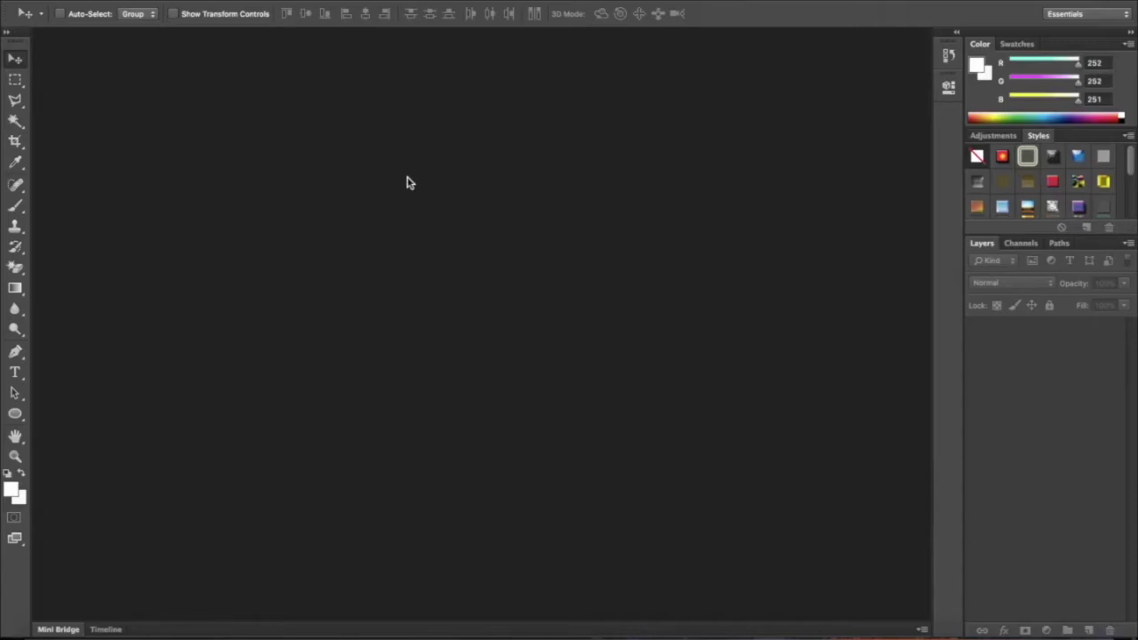
Step: Create a new 11 by 17 inch RGB document at 300 pixels/inch with transparent background contents
{"action": "left_click", "coordinate": [125, 0]}
{"action": "left_click", "coordinate": [133, 0]}
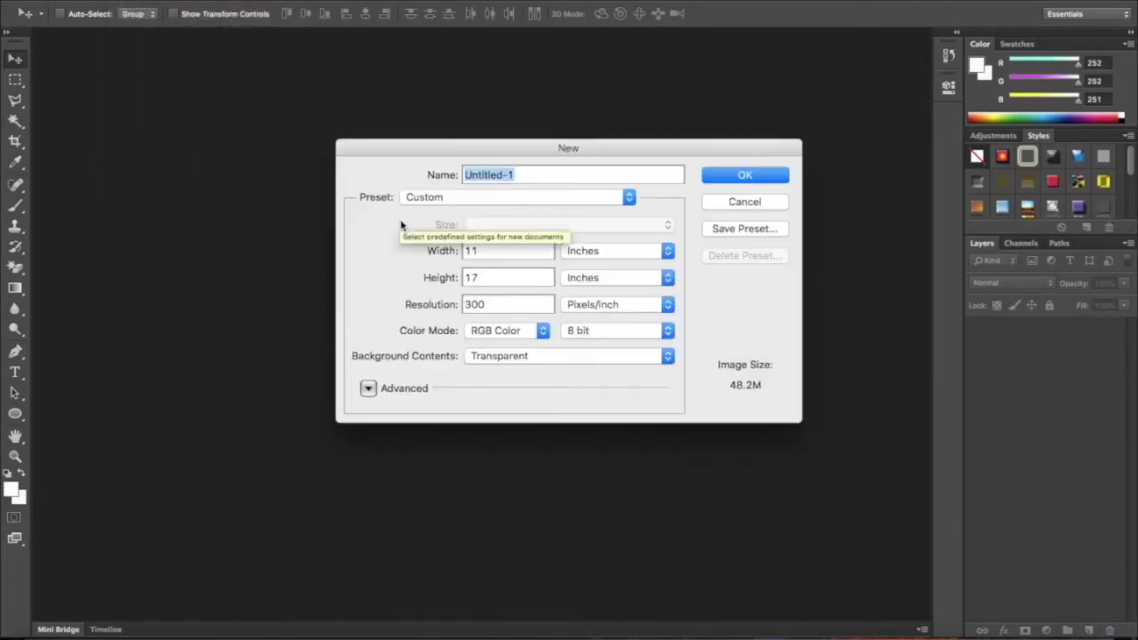
{"action": "left_click", "coordinate": [445, 254]}
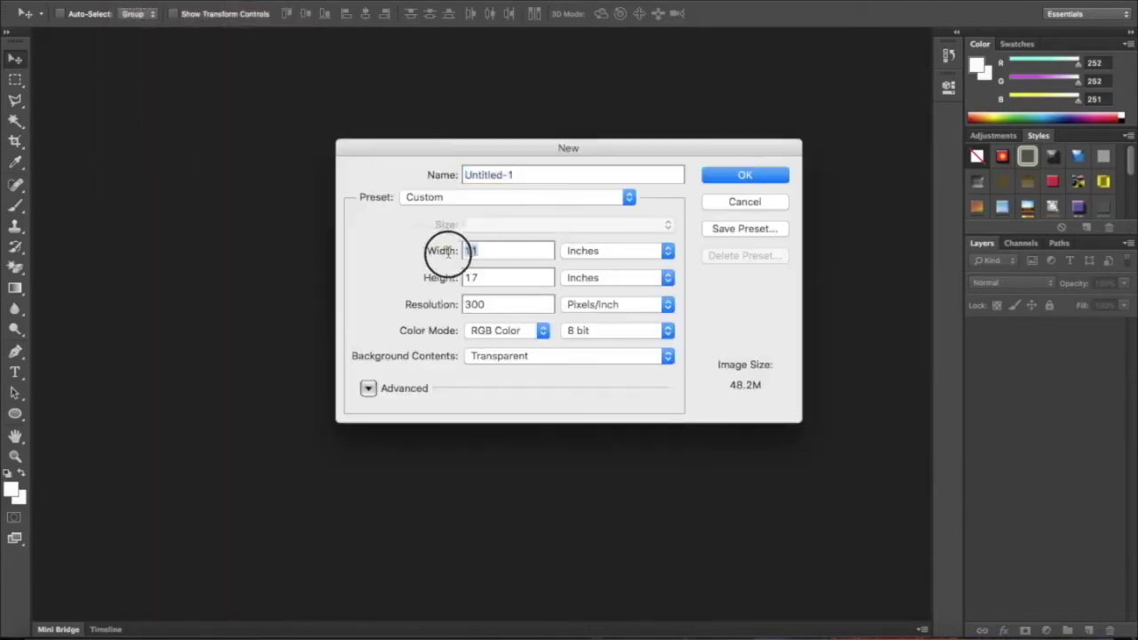
{"action": "key", "text": "Tab"}
{"action": "type", "text": "17"}
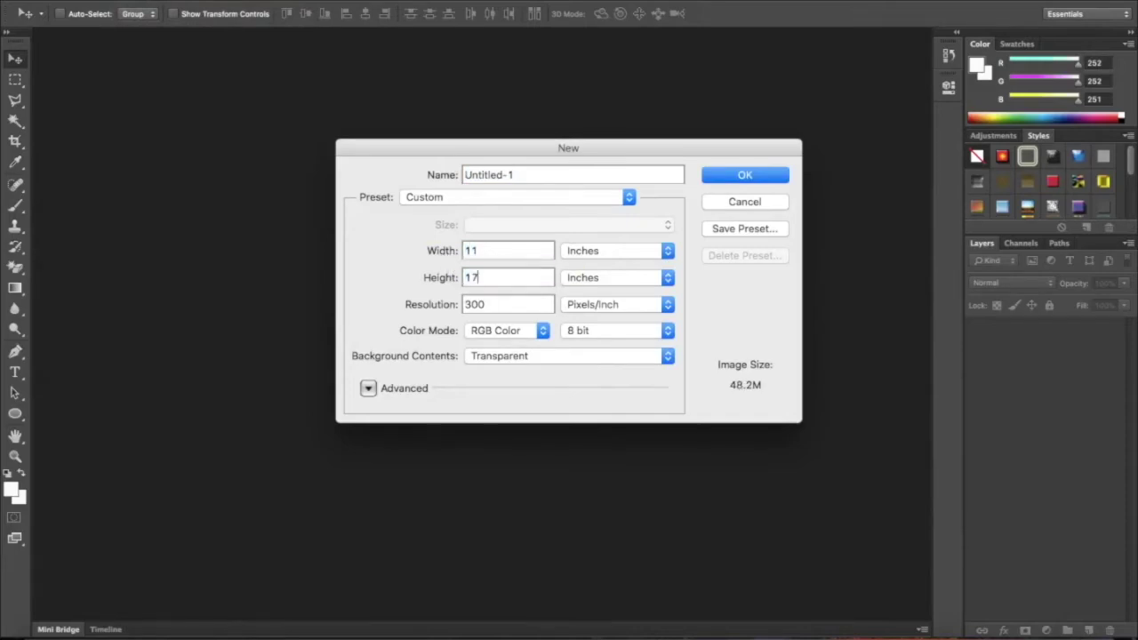
{"action": "key", "text": "Tab"}
{"action": "left_click", "coordinate": [744, 179]}
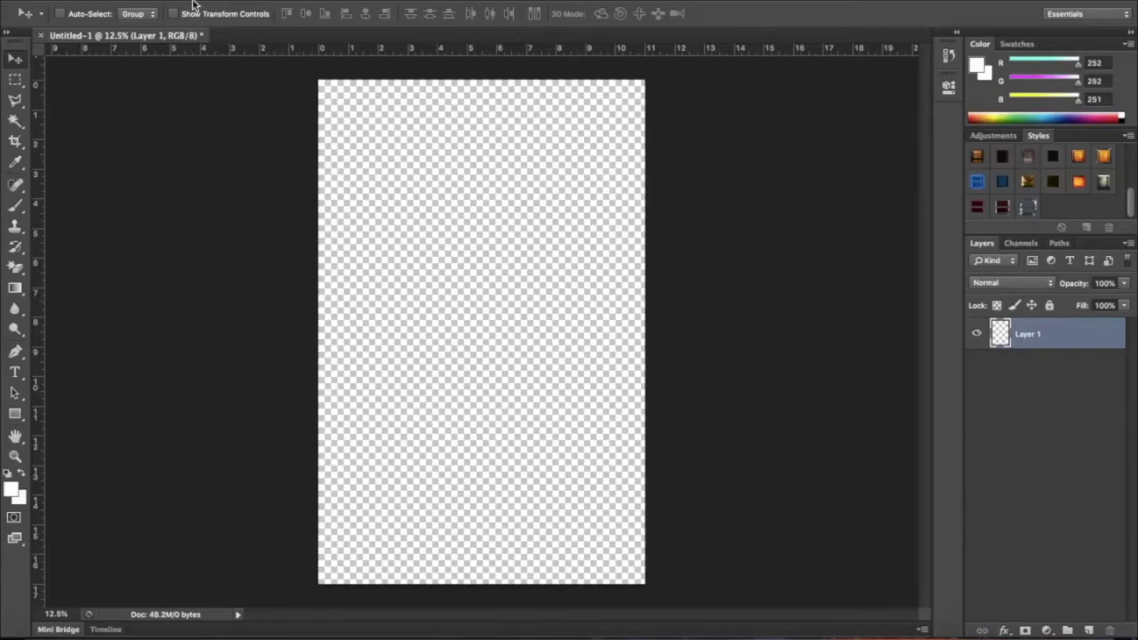
Step: Add a solid color fill layer in off-white fcfcfb, keeping Normal mode and 100% opacity
{"action": "left_click", "coordinate": [245, 0]}
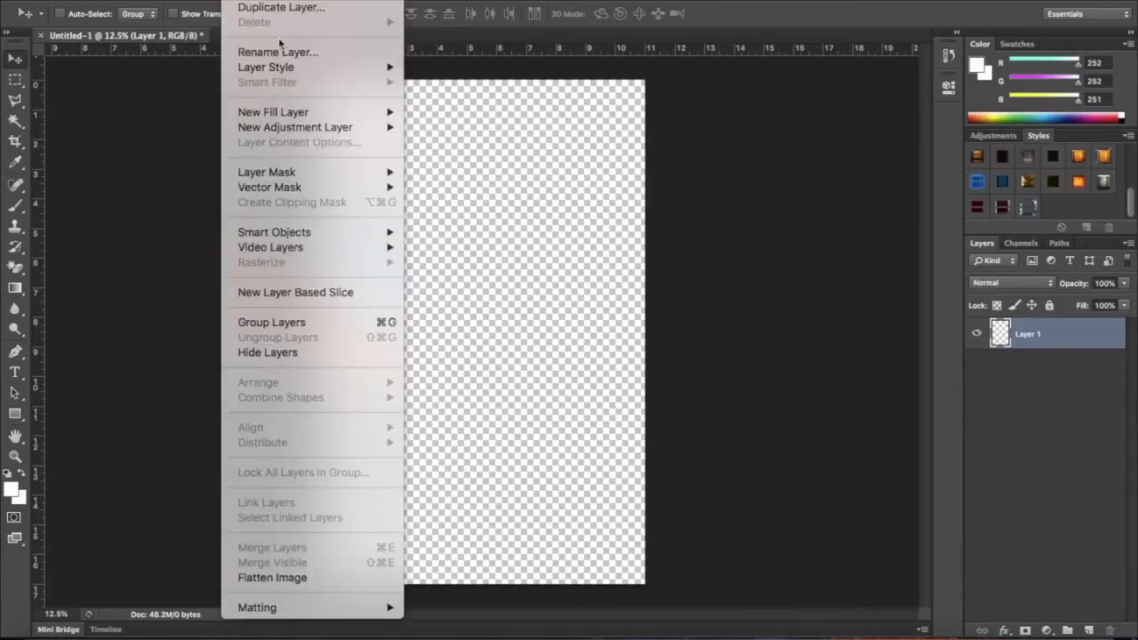
{"action": "mouse_move", "coordinate": [302, 113]}
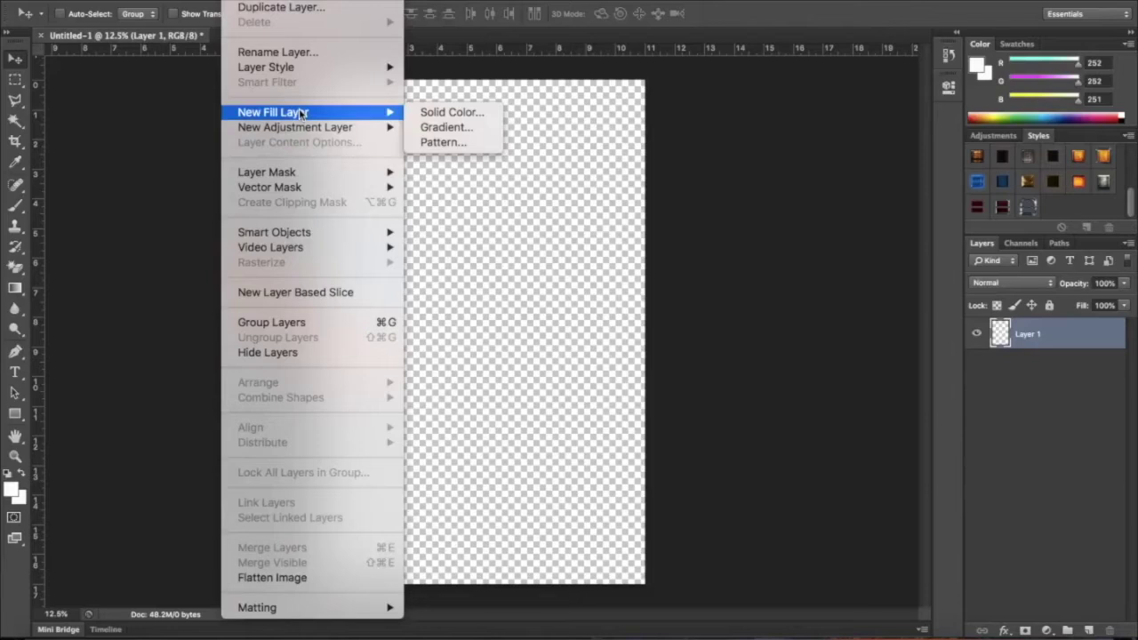
{"action": "left_click", "coordinate": [436, 114]}
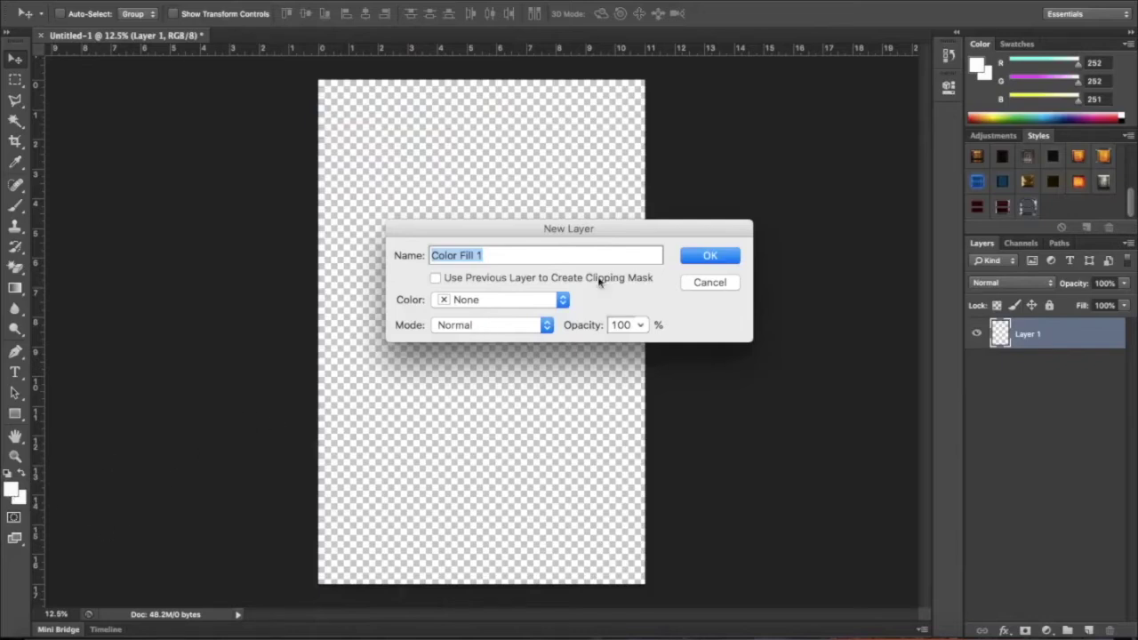
{"action": "left_click", "coordinate": [709, 256]}
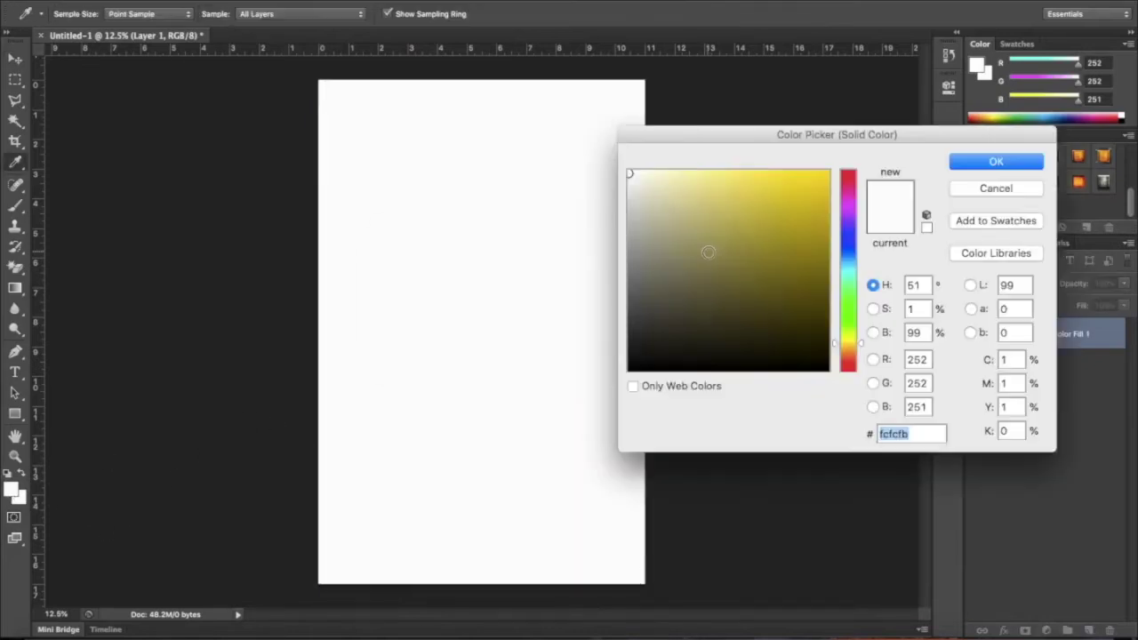
{"action": "left_click", "coordinate": [995, 162]}
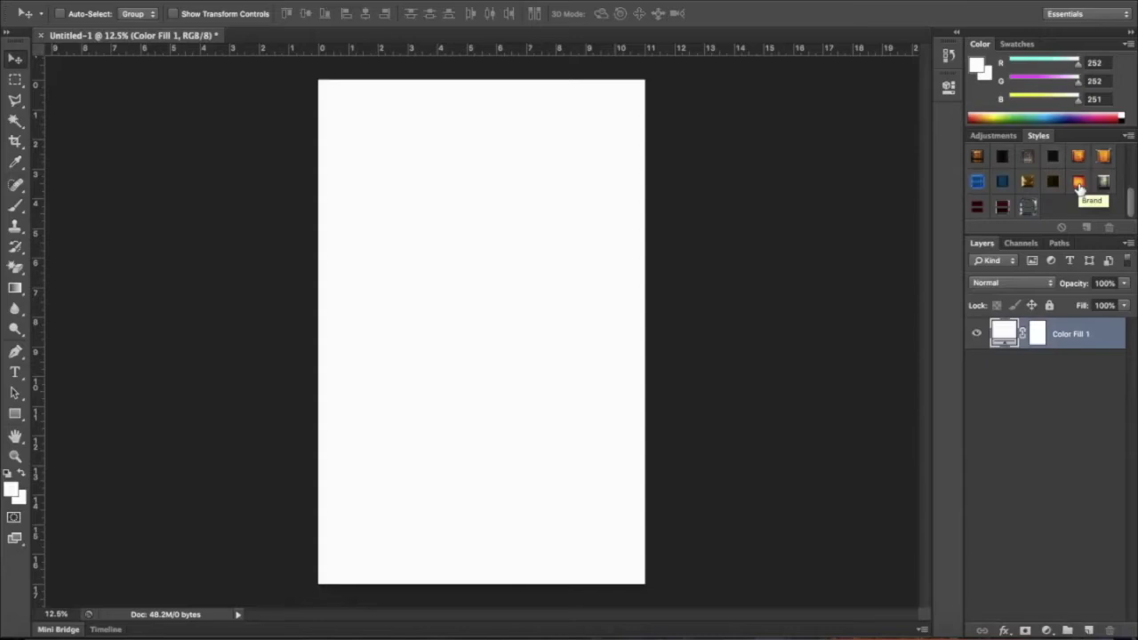
Step: Apply the fiery red-orange "Brand" preset style to the color fill layer
{"action": "left_click", "coordinate": [1130, 156]}
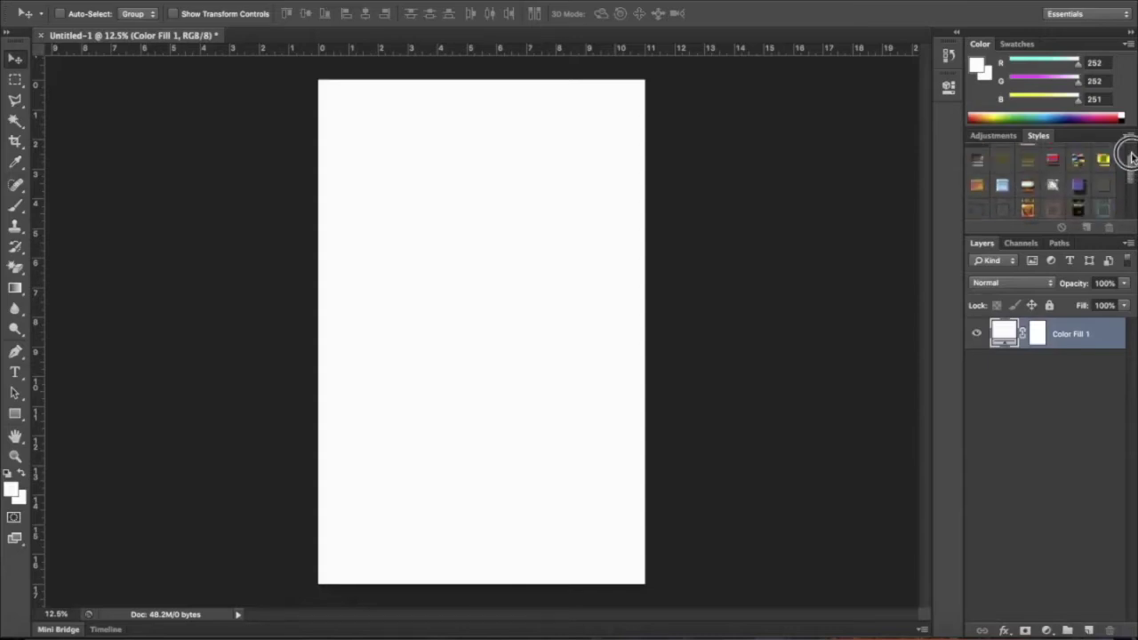
{"action": "left_click", "coordinate": [1002, 139]}
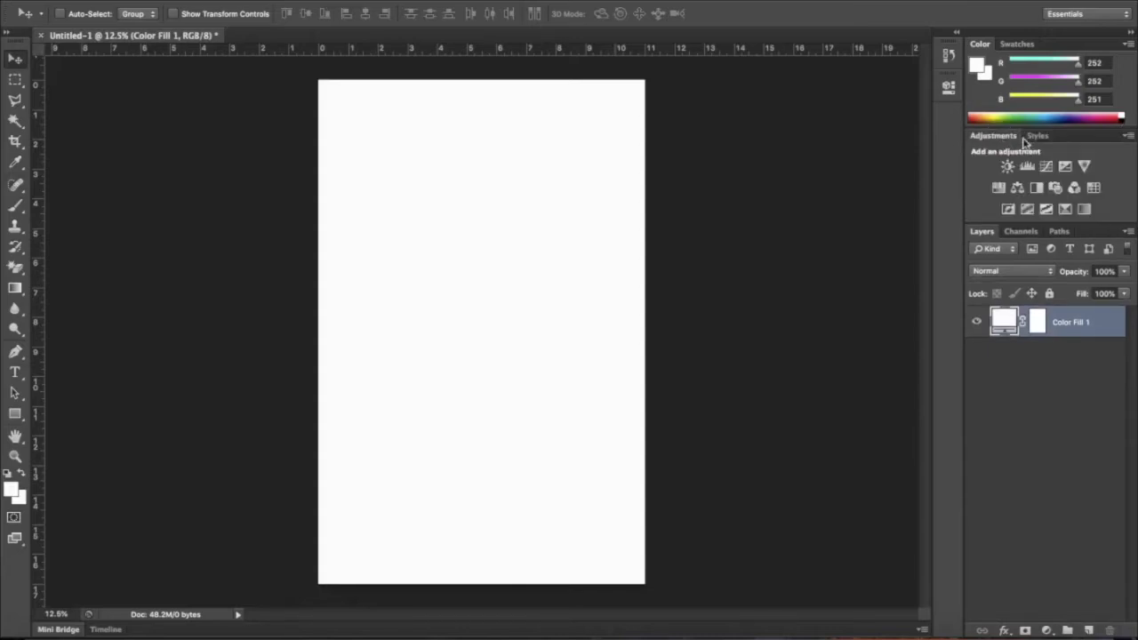
{"action": "left_click", "coordinate": [1036, 137]}
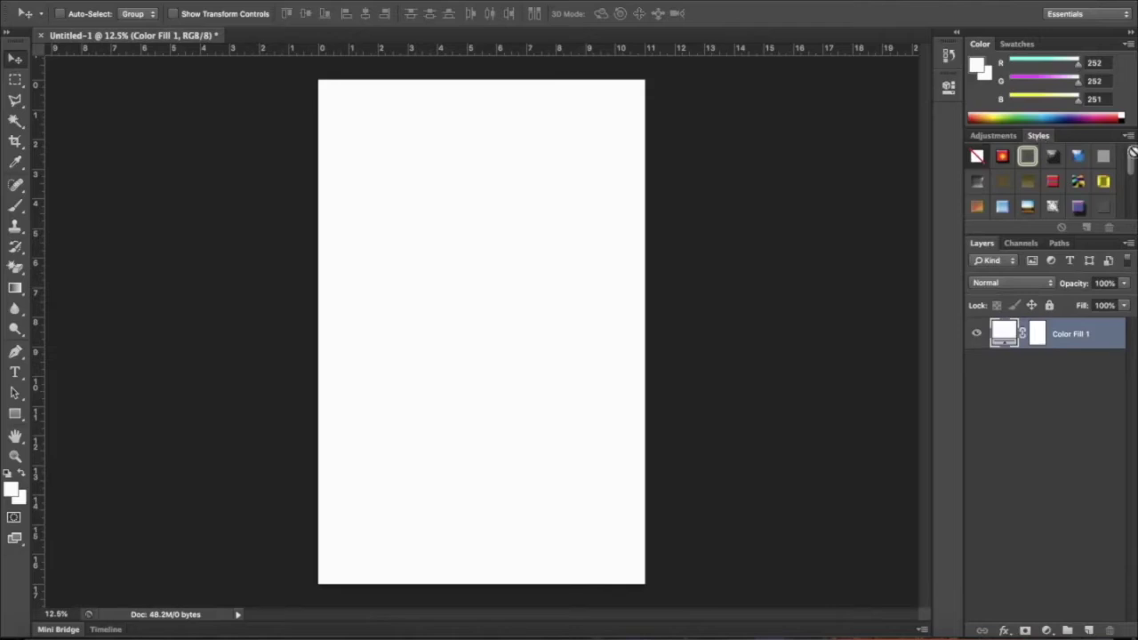
{"action": "left_click", "coordinate": [1012, 138]}
{"action": "left_click", "coordinate": [1037, 138]}
{"action": "left_click_drag", "start_coordinate": [1122, 150], "coordinate": [1129, 206]}
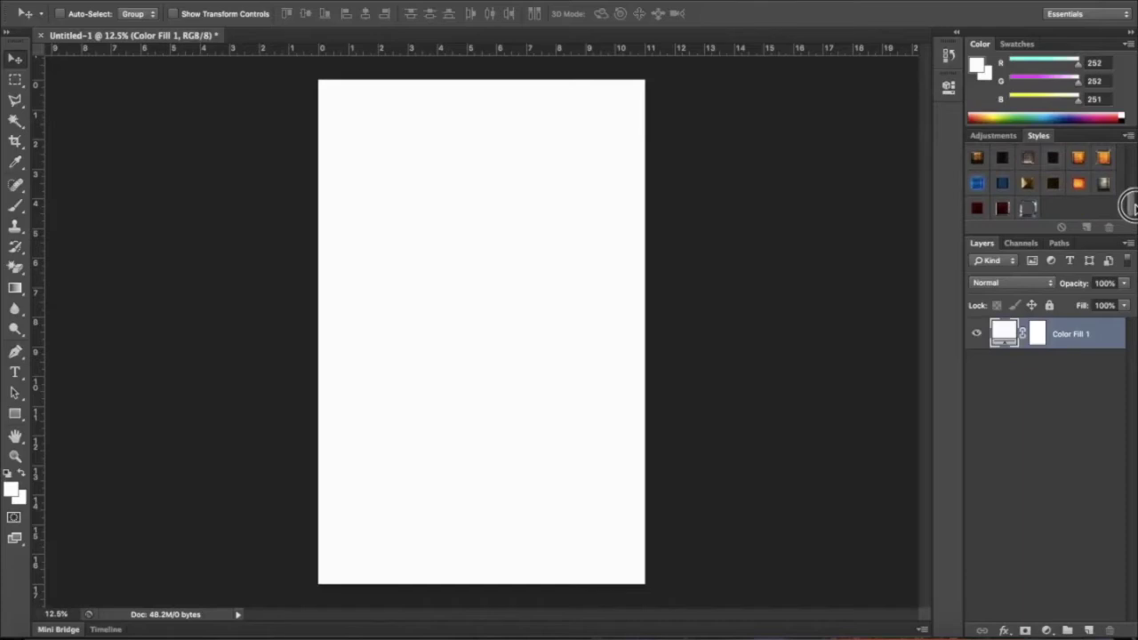
{"action": "left_click", "coordinate": [1079, 184]}
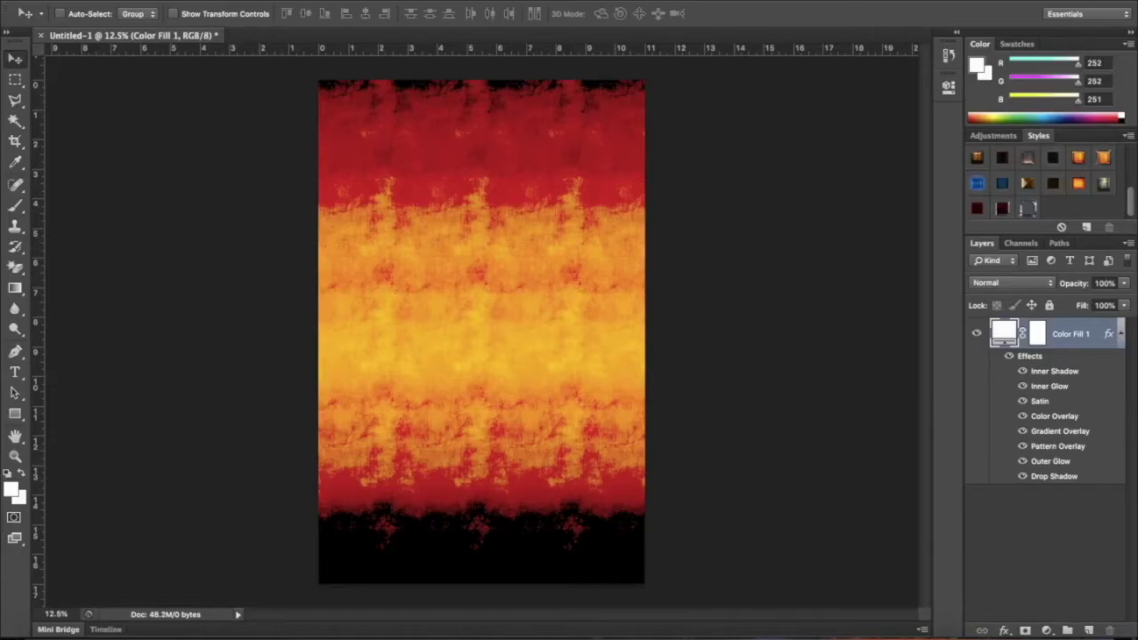
Step: Place the image Tomato.png from the 2018PS folder into the poster
{"action": "left_click", "coordinate": [126, 0]}
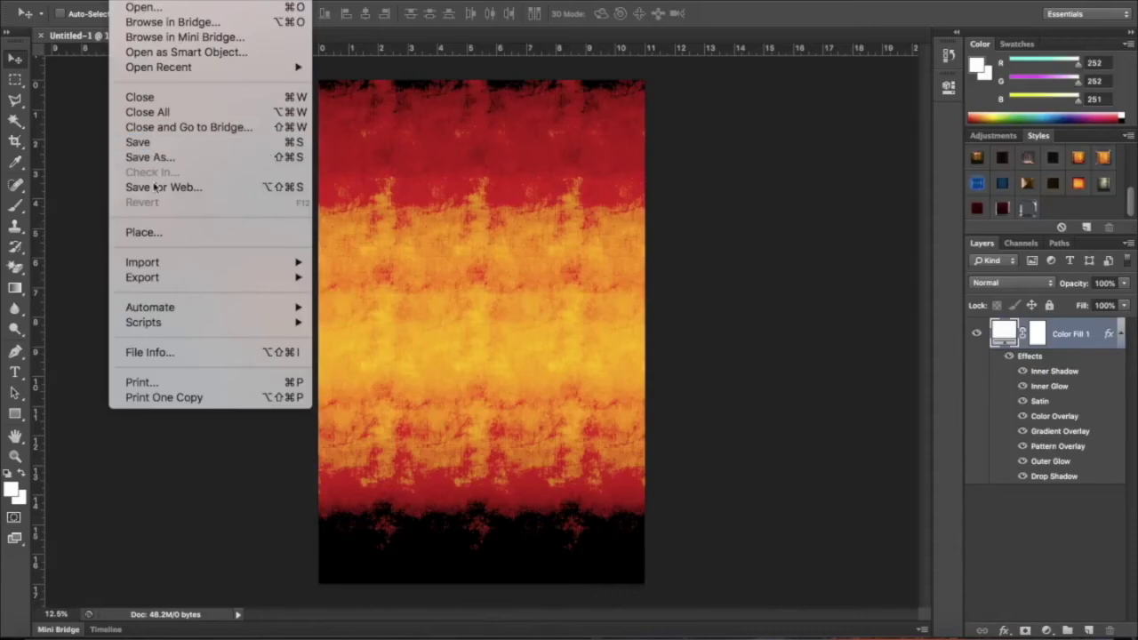
{"action": "left_click", "coordinate": [147, 232]}
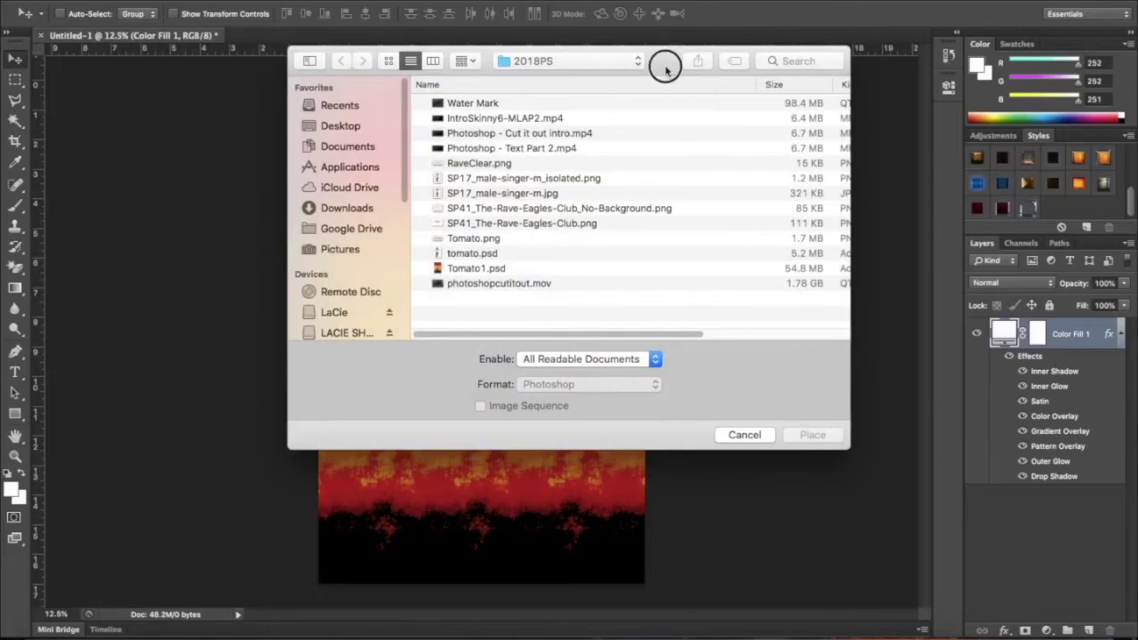
{"action": "left_click_drag", "start_coordinate": [665, 63], "coordinate": [909, 112]}
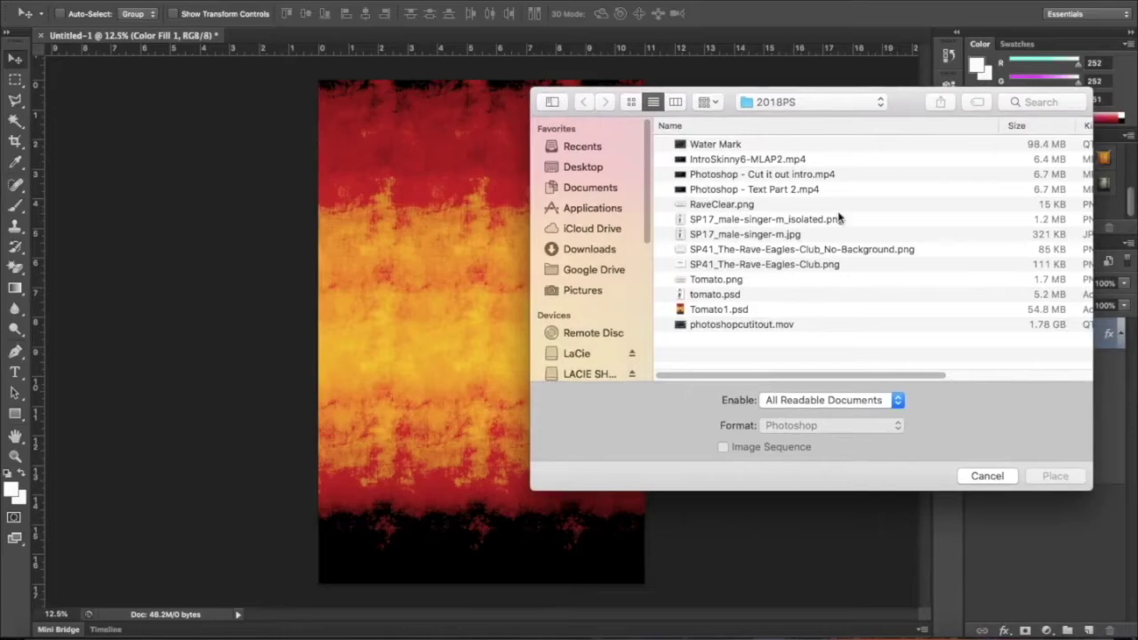
{"action": "left_click", "coordinate": [730, 283]}
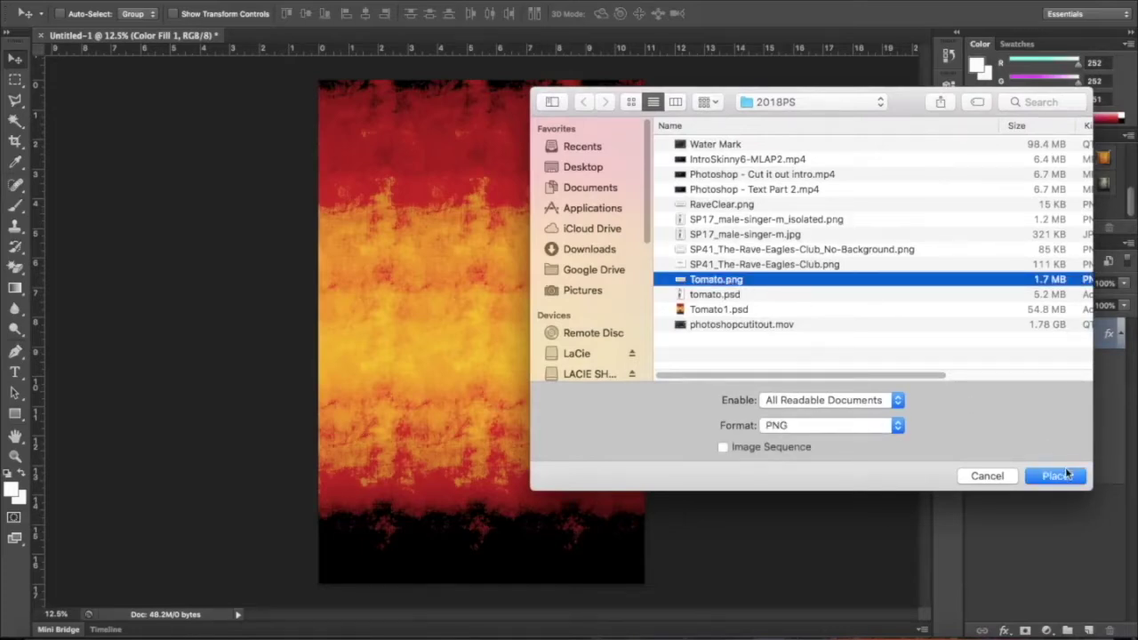
{"action": "left_click", "coordinate": [1064, 477]}
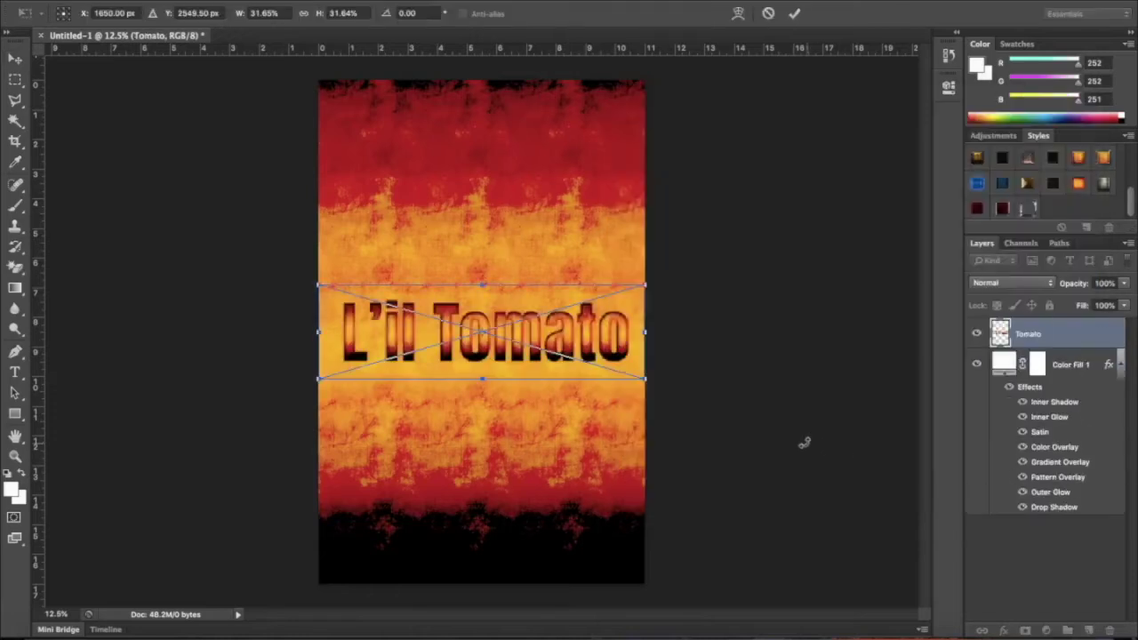
Step: Move the placed L'il Tomato title to the top of the poster at about X 1642 px, Y 597.5 px and commit the placement
{"action": "left_click", "coordinate": [15, 58]}
{"action": "left_click_drag", "start_coordinate": [483, 341], "coordinate": [483, 166]}
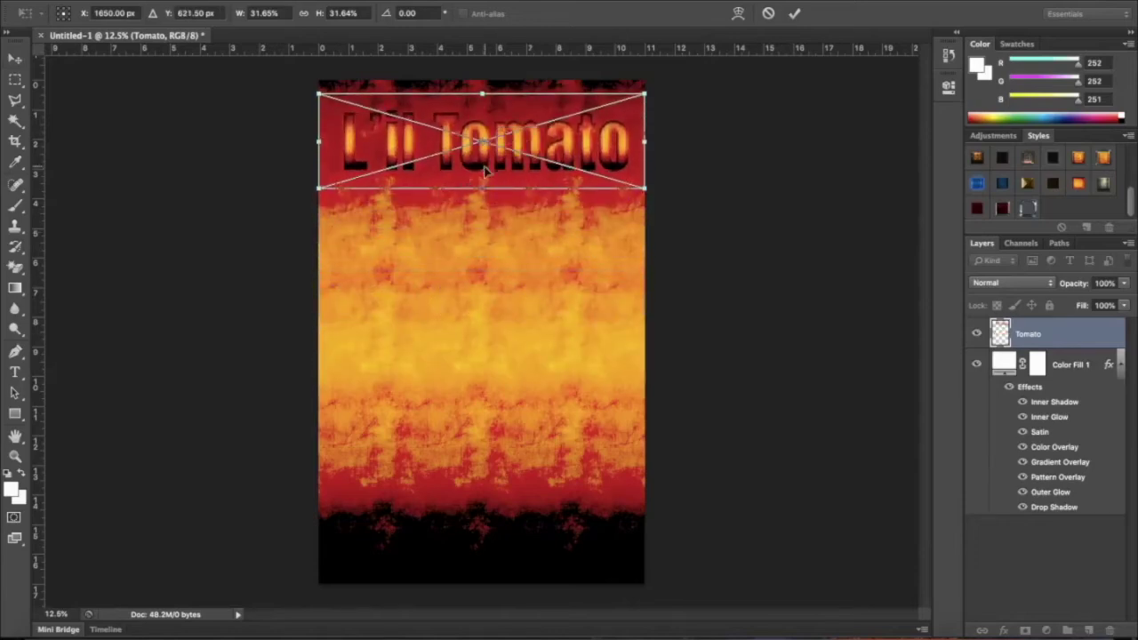
{"action": "key", "text": "Left"}
{"action": "key", "text": "Left"}
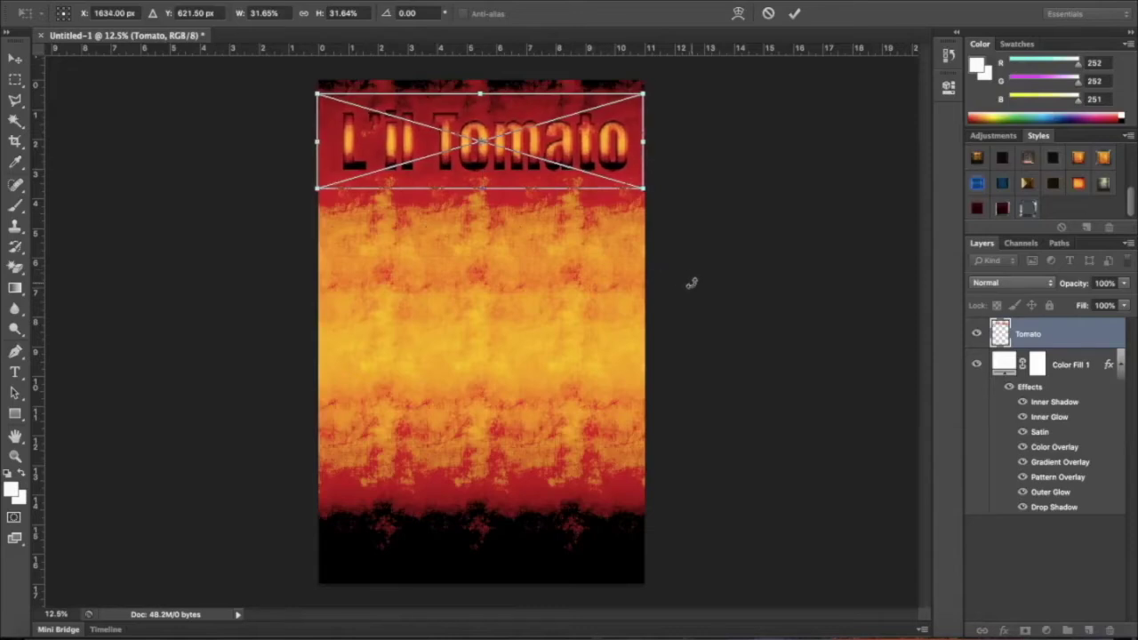
{"action": "key", "text": "Up"}
{"action": "key", "text": "Up"}
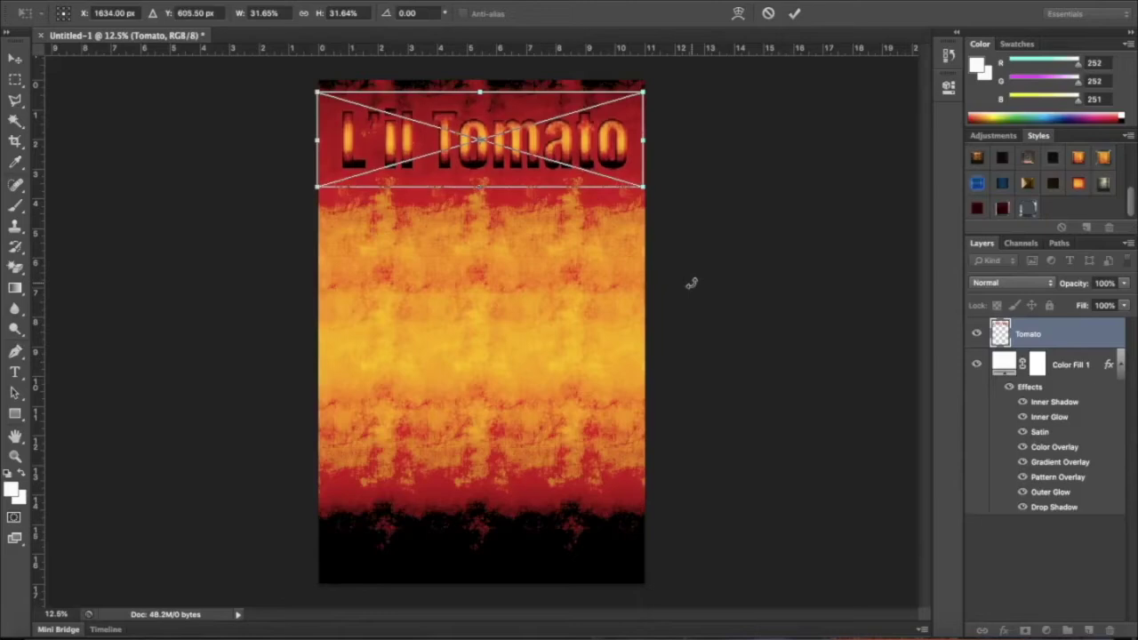
{"action": "key", "text": "Up"}
{"action": "key", "text": "Right"}
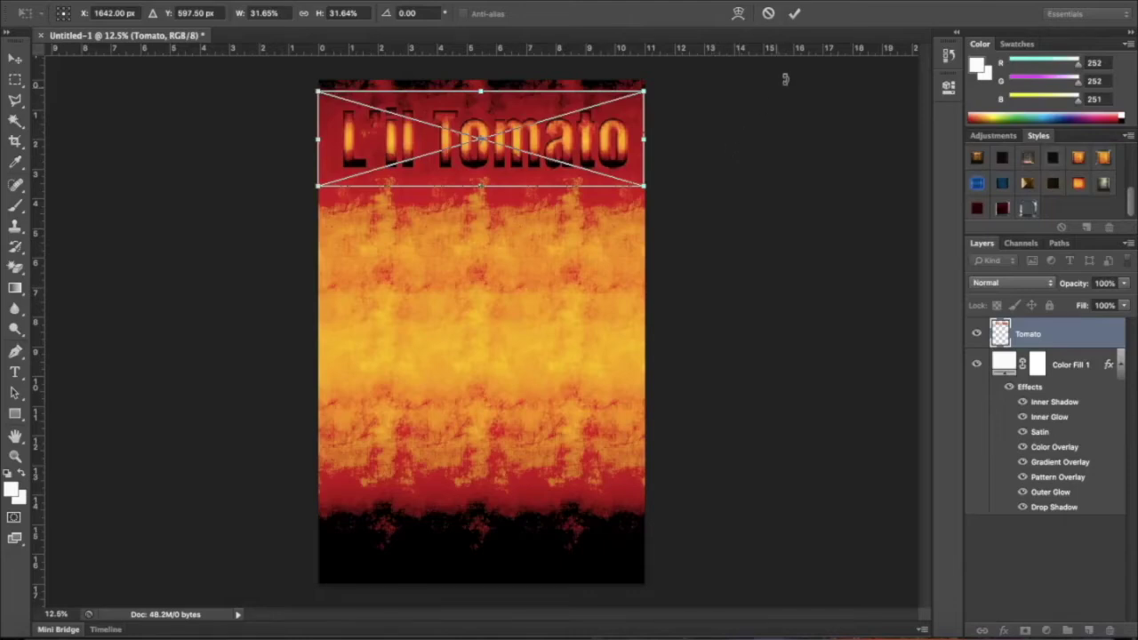
{"action": "left_click", "coordinate": [797, 15]}
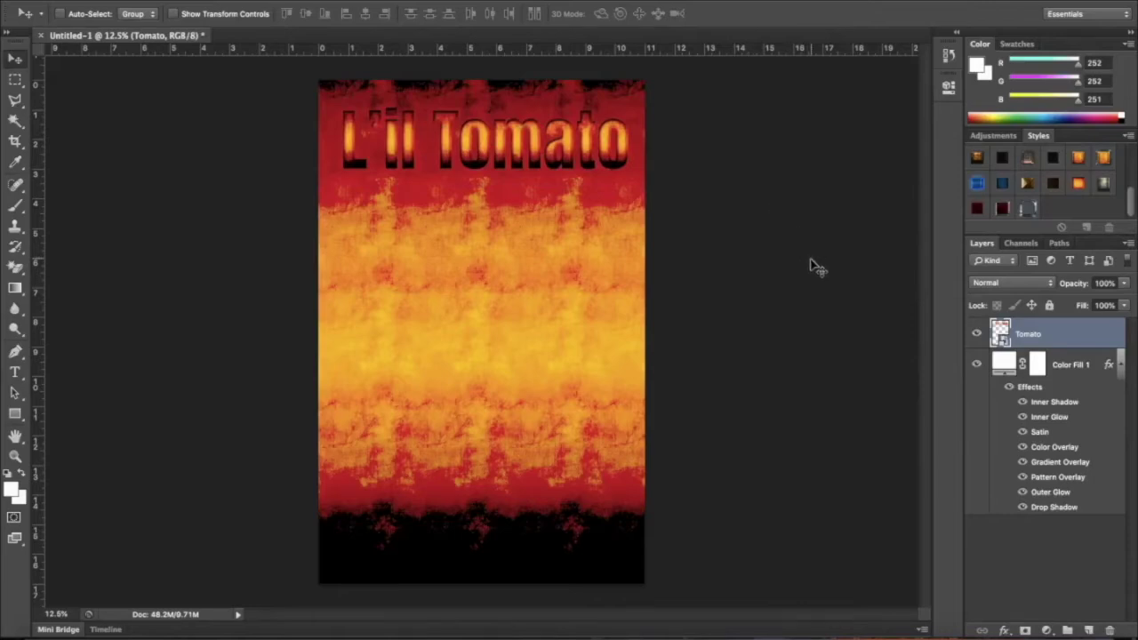
Step: Add a Multiply drop shadow to the Tomato layer with 75% opacity, 120° angle, 21 px distance and 21 px size
{"action": "left_click", "coordinate": [242, 1]}
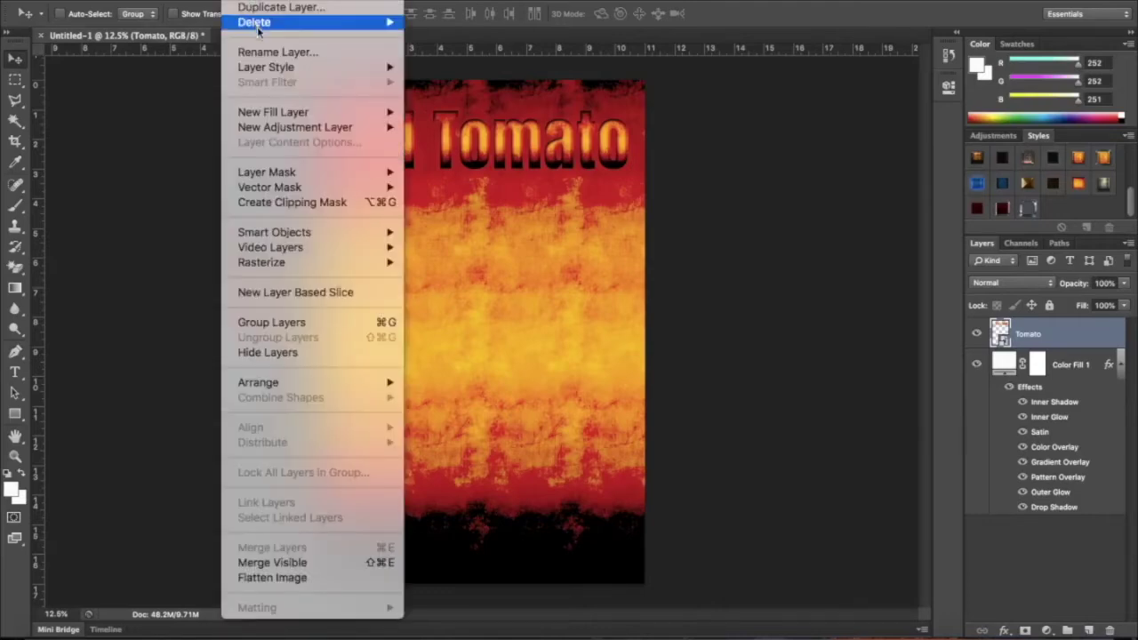
{"action": "mouse_move", "coordinate": [392, 67]}
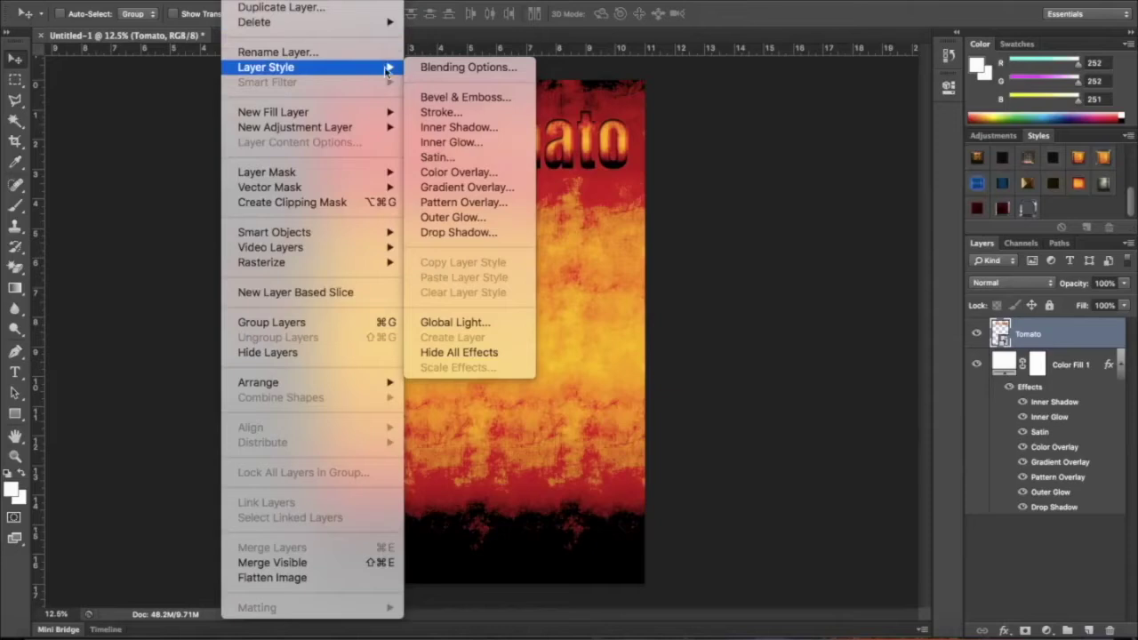
{"action": "left_click", "coordinate": [463, 230]}
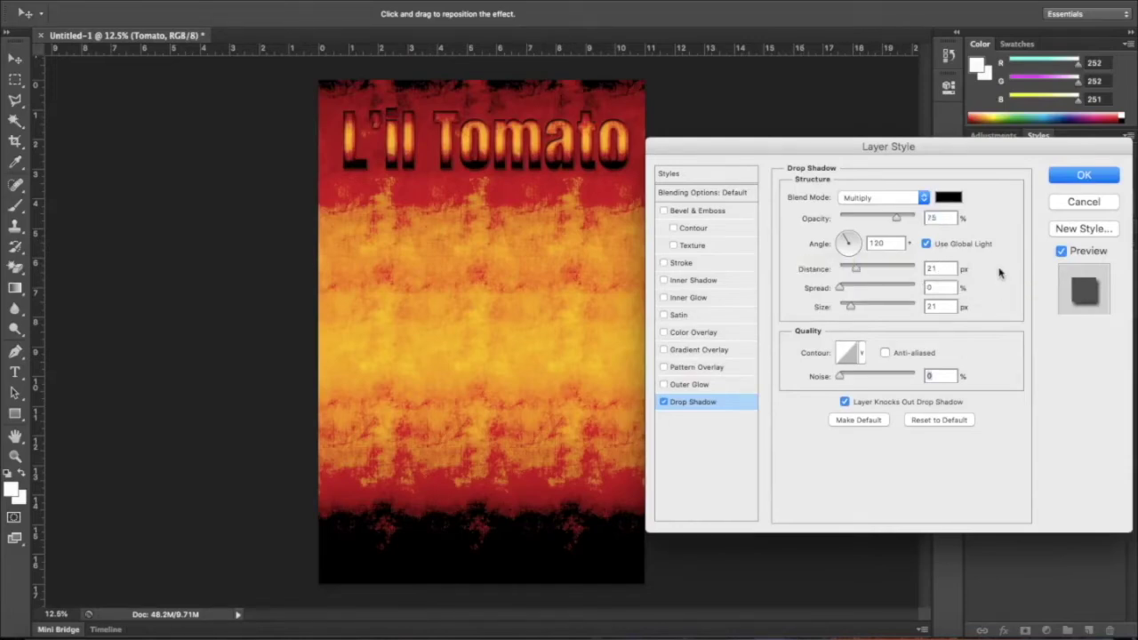
{"action": "left_click", "coordinate": [1064, 177]}
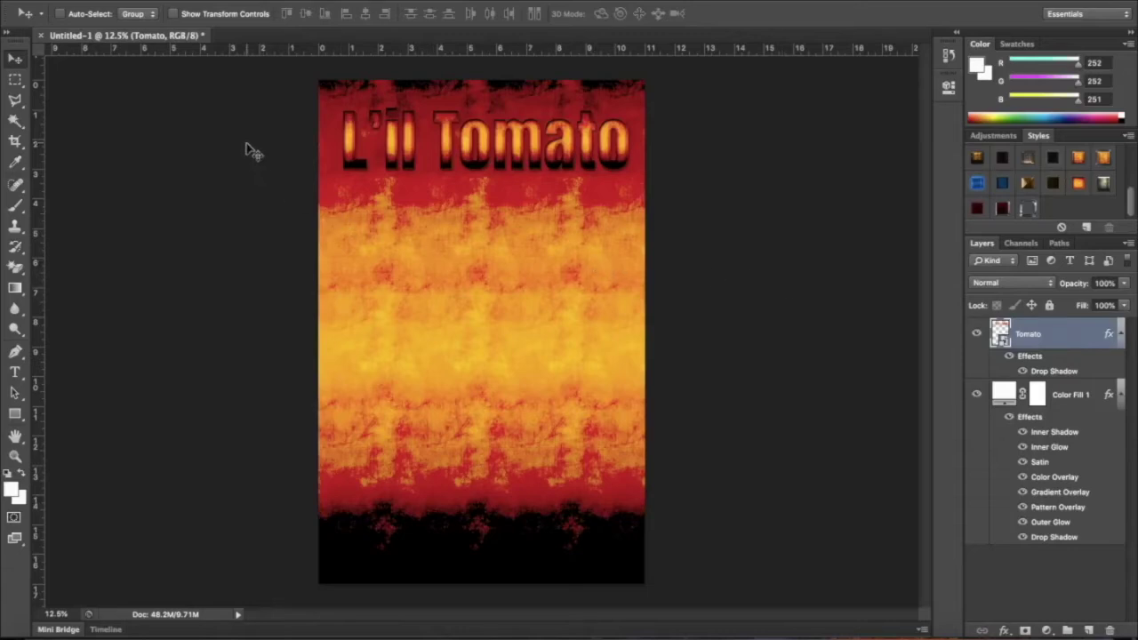
Step: Place the image SP17_male-singer-m_isolated.png from the 2018PS folder into the poster
{"action": "left_click", "coordinate": [154, 0]}
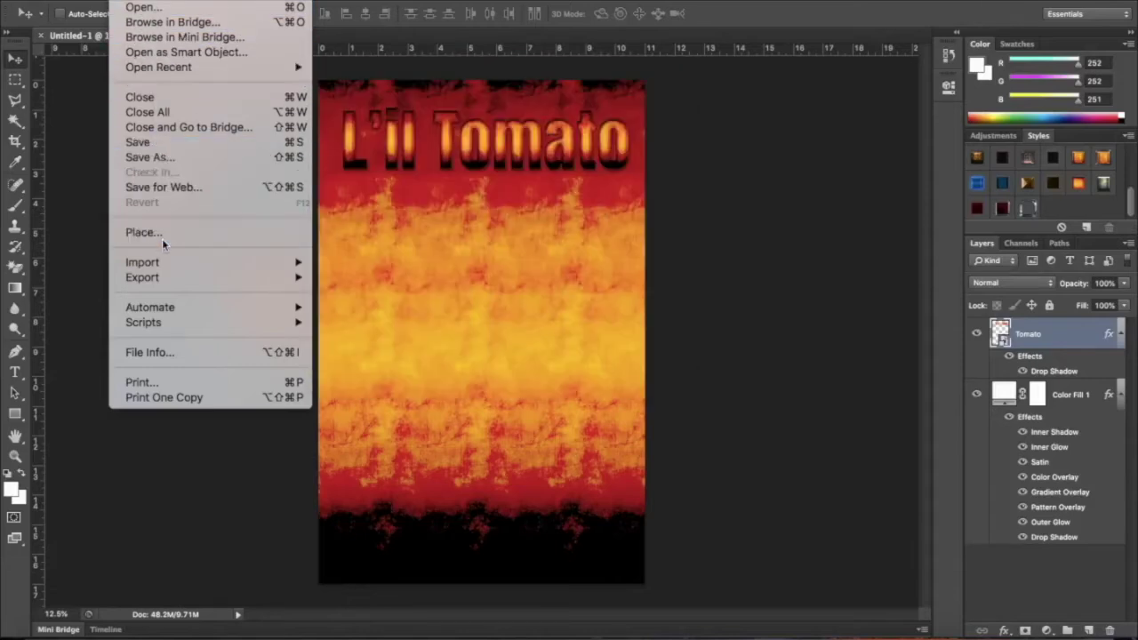
{"action": "left_click", "coordinate": [162, 235]}
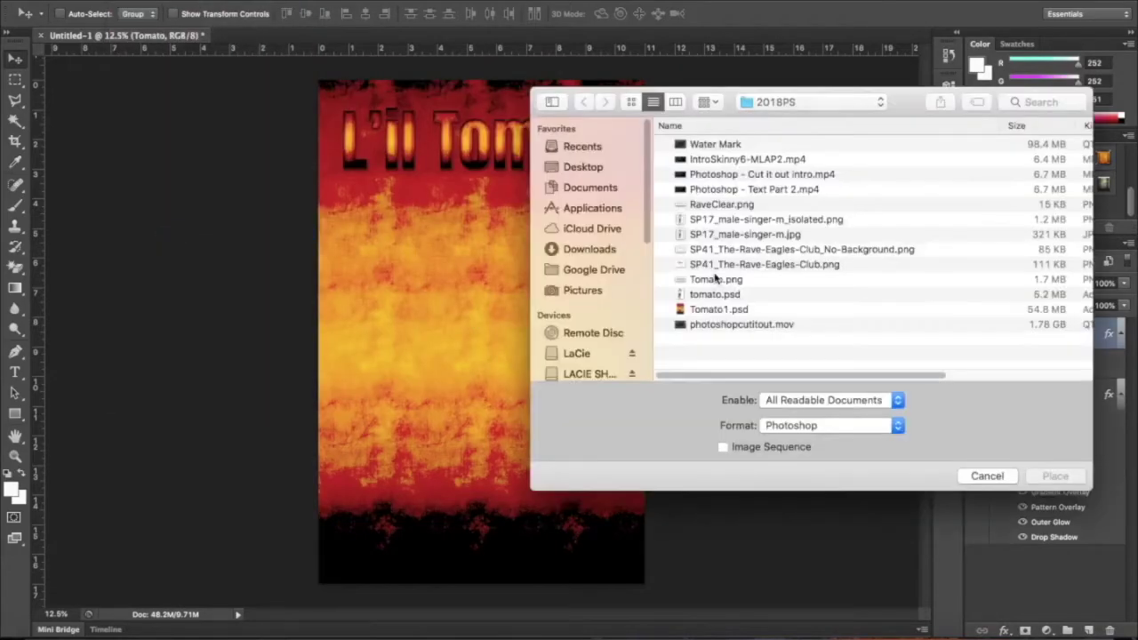
{"action": "left_click", "coordinate": [778, 222]}
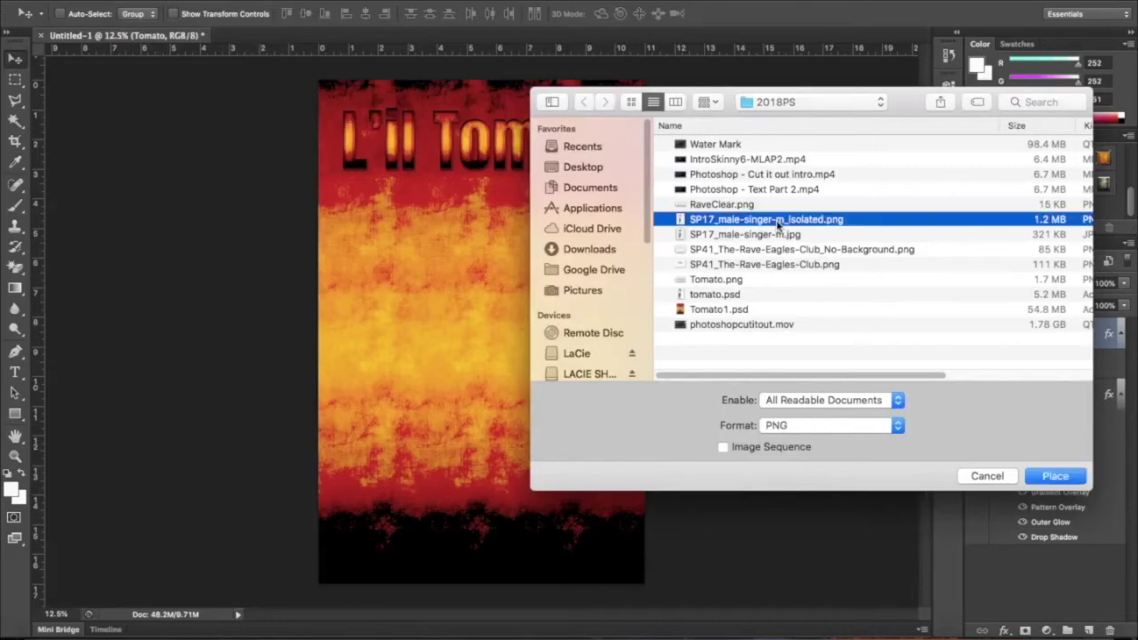
{"action": "left_click", "coordinate": [1056, 478]}
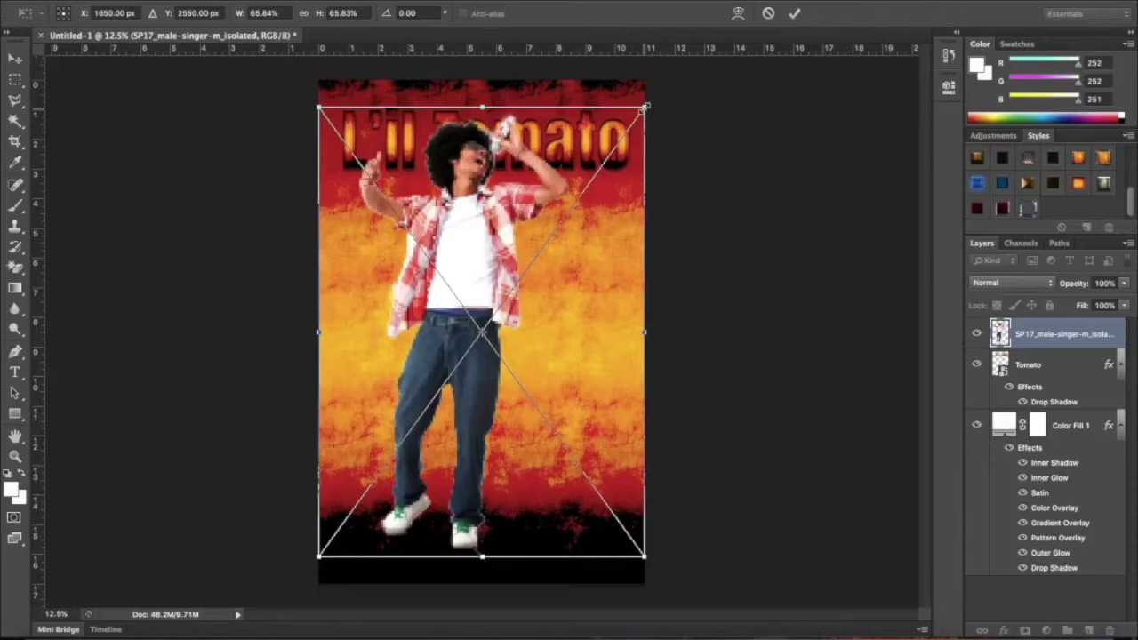
Step: Scale the placed male singer image down proportionally to 50% width and height
{"action": "left_click_drag", "start_coordinate": [644, 106], "coordinate": [546, 232]}
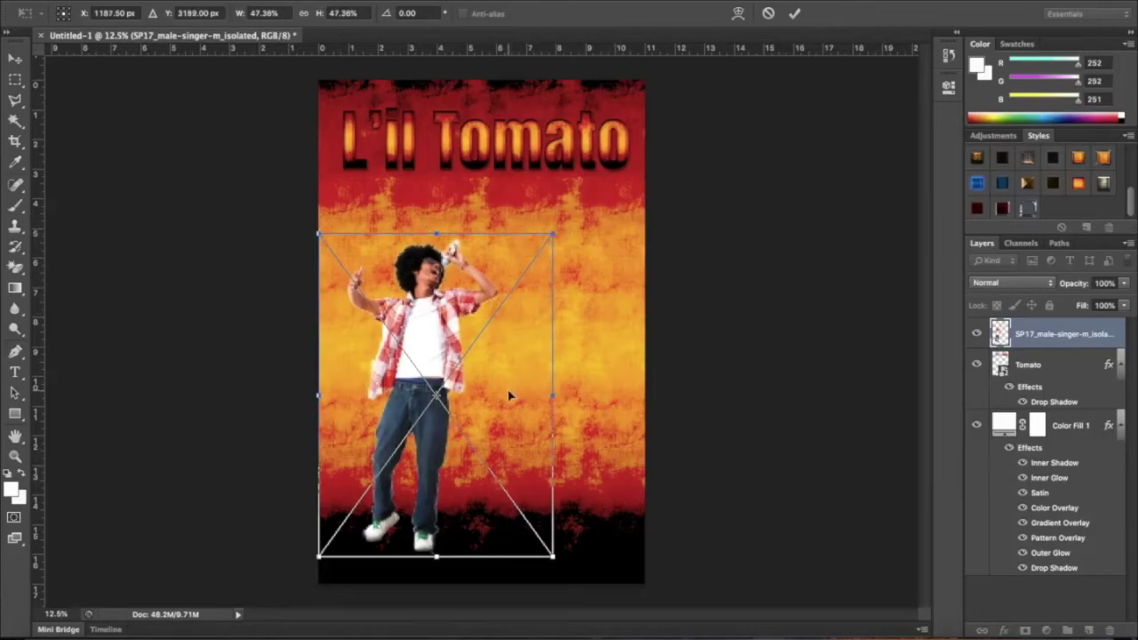
{"action": "left_click", "coordinate": [305, 15]}
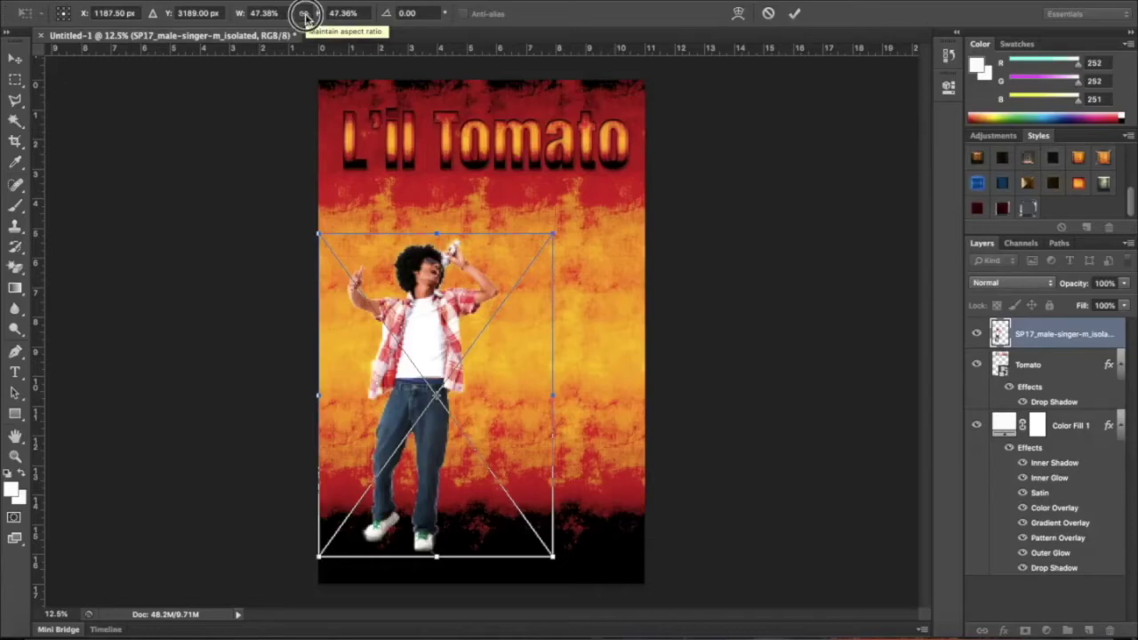
{"action": "left_click", "coordinate": [262, 13]}
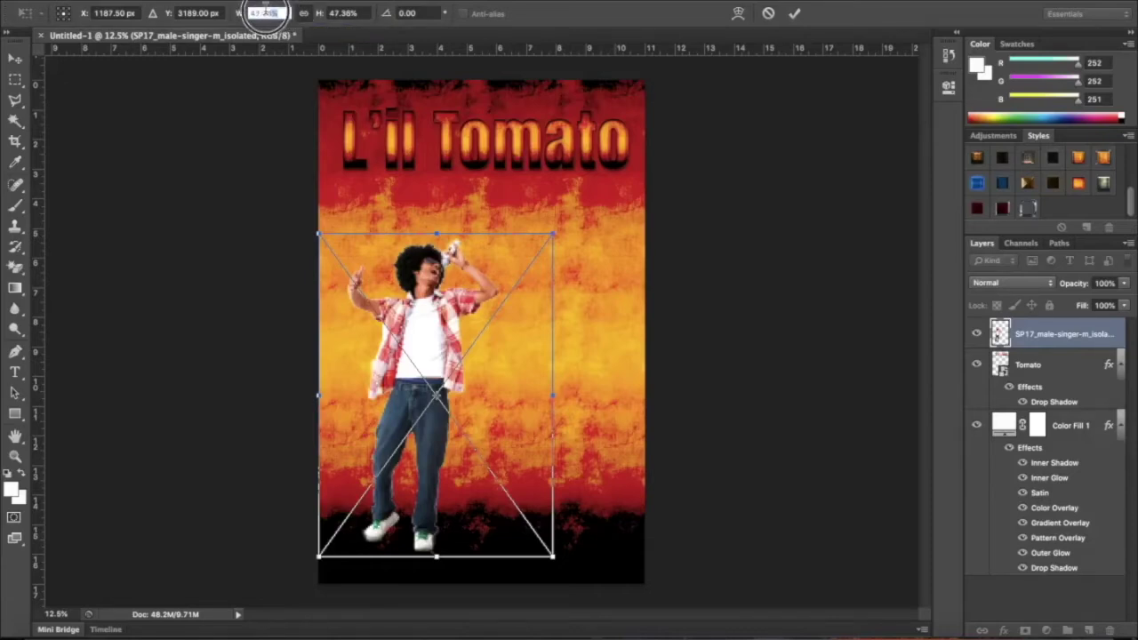
{"action": "type", "text": "50"}
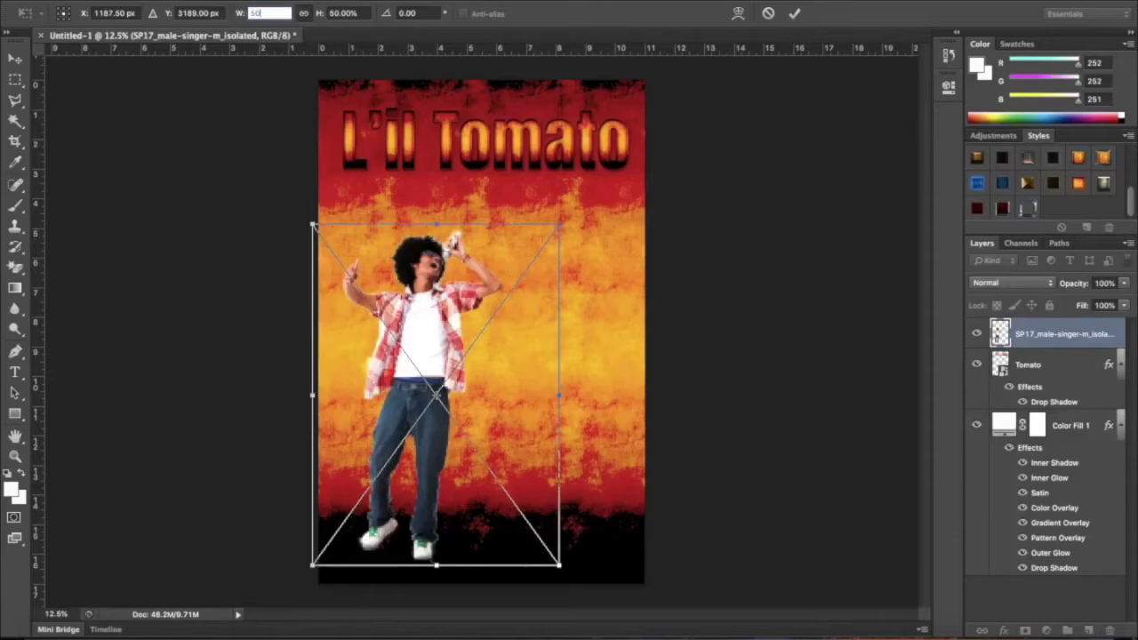
{"action": "key", "text": "Tab"}
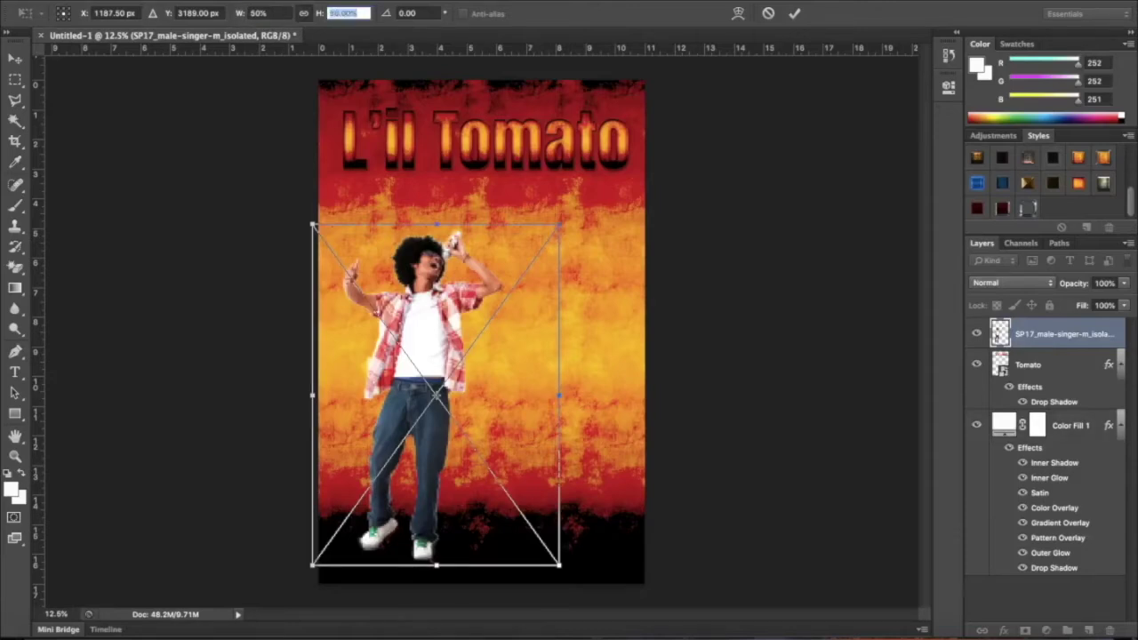
{"action": "key", "text": "Tab"}
Step: Move the singer below the L'il Tomato title to about X 1845.68 px, Y 2615.81 px and commit the placement
{"action": "left_click_drag", "start_coordinate": [521, 420], "coordinate": [584, 360]}
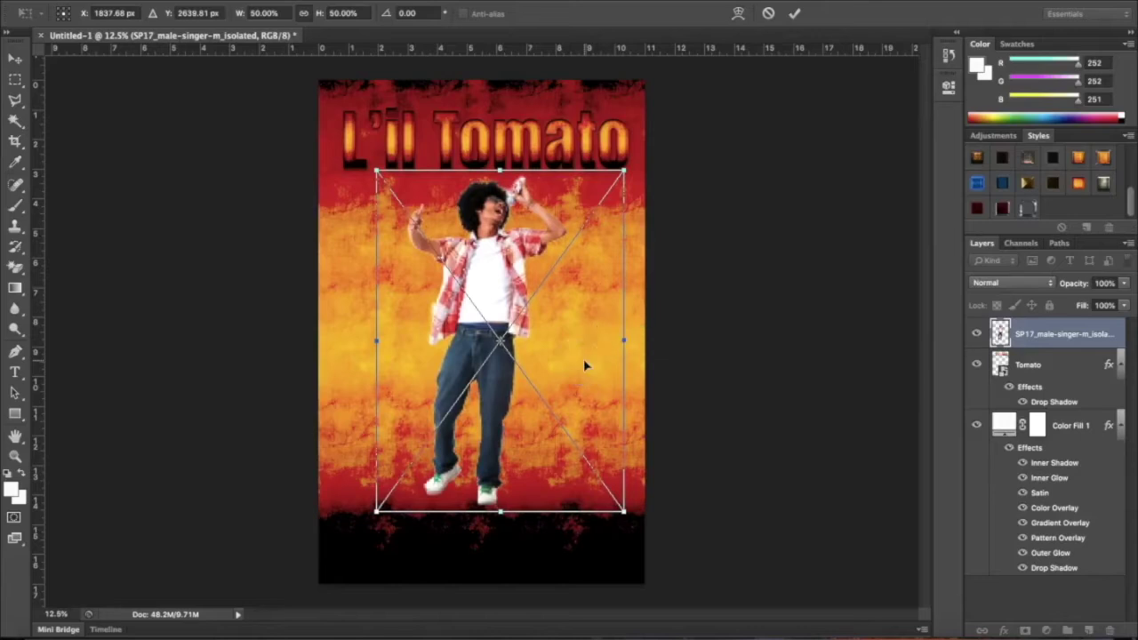
{"action": "left_click_drag", "start_coordinate": [584, 361], "coordinate": [584, 360]}
{"action": "key", "text": "shift+Right"}
{"action": "key", "text": "shift+Right"}
{"action": "key", "text": "shift+Right"}
{"action": "key", "text": "shift+Right"}
{"action": "key", "text": "shift+Right"}
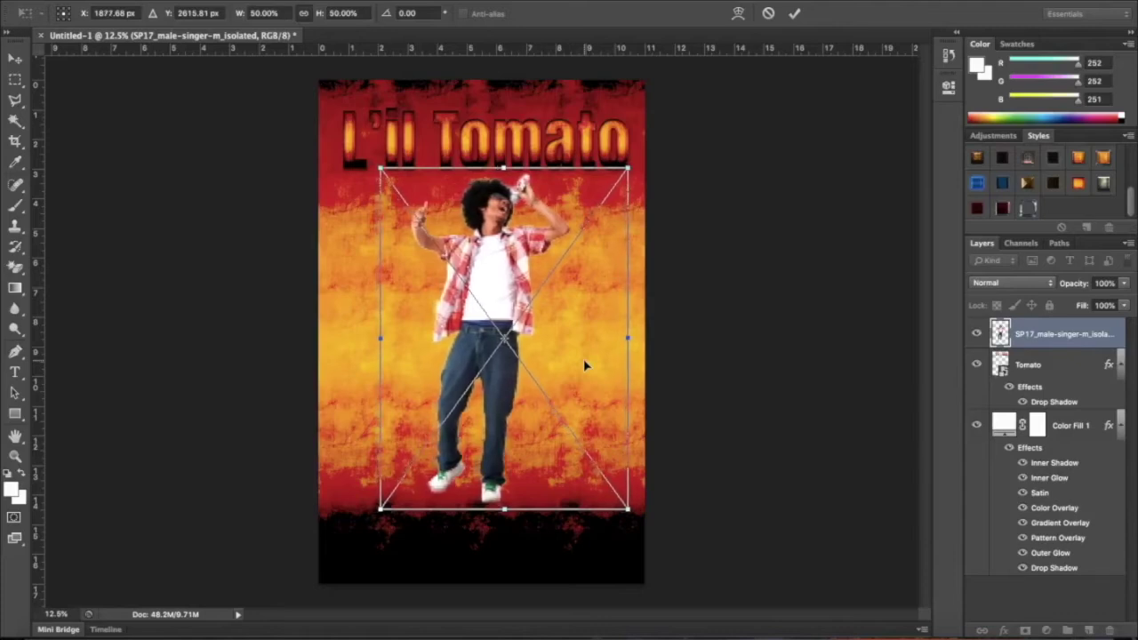
{"action": "key", "text": "Left"}
{"action": "key", "text": "Left"}
{"action": "key", "text": "Left"}
{"action": "key", "text": "Left"}
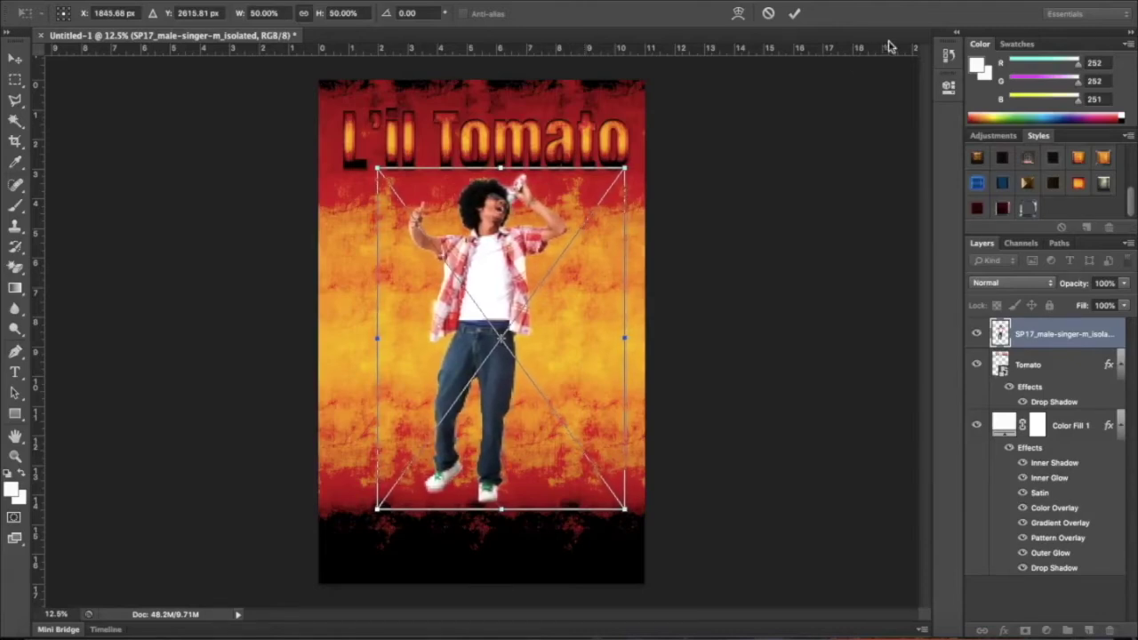
{"action": "left_click", "coordinate": [794, 13]}
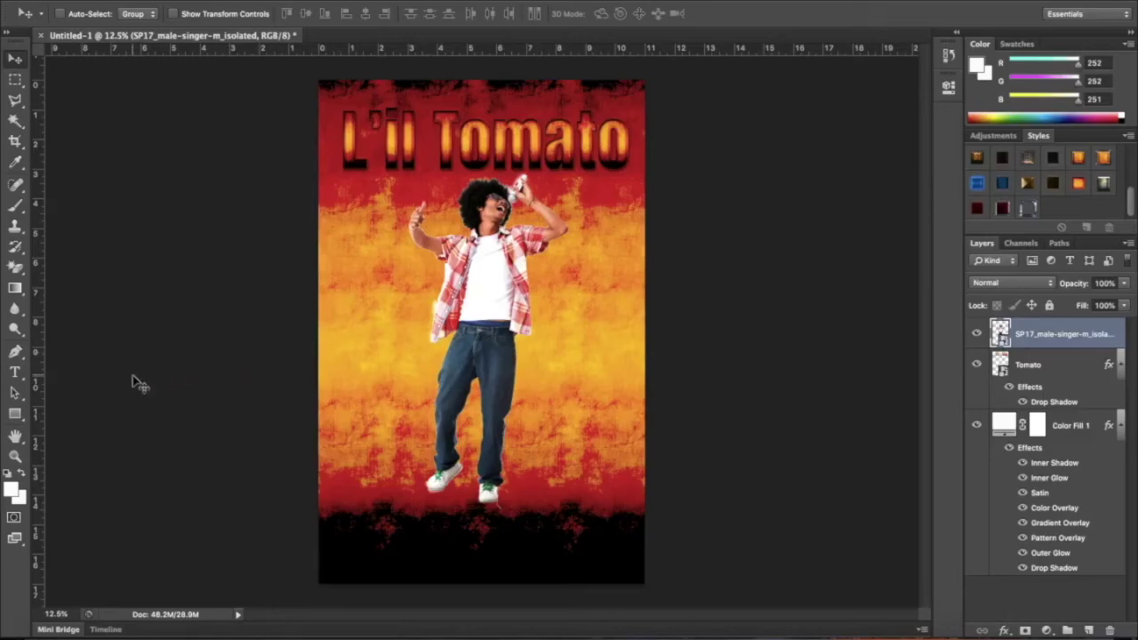
Step: Add the text "Ripe n Juicee" in Anton at 75 pt on the lower half of the poster
{"action": "left_click", "coordinate": [14, 374]}
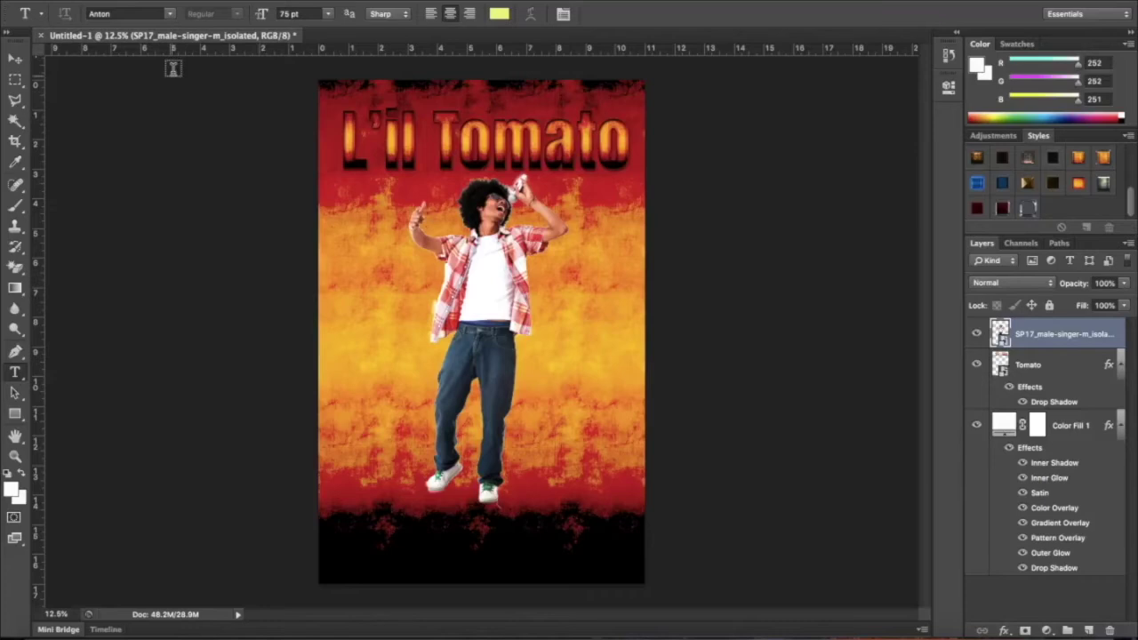
{"action": "left_click", "coordinate": [131, 15]}
{"action": "type", "text": "Ari"}
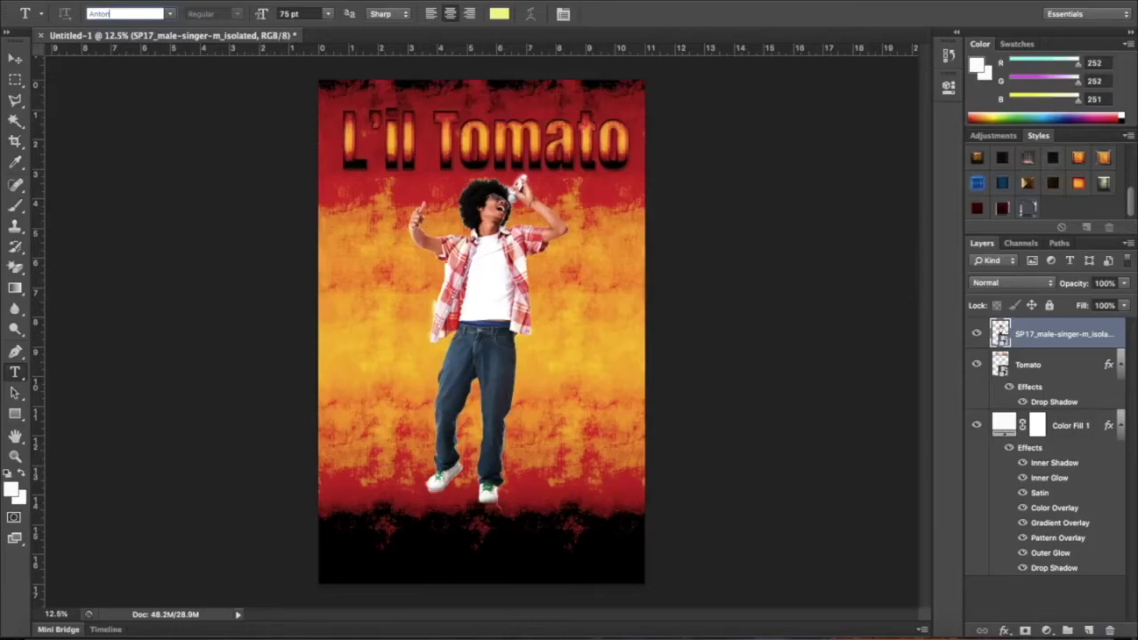
{"action": "key", "text": "Tab"}
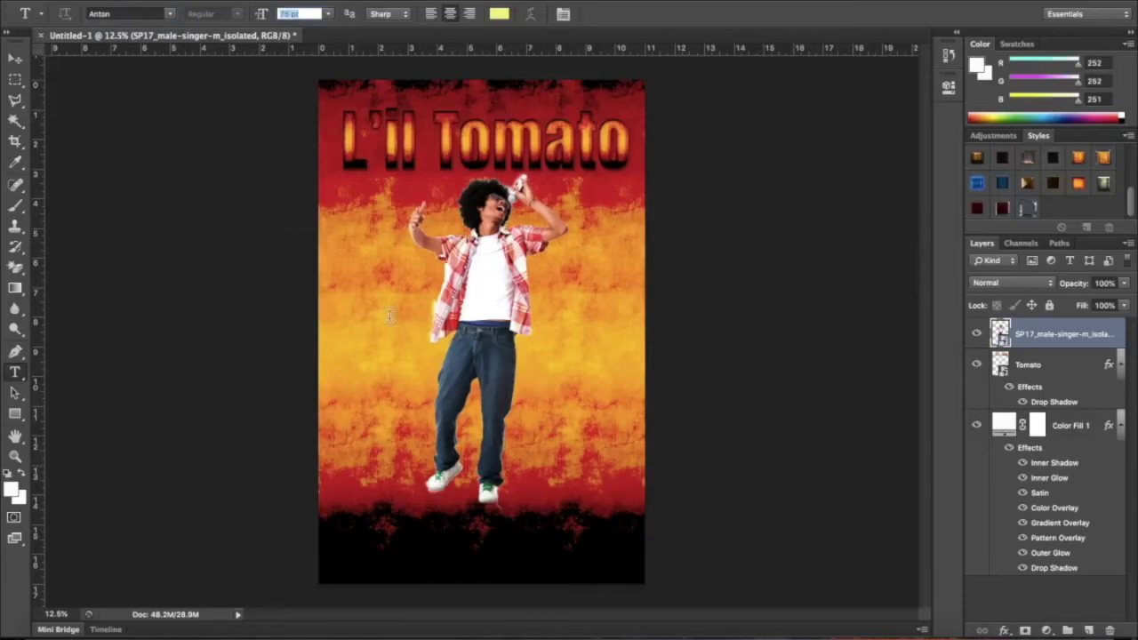
{"action": "left_click", "coordinate": [365, 391]}
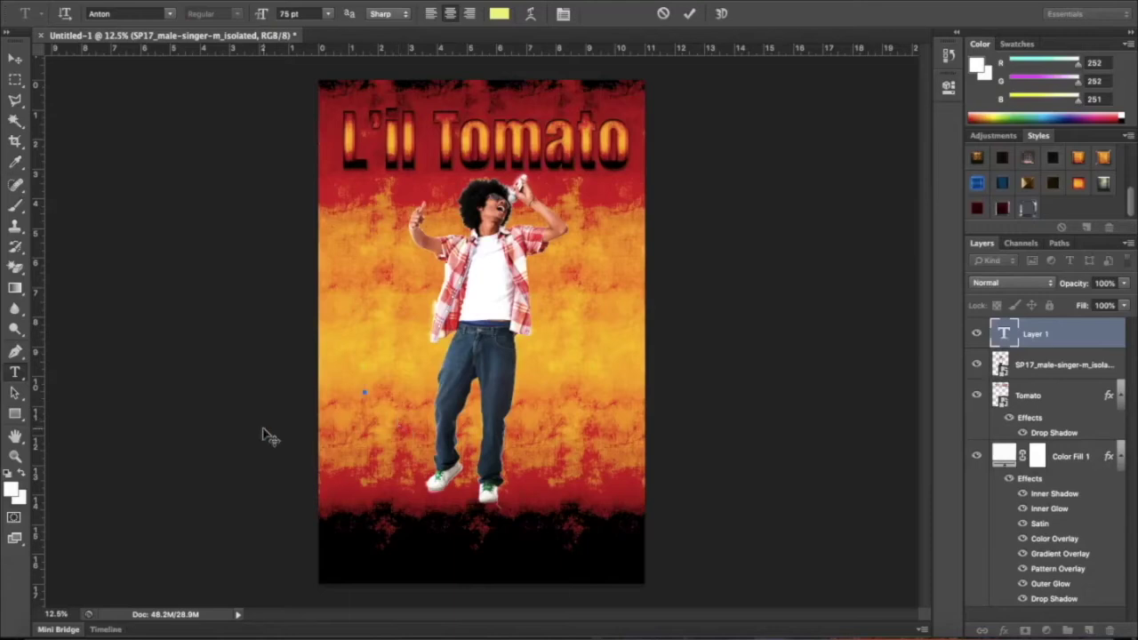
{"action": "type", "text": "R"}
{"action": "type", "text": "ipe n"}
{"action": "type", "text": " Ju"}
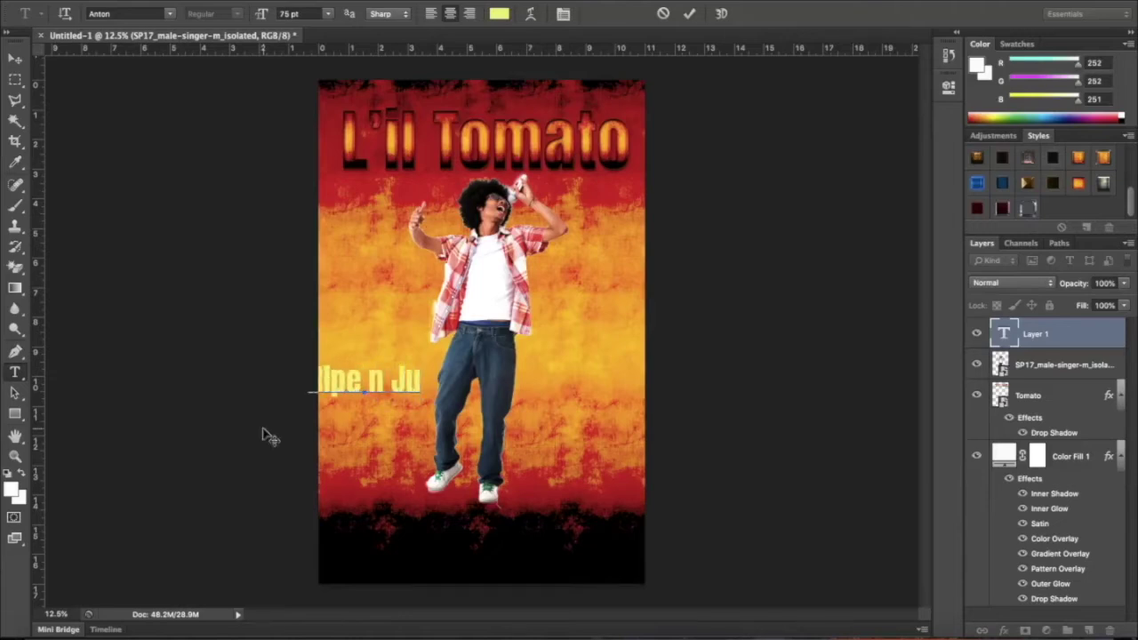
{"action": "type", "text": "cee"}
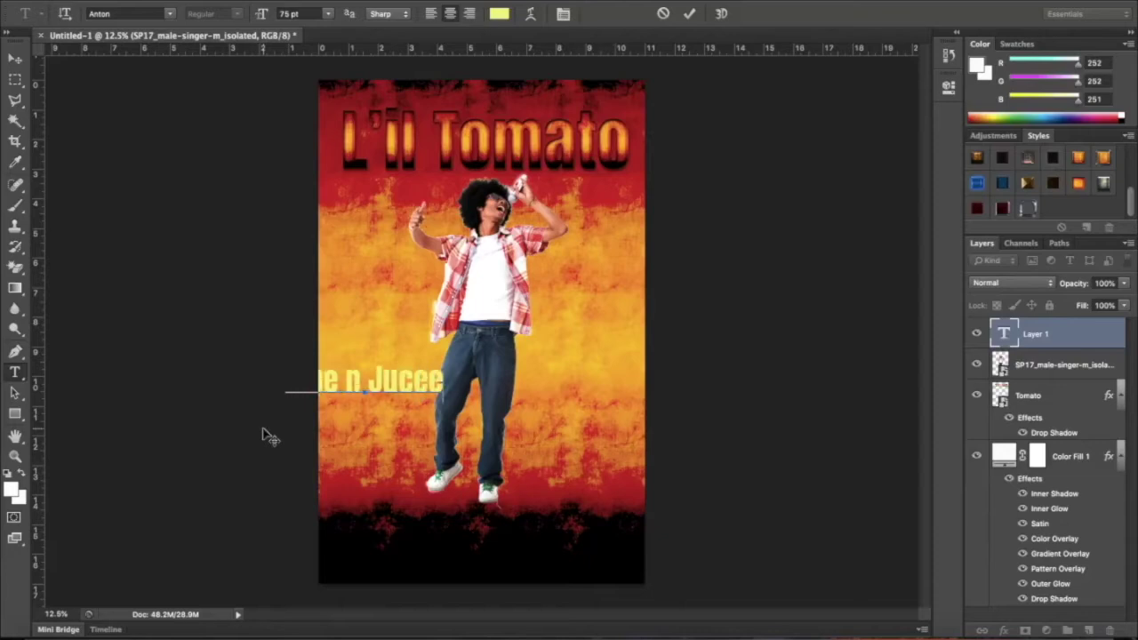
{"action": "key", "text": "BackSpace"}
{"action": "key", "text": "BackSpace"}
{"action": "key", "text": "BackSpace"}
{"action": "type", "text": "icee"}
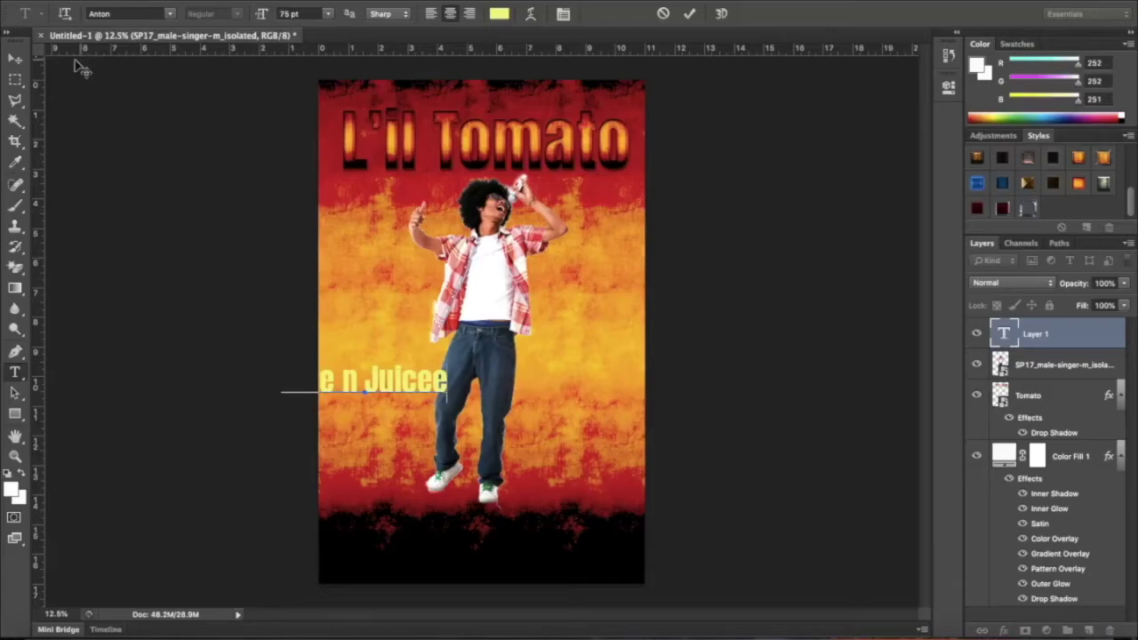
Step: Move the Ripe n Juicee text across the singer's legs and set its font size to 125 pt
{"action": "left_click", "coordinate": [15, 58]}
{"action": "left_click_drag", "start_coordinate": [384, 400], "coordinate": [504, 398]}
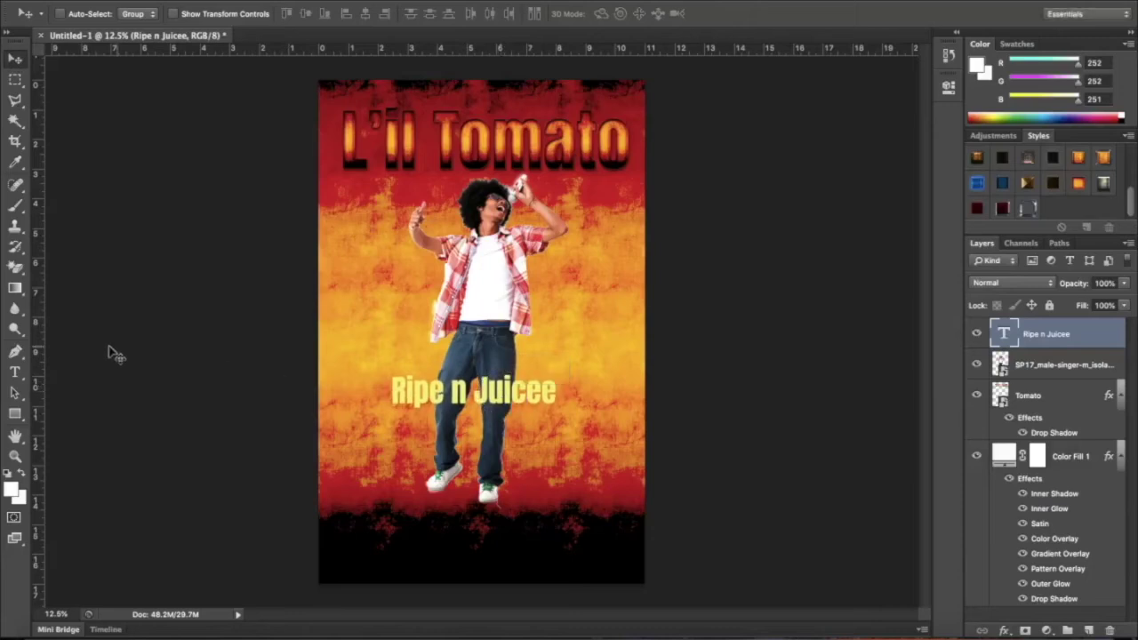
{"action": "left_click", "coordinate": [15, 371]}
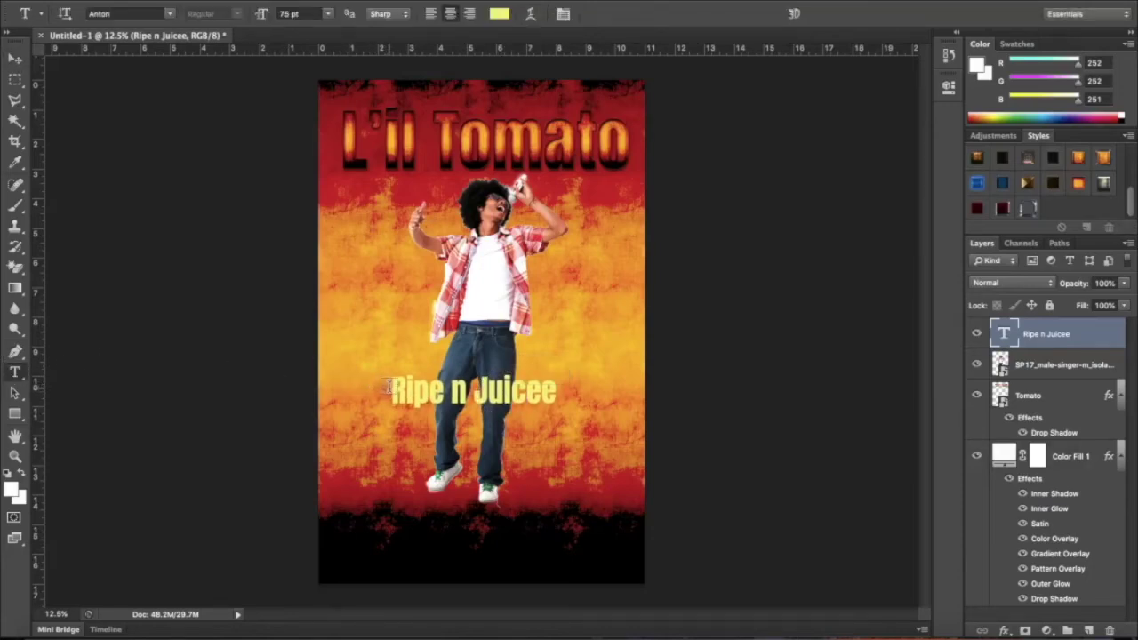
{"action": "left_click_drag", "start_coordinate": [386, 389], "coordinate": [573, 391]}
{"action": "left_click", "coordinate": [328, 15]}
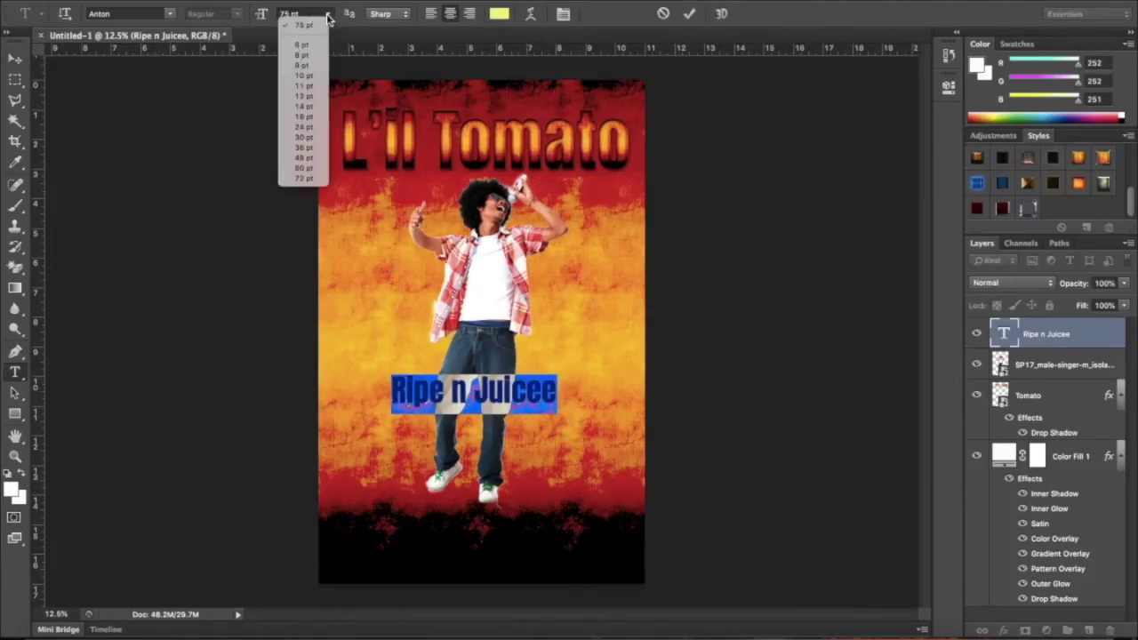
{"action": "left_click", "coordinate": [309, 17]}
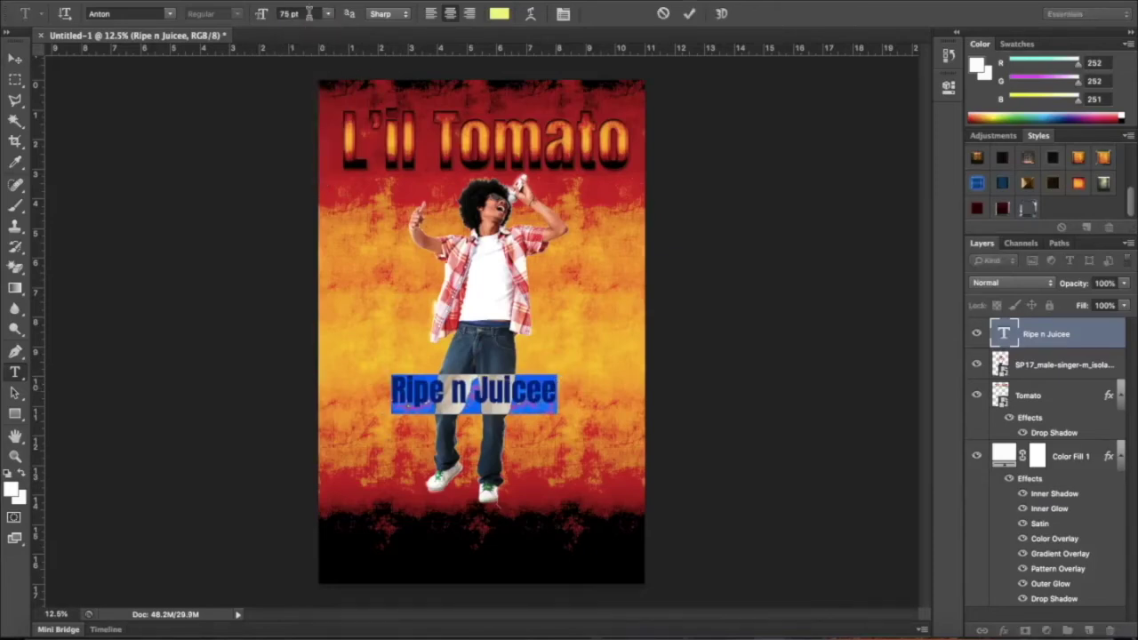
{"action": "key", "text": "BackSpace"}
{"action": "type", "text": "120"}
{"action": "key", "text": "Return"}
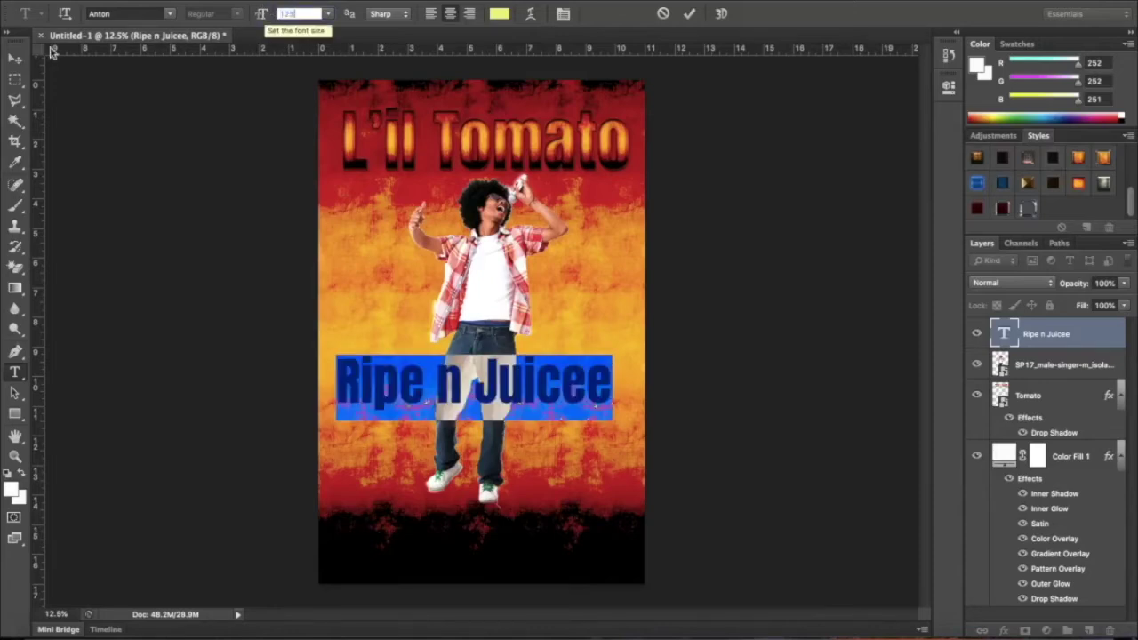
Step: Center the Ripe n Juicee text horizontally on the poster and apply the transparent outlined style with Bevel & Emboss and Stroke
{"action": "left_click", "coordinate": [15, 58]}
{"action": "left_click_drag", "start_coordinate": [536, 384], "coordinate": [561, 385]}
{"action": "key", "text": "shift+Left"}
{"action": "key", "text": "shift+Left"}
{"action": "key", "text": "shift+Left"}
{"action": "key", "text": "shift+Left"}
{"action": "key", "text": "shift+Left"}
{"action": "key", "text": "shift+Left"}
{"action": "key", "text": "shift+Left"}
{"action": "key", "text": "shift+Left"}
{"action": "key", "text": "shift+Left"}
{"action": "key", "text": "shift+Left"}
{"action": "key", "text": "shift+Left"}
{"action": "key", "text": "shift+Left"}
{"action": "key", "text": "shift+Left"}
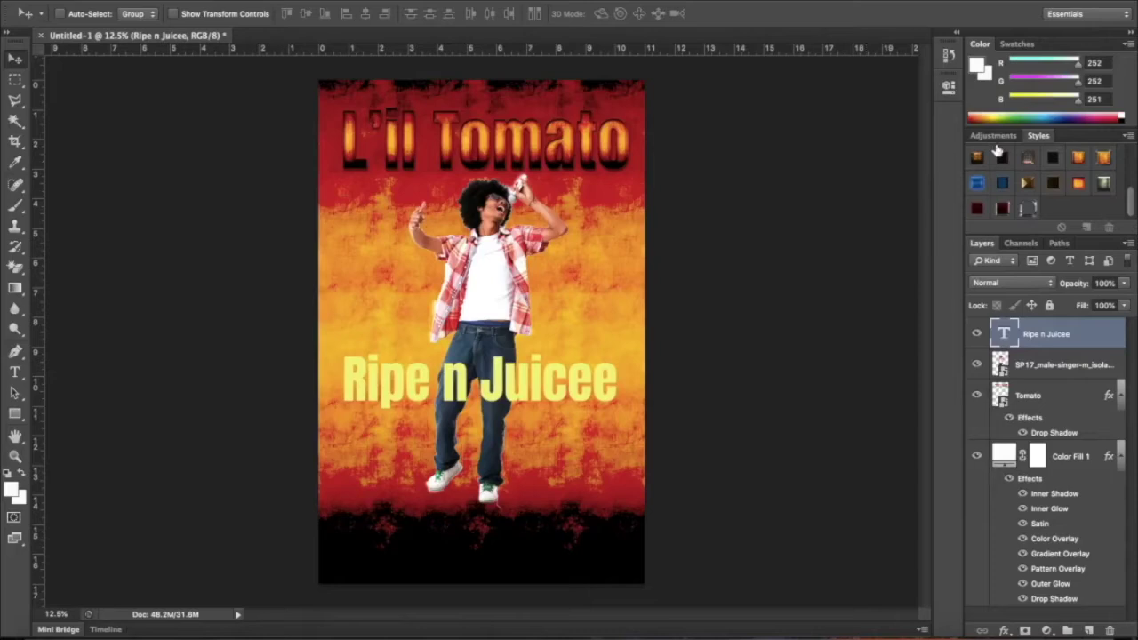
{"action": "mouse_move", "coordinate": [1131, 207]}
{"action": "left_mouse_down"}
{"action": "mouse_move", "coordinate": [1131, 144]}
{"action": "mouse_move", "coordinate": [1133, 213]}
{"action": "left_mouse_up"}
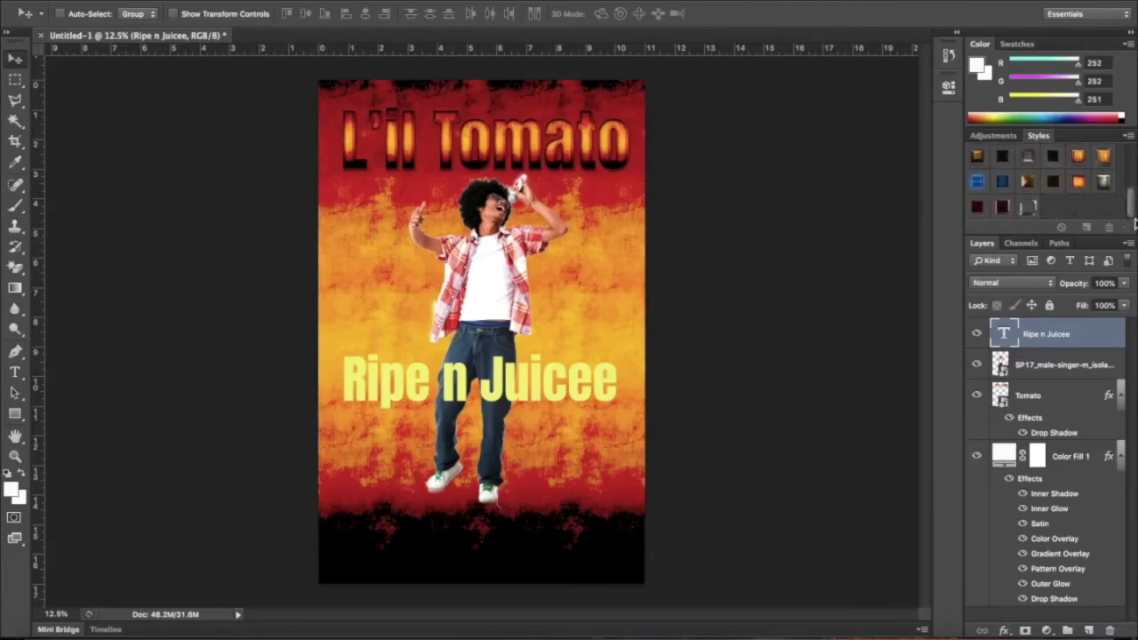
{"action": "left_click", "coordinate": [1027, 208]}
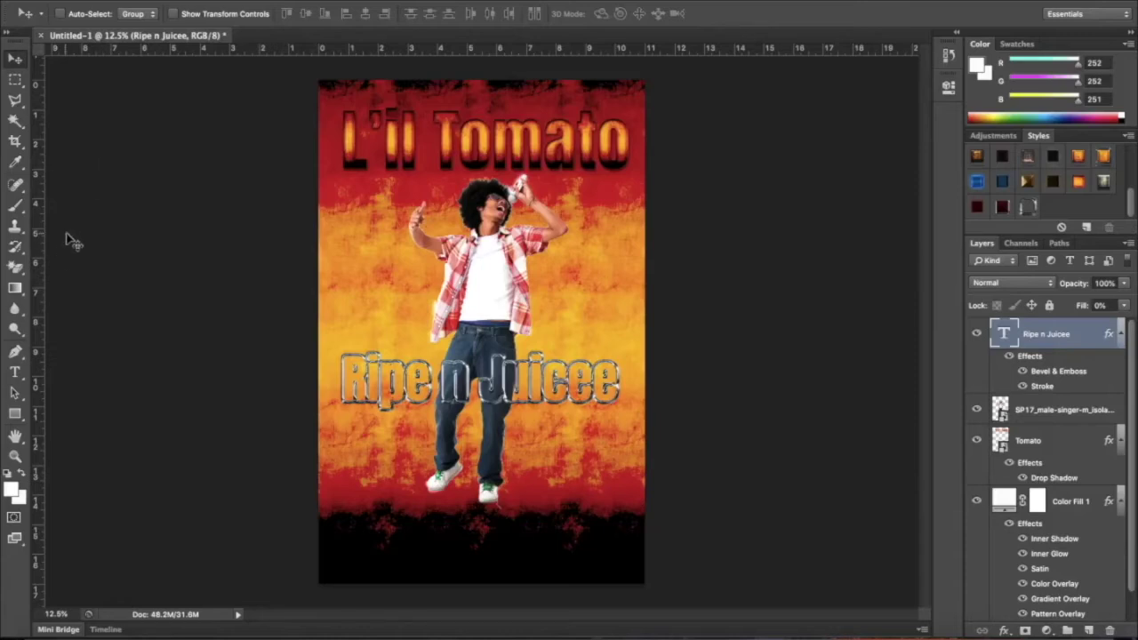
Step: Add the text "May 23" in Anton just below Ripe n Juicee and set its font size to 90 pt
{"action": "left_click", "coordinate": [14, 371]}
{"action": "left_click", "coordinate": [436, 436]}
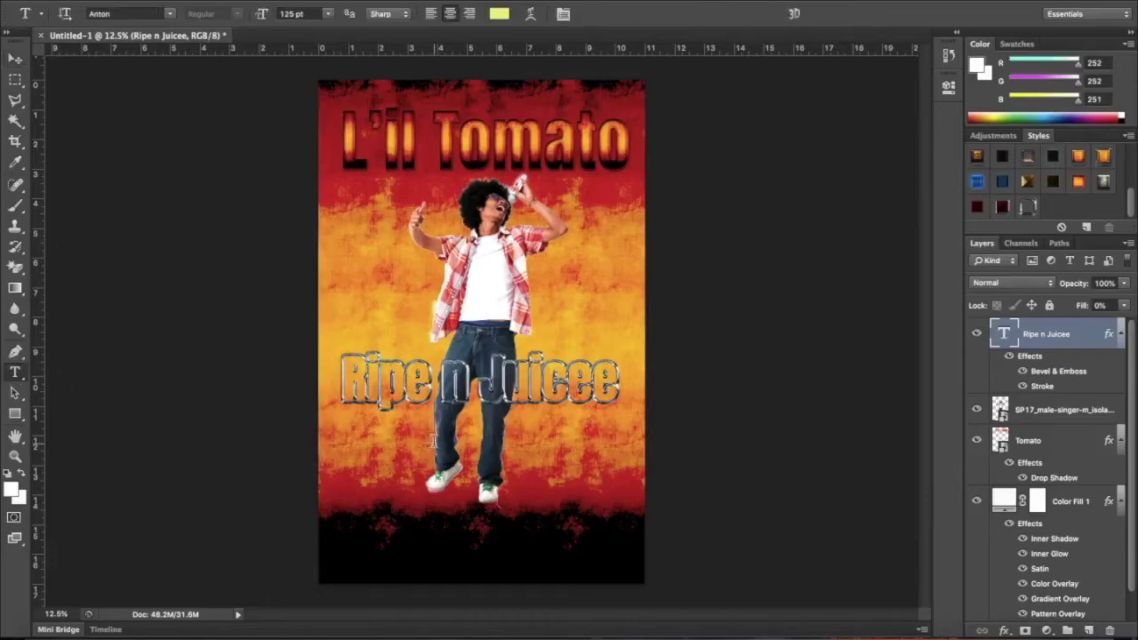
{"action": "type", "text": "M"}
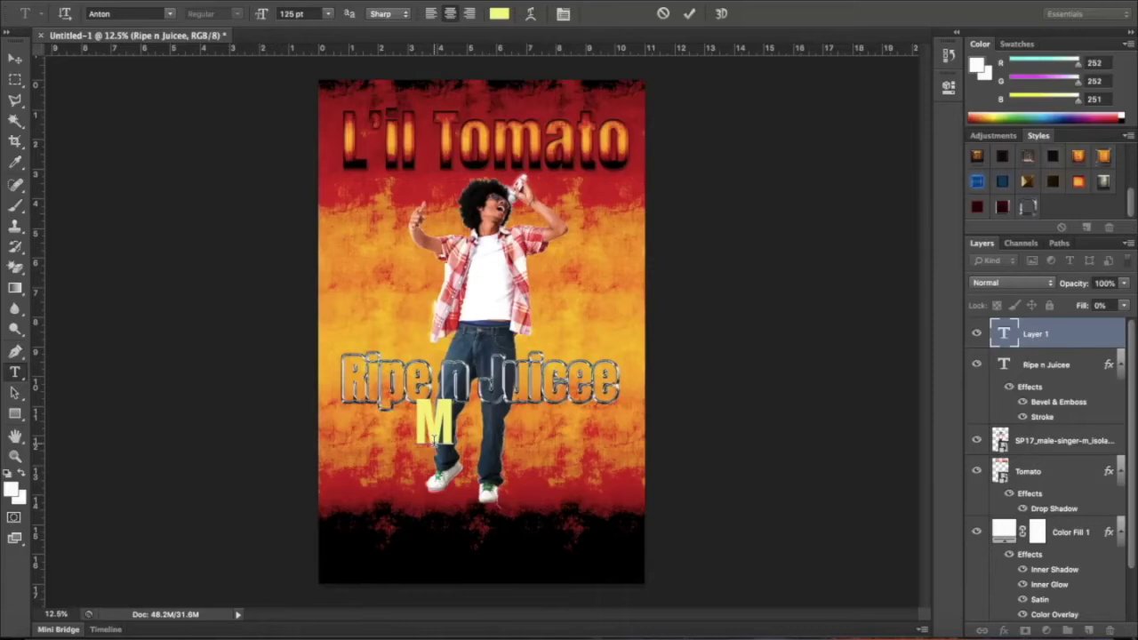
{"action": "type", "text": "ay 23"}
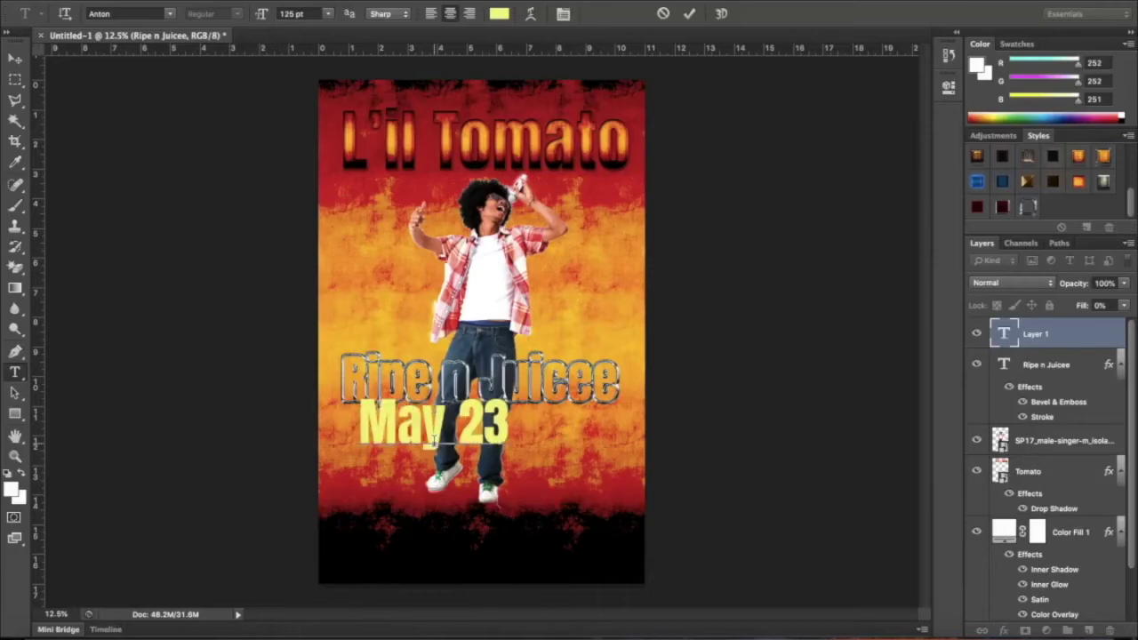
{"action": "left_click_drag", "start_coordinate": [365, 418], "coordinate": [512, 420]}
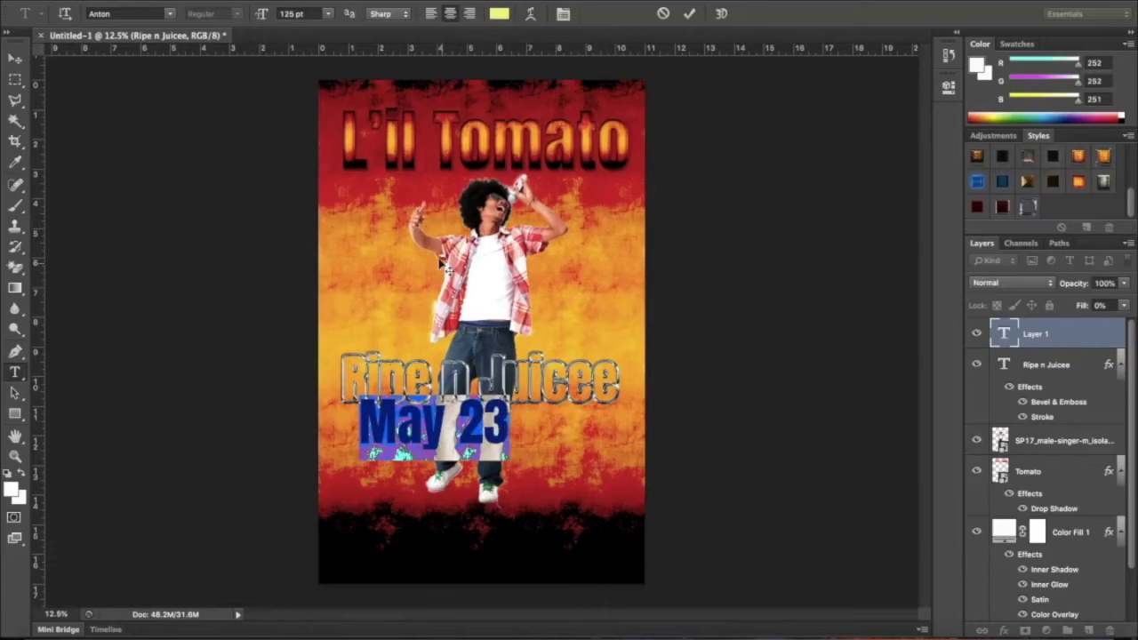
{"action": "left_click", "coordinate": [298, 14]}
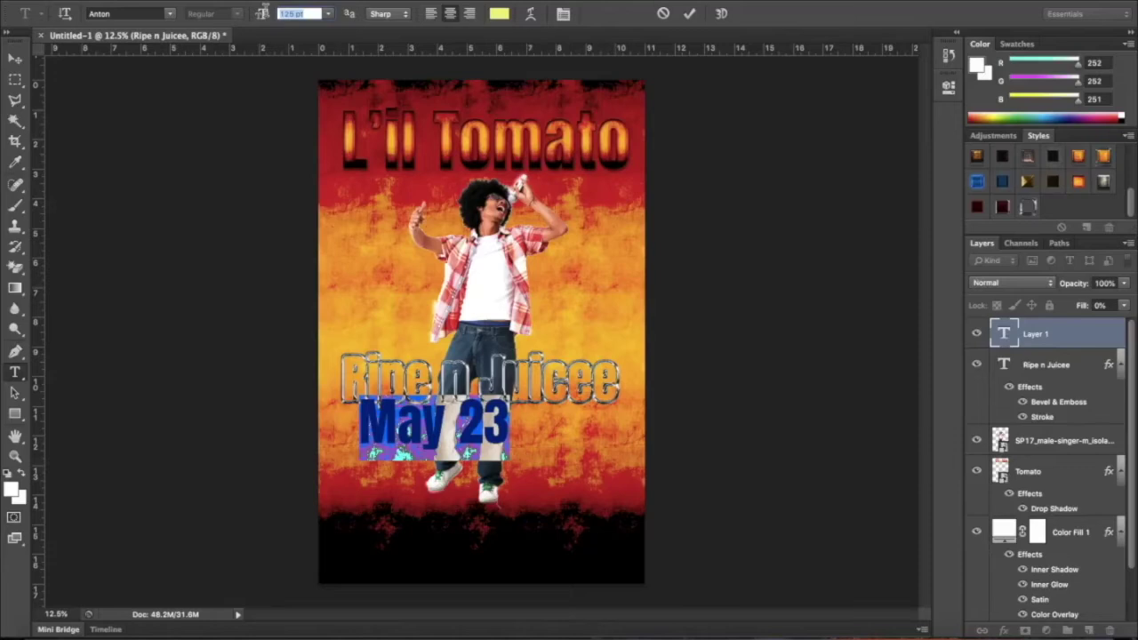
{"action": "type", "text": "90"}
{"action": "key", "text": "Return"}
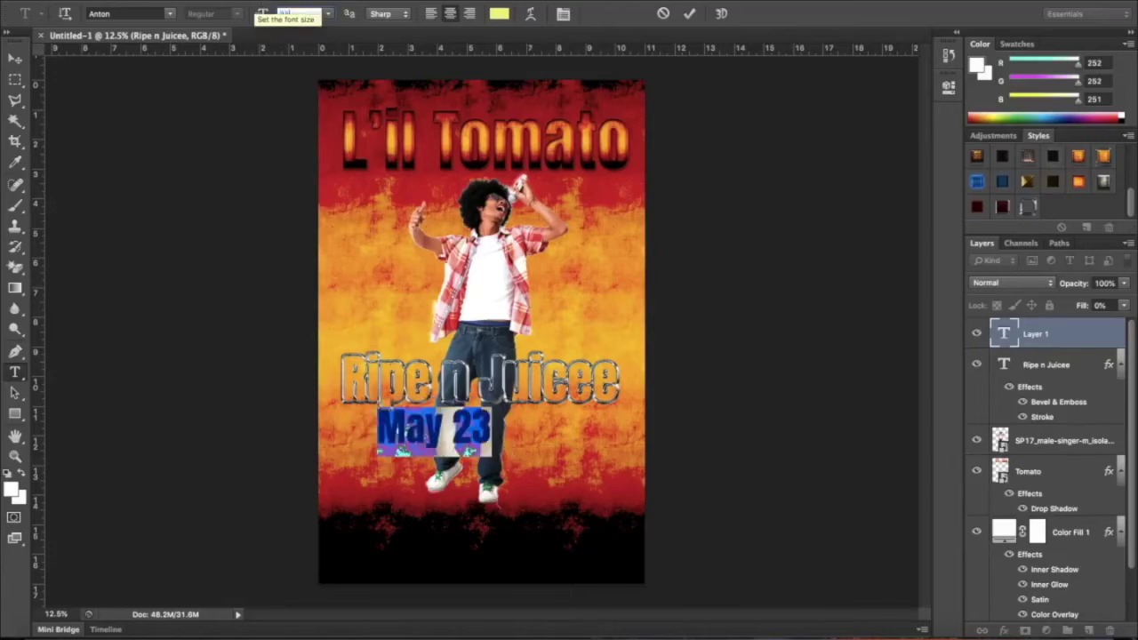
Step: Center the May 23 text under Ripe n Juicee and apply the fiery red-orange textured style to it
{"action": "left_click", "coordinate": [15, 58]}
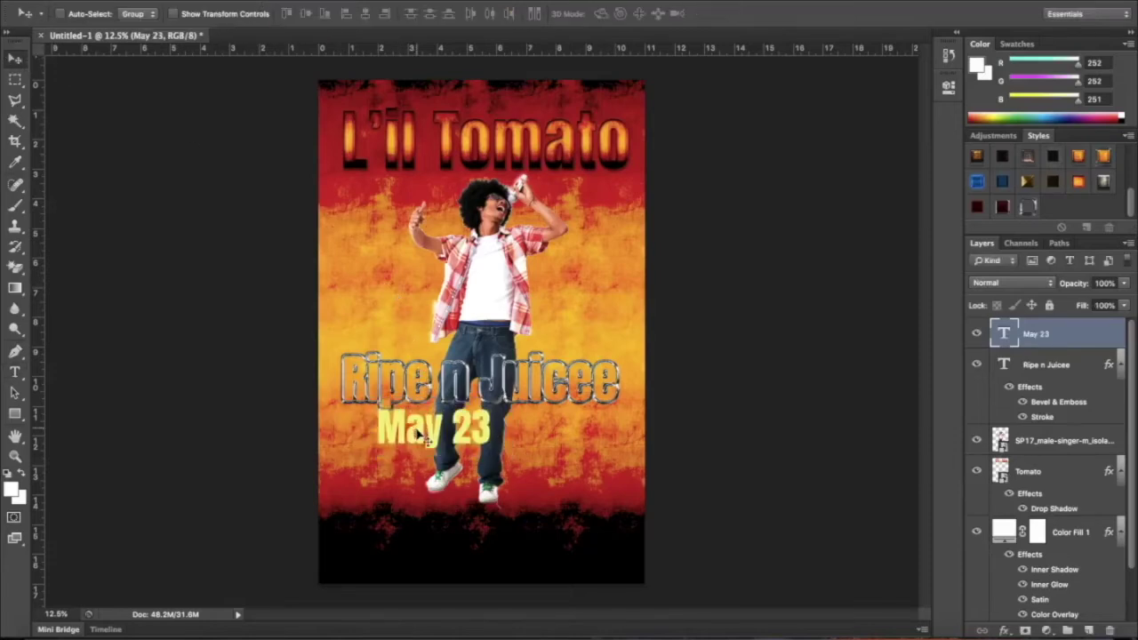
{"action": "left_click_drag", "start_coordinate": [416, 430], "coordinate": [458, 438]}
{"action": "key", "text": "Left"}
{"action": "key", "text": "Left"}
{"action": "key", "text": "Left"}
{"action": "key", "text": "Left"}
{"action": "key", "text": "Left"}
{"action": "key", "text": "Left"}
{"action": "key", "text": "Left"}
{"action": "key", "text": "Left"}
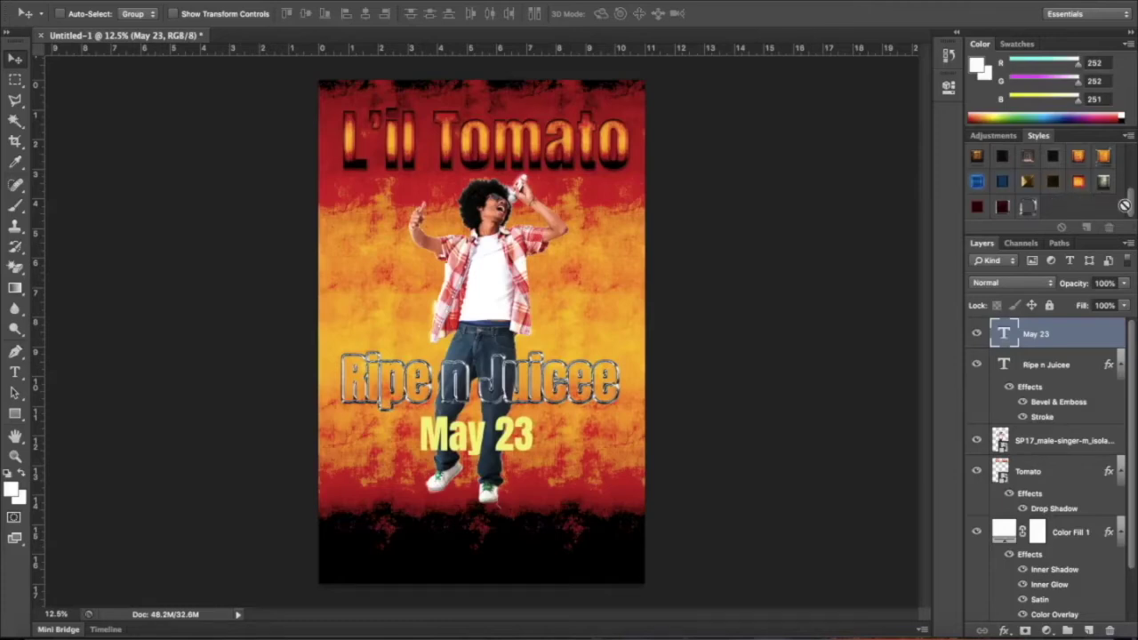
{"action": "left_click", "coordinate": [1078, 181]}
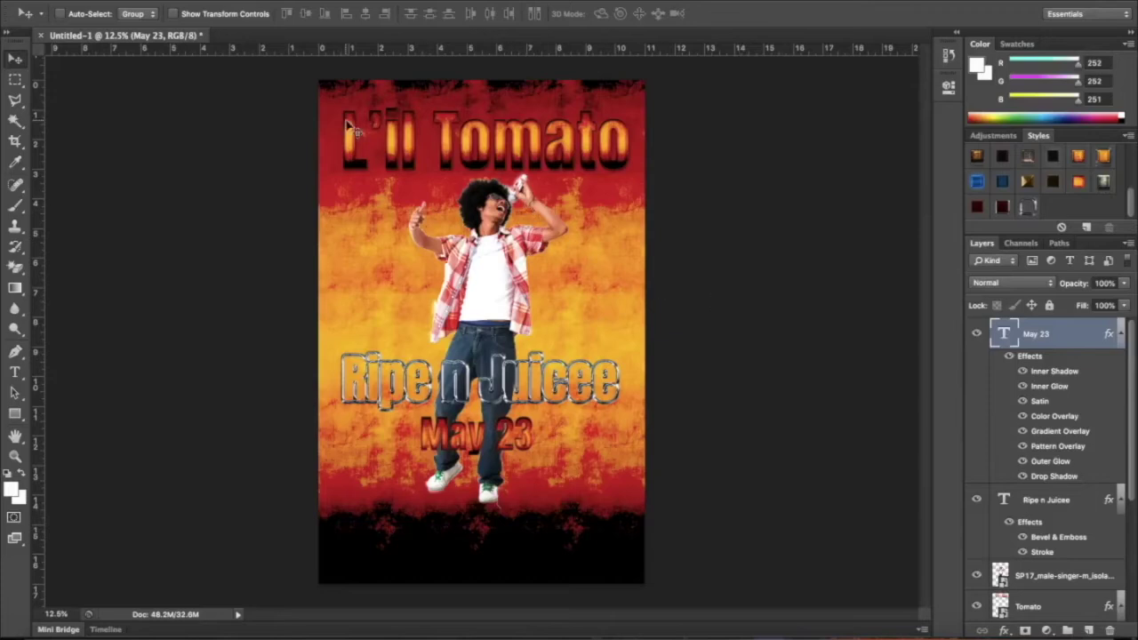
Step: Set the color of the May 23 text's drop shadow to near-black 020202
{"action": "left_click", "coordinate": [258, 0]}
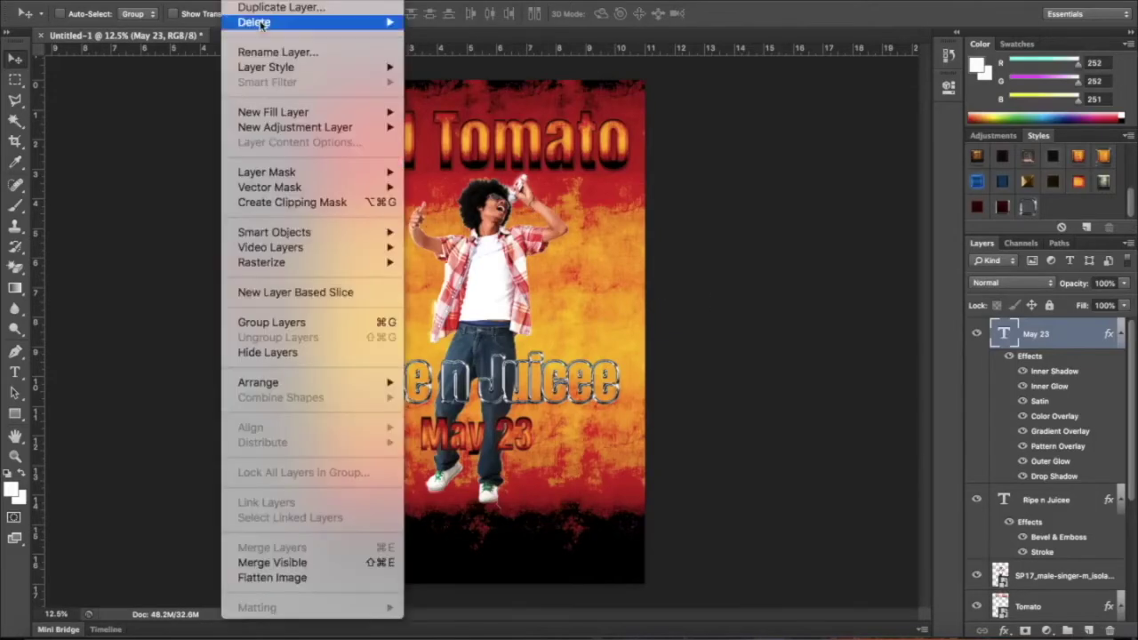
{"action": "mouse_move", "coordinate": [296, 69]}
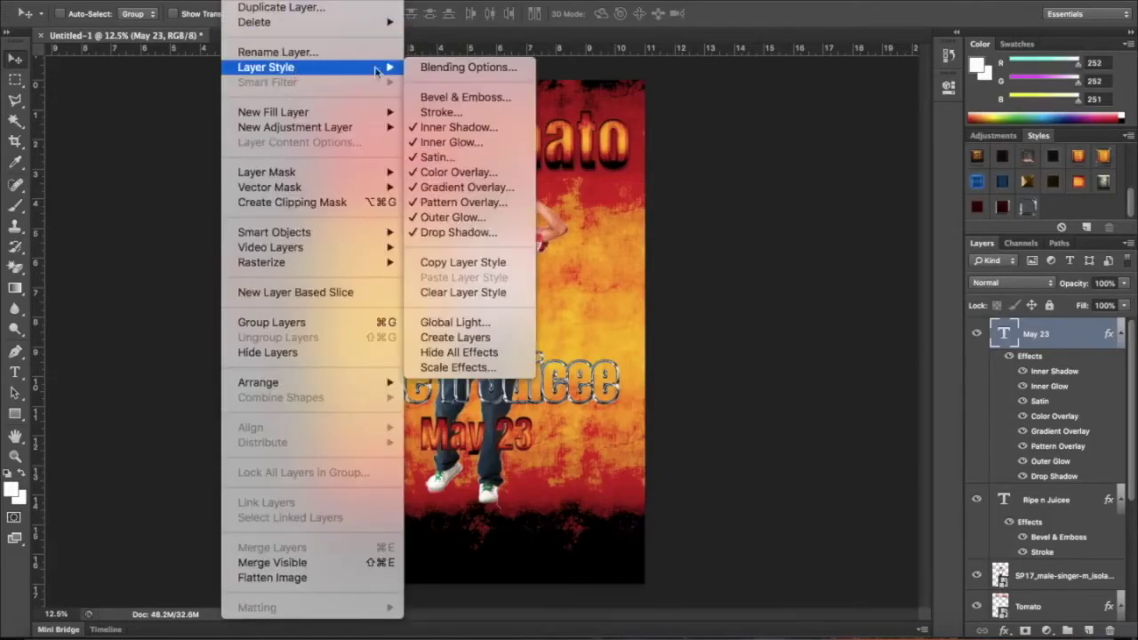
{"action": "left_click", "coordinate": [449, 232]}
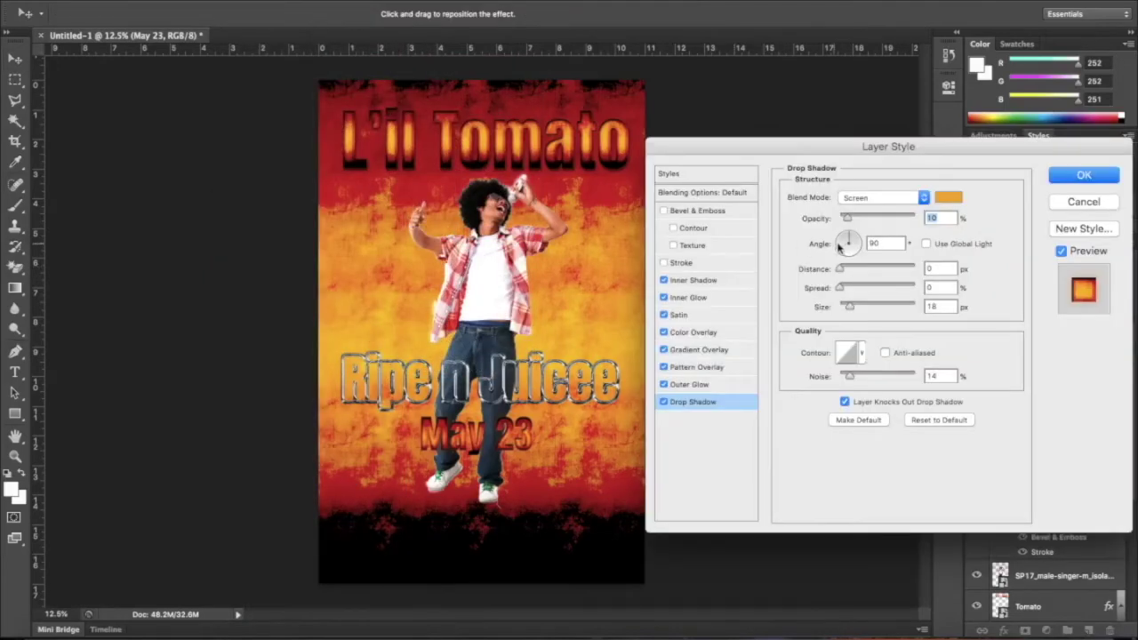
{"action": "left_click", "coordinate": [949, 199]}
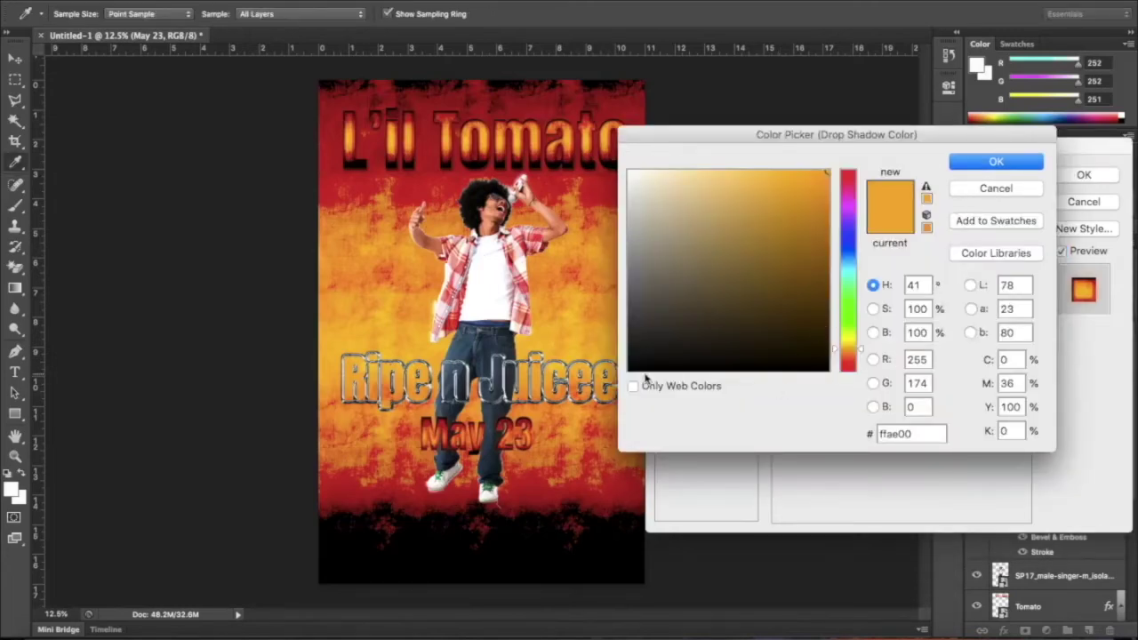
{"action": "left_click", "coordinate": [631, 368]}
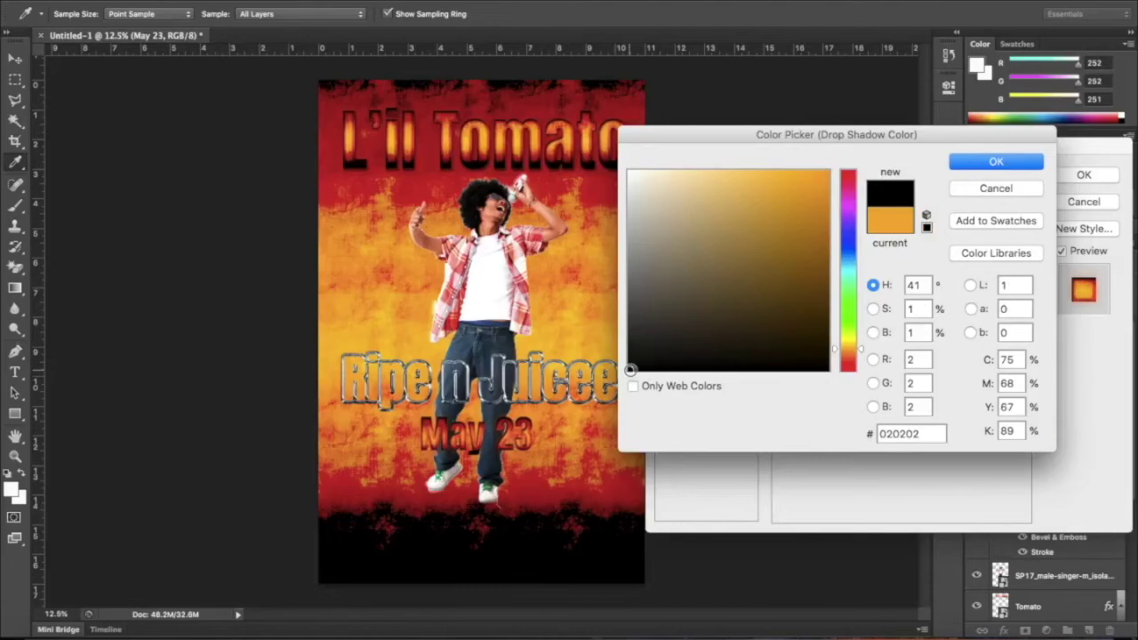
{"action": "left_click", "coordinate": [996, 161]}
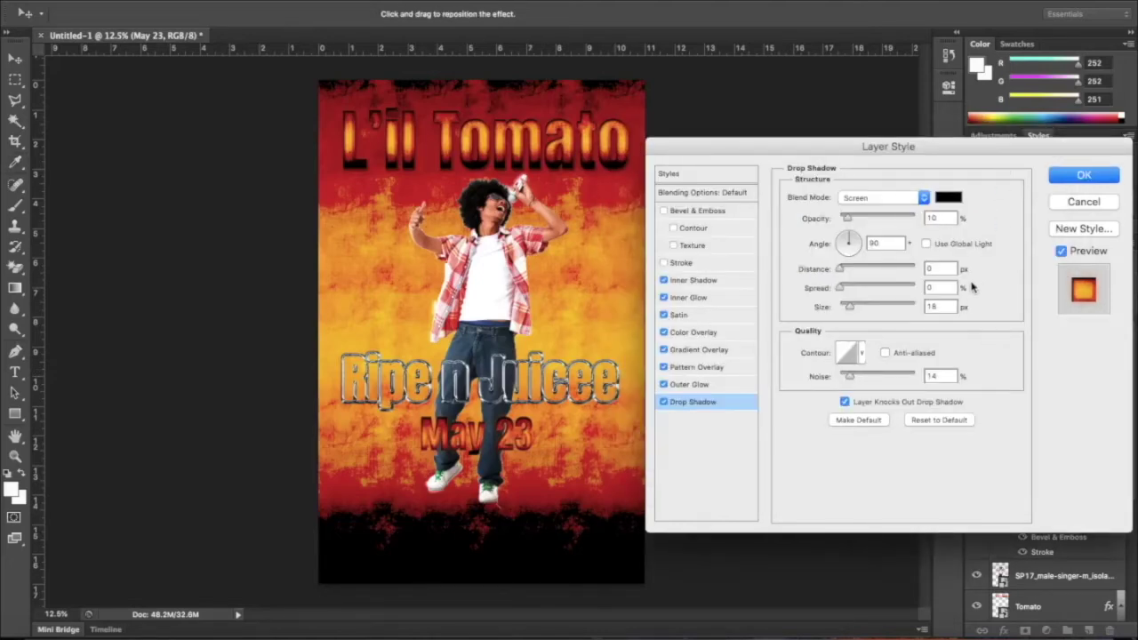
Step: Set the May 23 drop shadow's distance to 15 px, adjust its angle and apply the effect
{"action": "left_click", "coordinate": [911, 269]}
{"action": "type", "text": "15"}
{"action": "key", "text": "Tab"}
{"action": "left_click", "coordinate": [852, 233]}
{"action": "left_click", "coordinate": [1086, 175]}
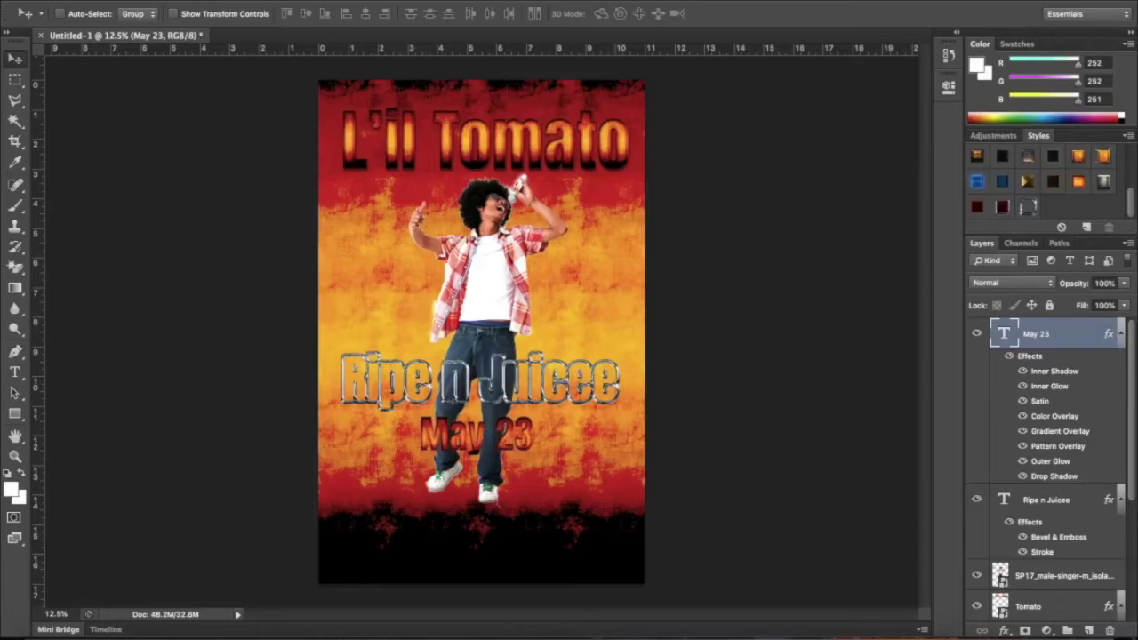
Step: Place SP41_The-Rave-Eagles-Club.png on the poster, scaled proportionally to 75%
{"action": "left_click", "coordinate": [124, 0]}
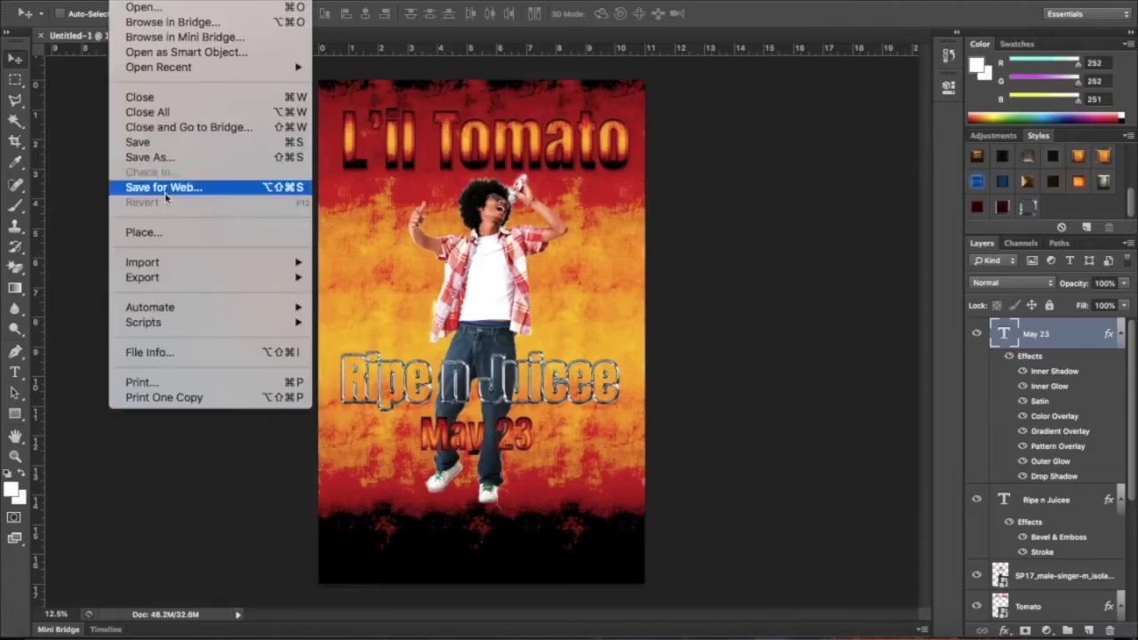
{"action": "left_click", "coordinate": [154, 237]}
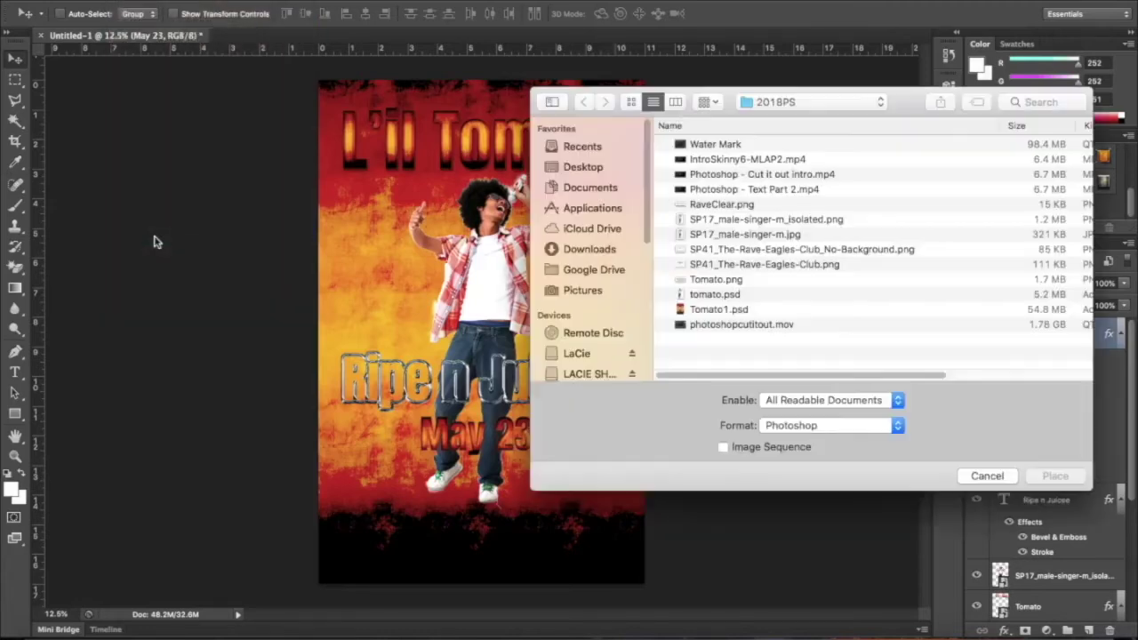
{"action": "left_click", "coordinate": [764, 265]}
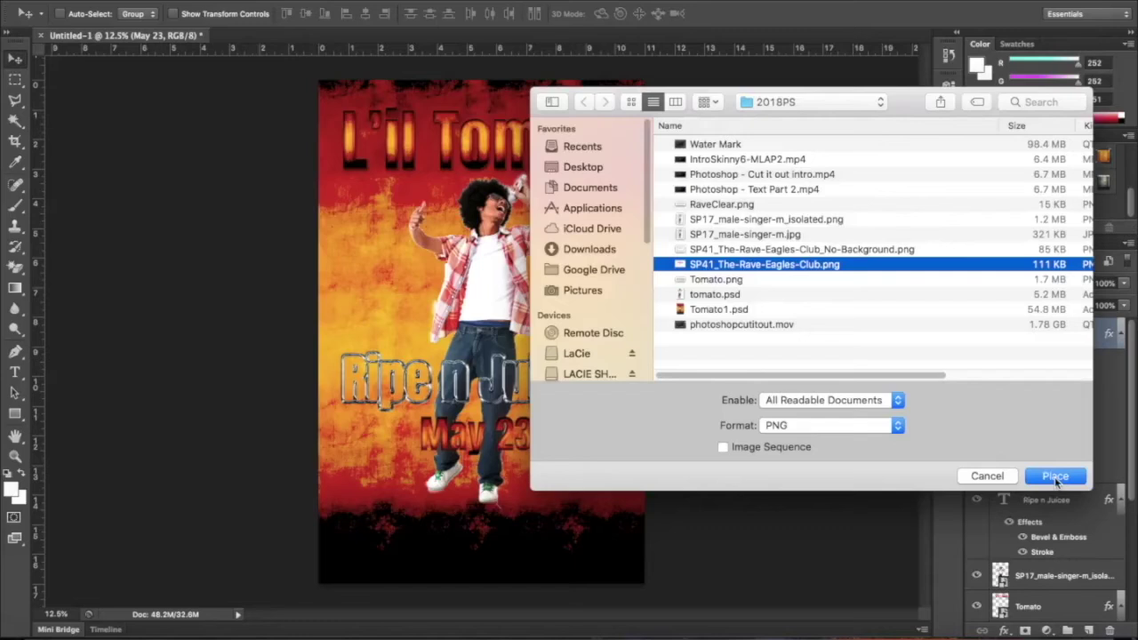
{"action": "left_click", "coordinate": [1054, 477]}
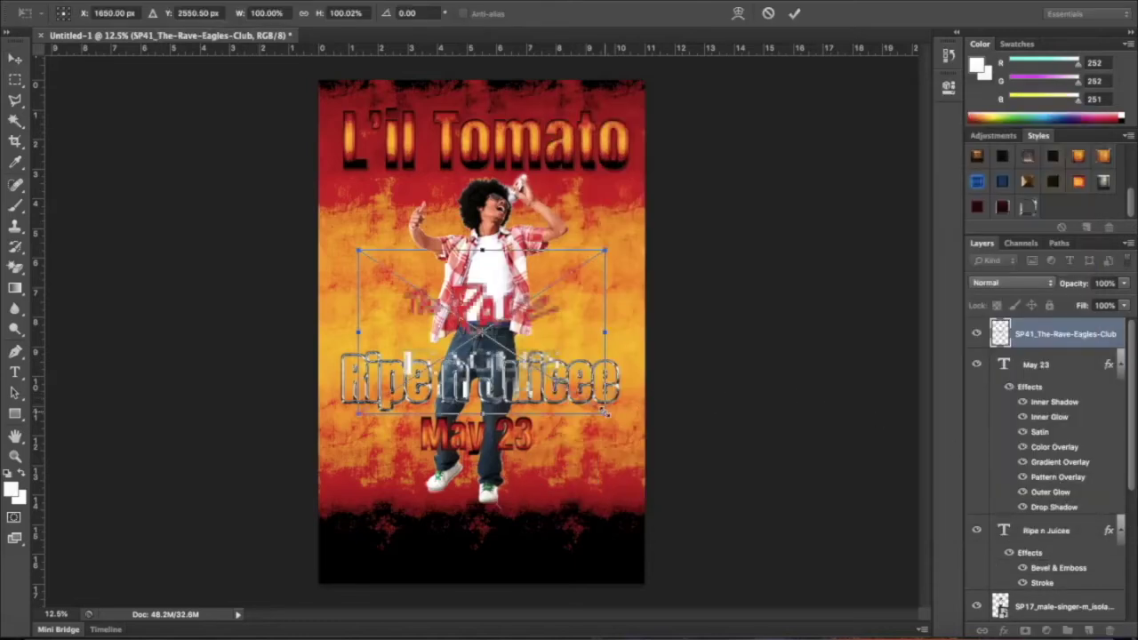
{"action": "left_click", "coordinate": [304, 16]}
{"action": "left_click", "coordinate": [266, 13]}
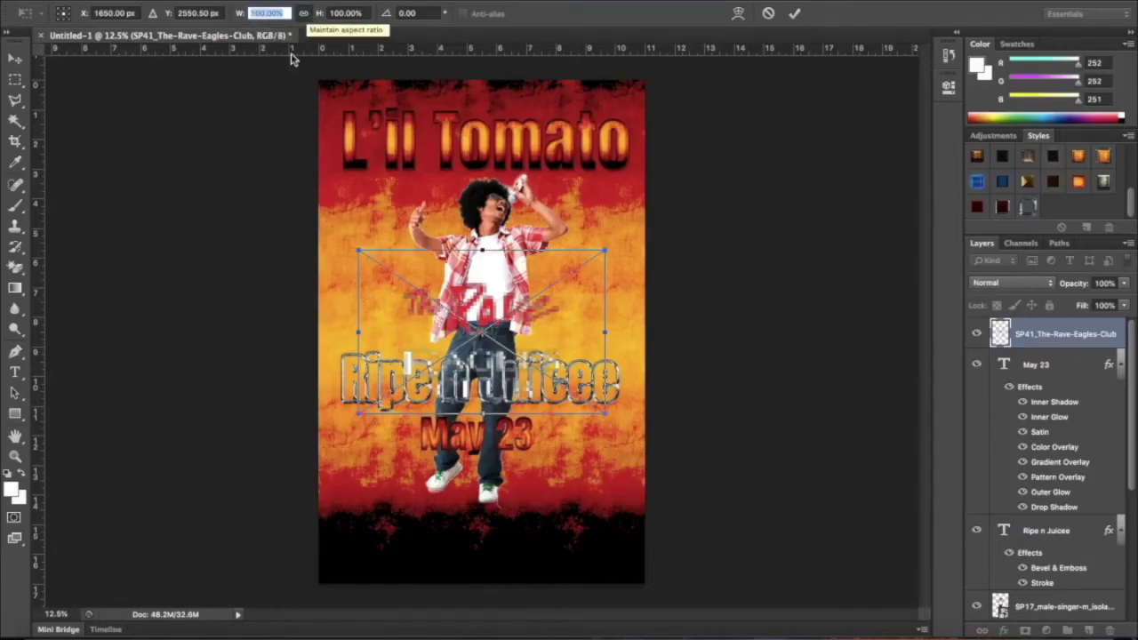
{"action": "type", "text": "75"}
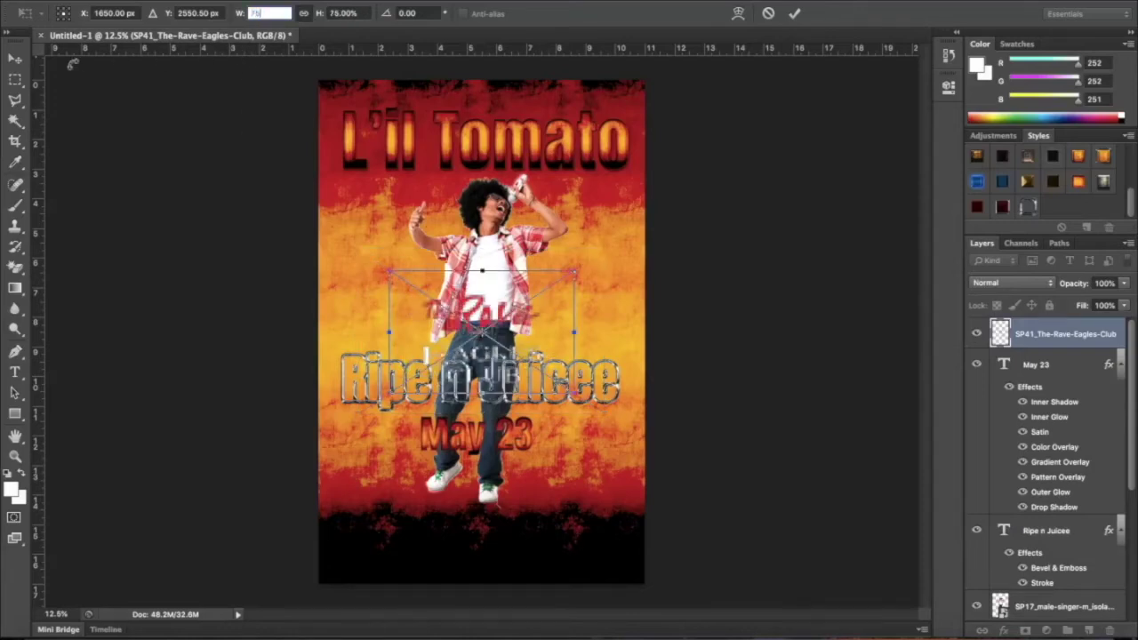
{"action": "left_click", "coordinate": [16, 61]}
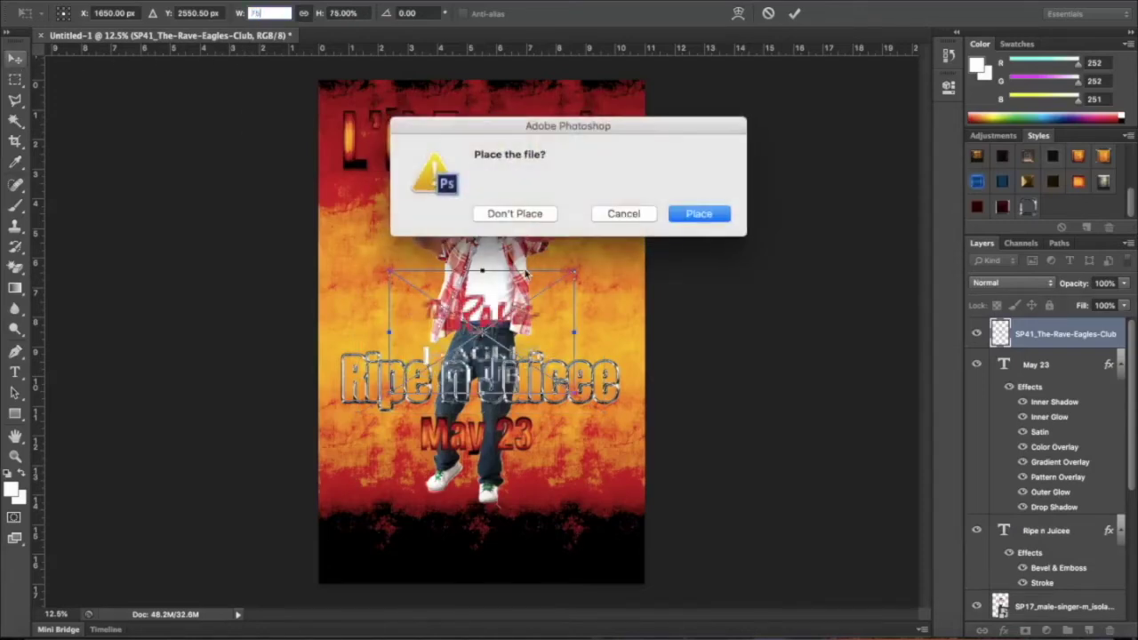
{"action": "left_click", "coordinate": [699, 213]}
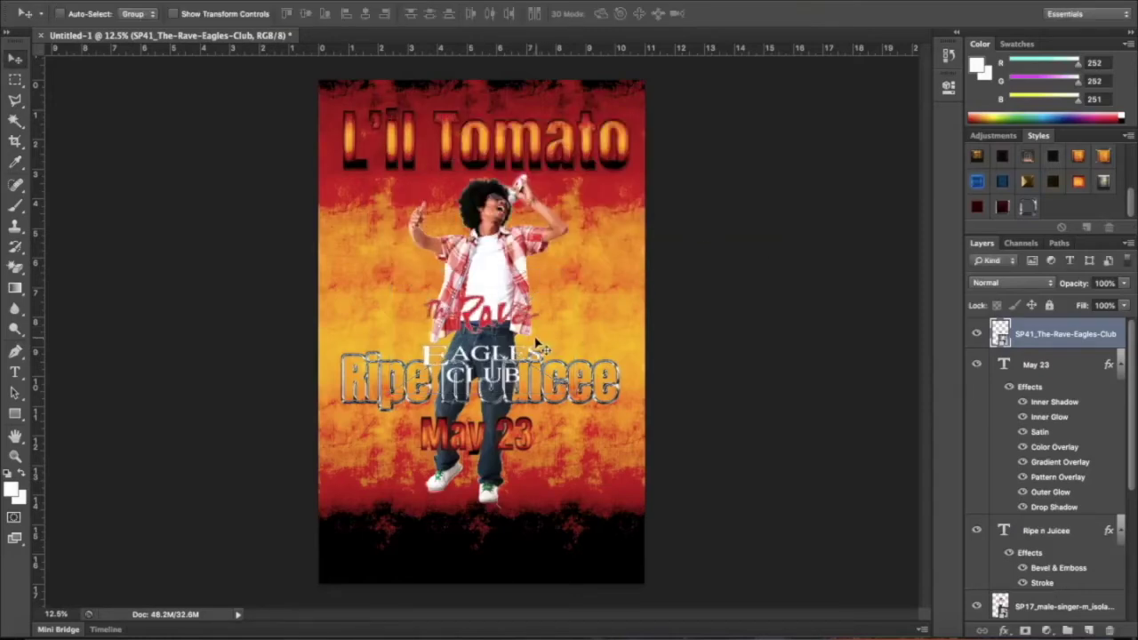
Step: Move the Rave Eagles Club logo to the poster's lower-right corner and nudge it into position beside the singer's feet
{"action": "left_click_drag", "start_coordinate": [524, 350], "coordinate": [605, 521]}
{"action": "key", "text": "shift+Left"}
{"action": "key", "text": "shift+Left"}
{"action": "key", "text": "shift+Left"}
{"action": "key", "text": "shift+Down"}
{"action": "key", "text": "shift+Down"}
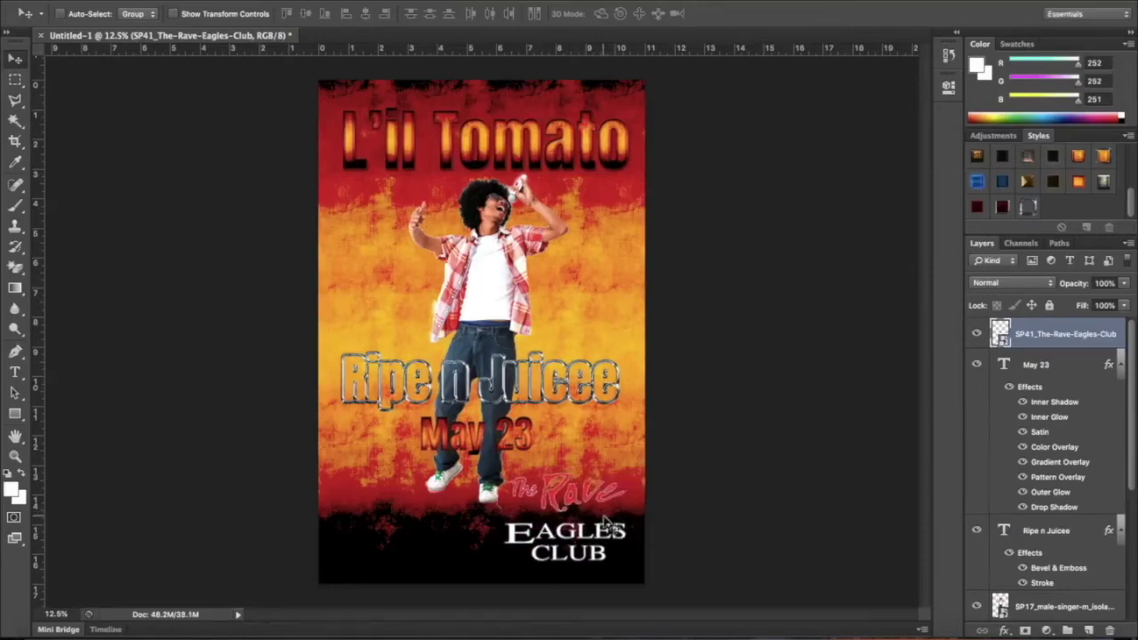
{"action": "key", "text": "shift+Right"}
{"action": "key", "text": "shift+Right"}
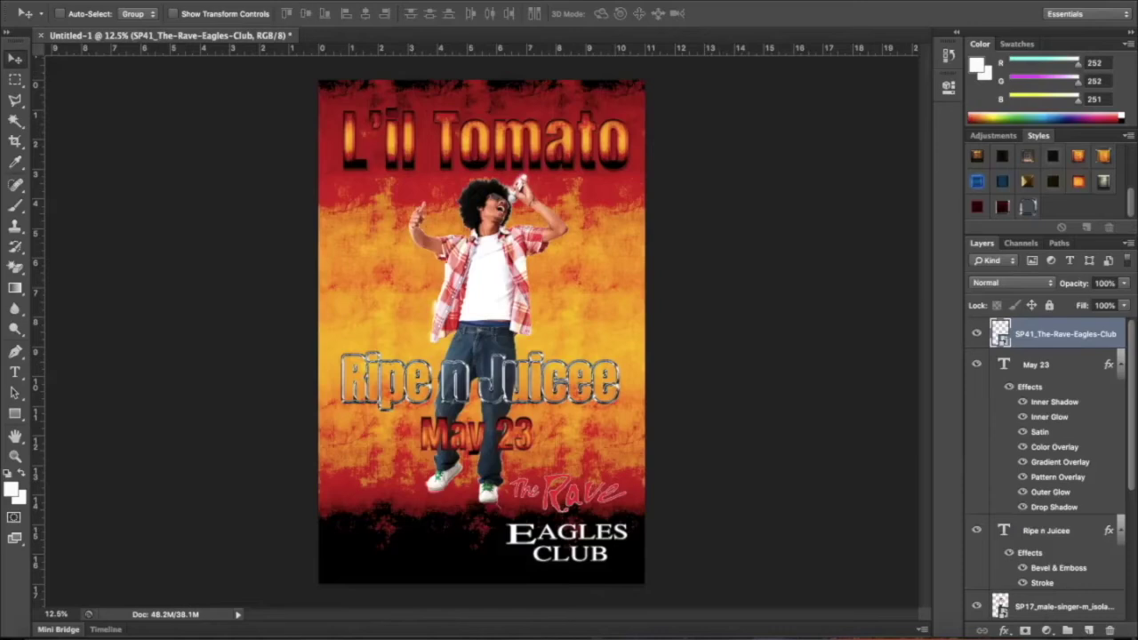
Step: Add a black Multiply drop shadow to the Rave Eagles Club logo with 120° angle, 21 px distance and 21 px size
{"action": "left_click", "coordinate": [245, 1]}
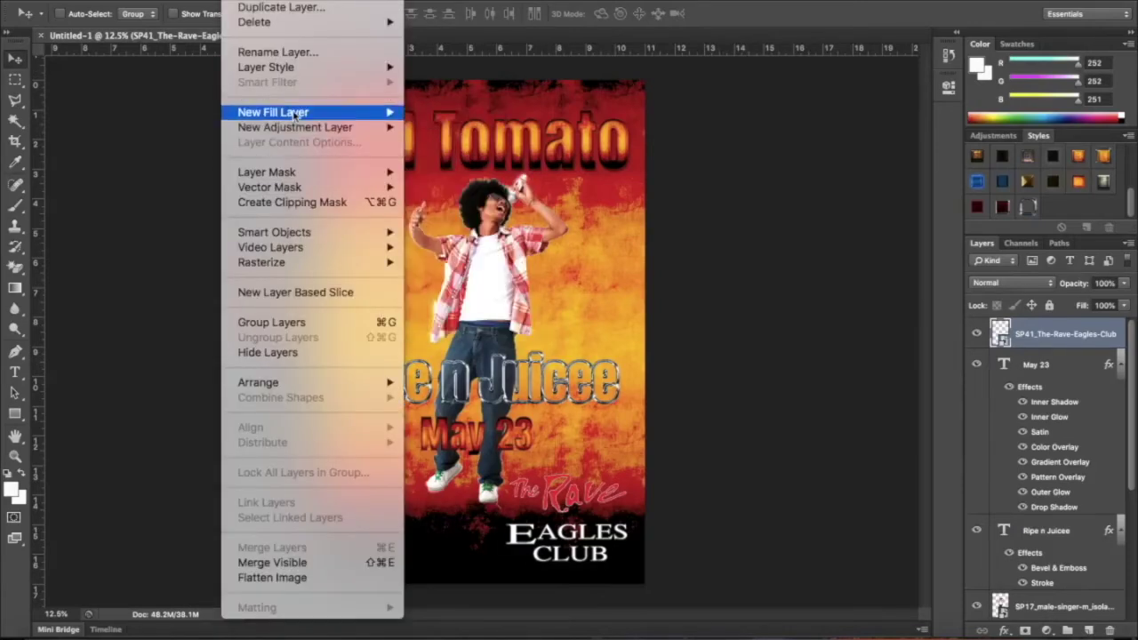
{"action": "mouse_move", "coordinate": [299, 69]}
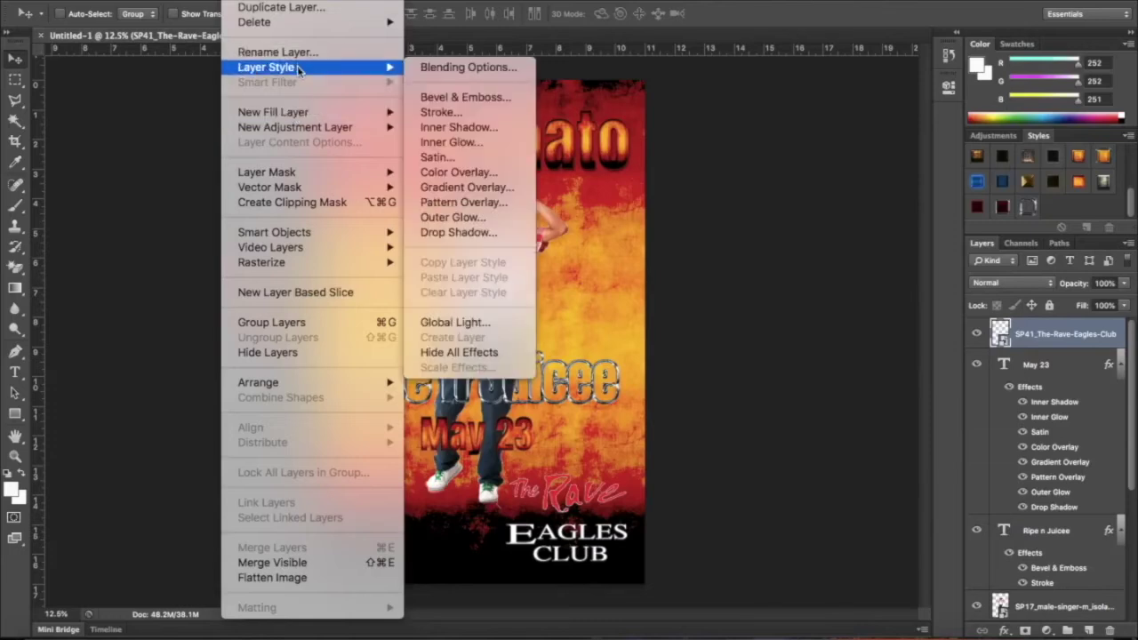
{"action": "left_click", "coordinate": [459, 233]}
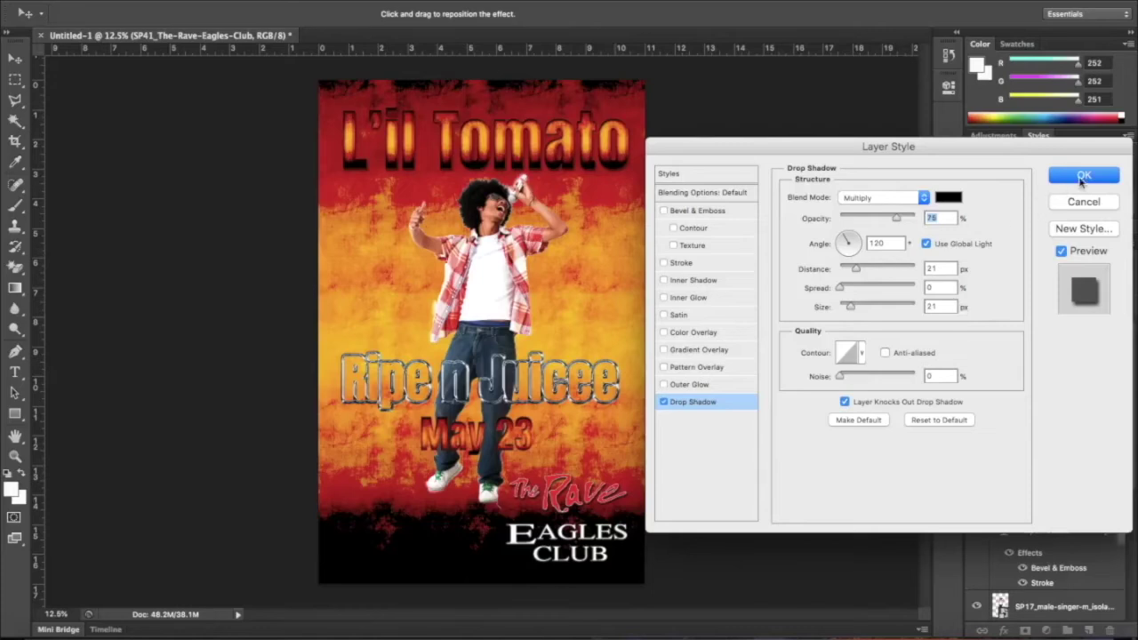
{"action": "left_click", "coordinate": [1082, 176]}
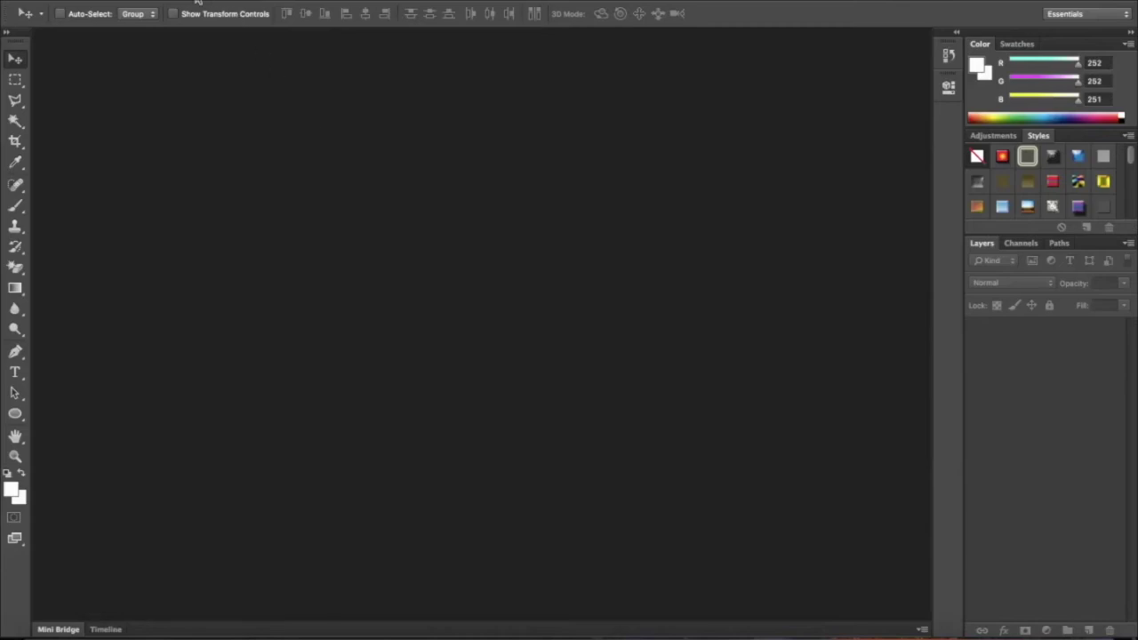
Step: Open SP41_The-Rave-Eagles-Club.png from the 2018PS folder as its own document
{"action": "left_click", "coordinate": [124, 0]}
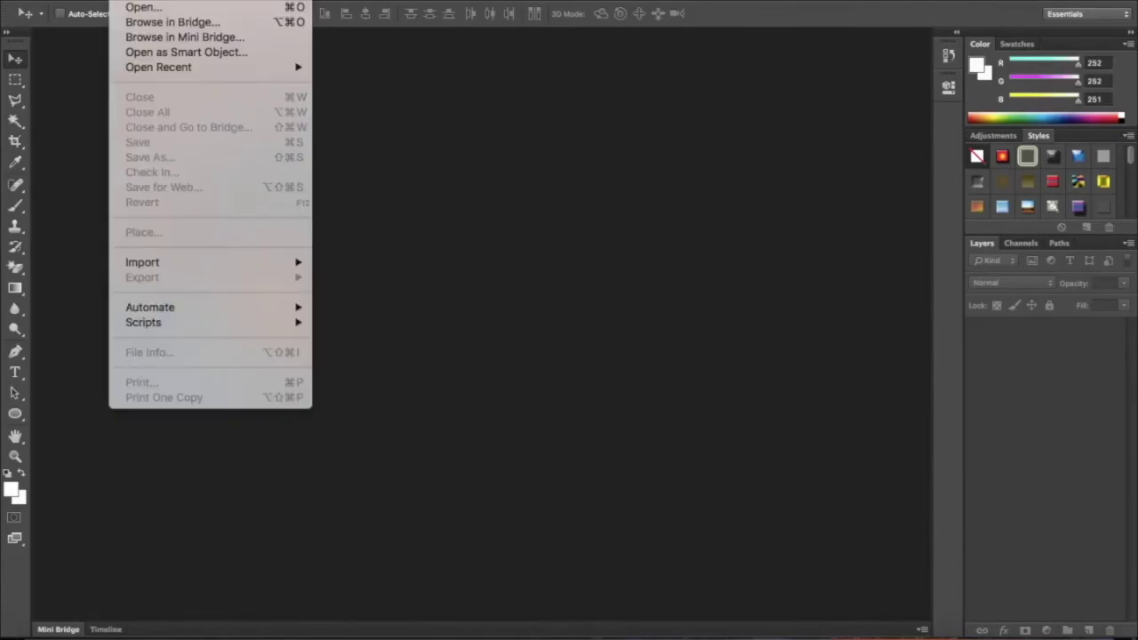
{"action": "left_click", "coordinate": [138, 9]}
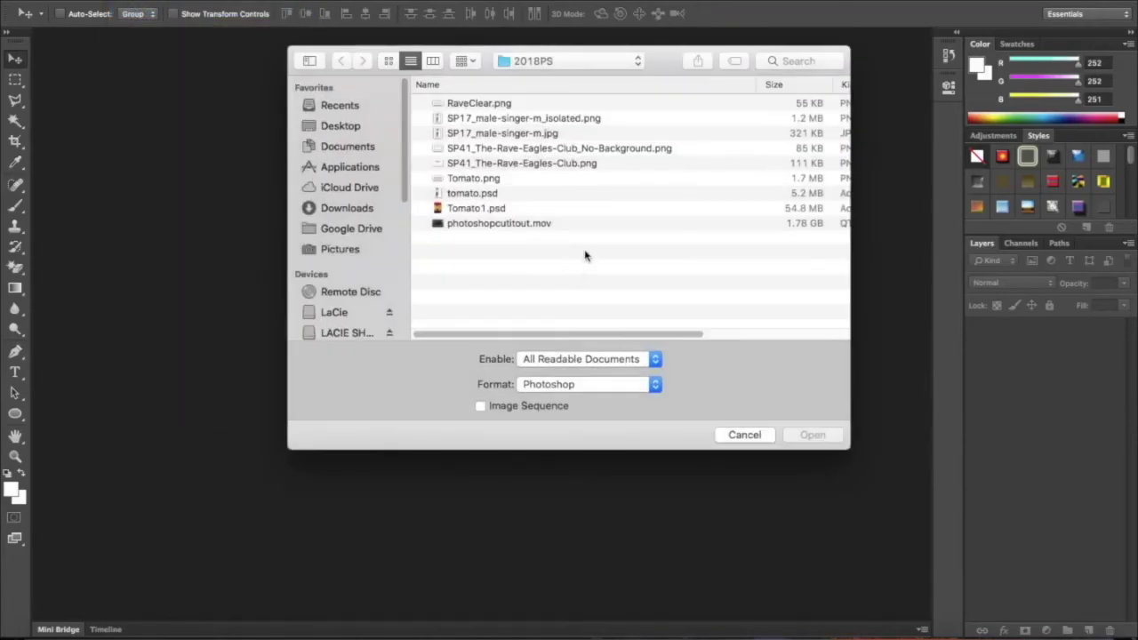
{"action": "left_click", "coordinate": [544, 166]}
{"action": "left_click", "coordinate": [808, 436]}
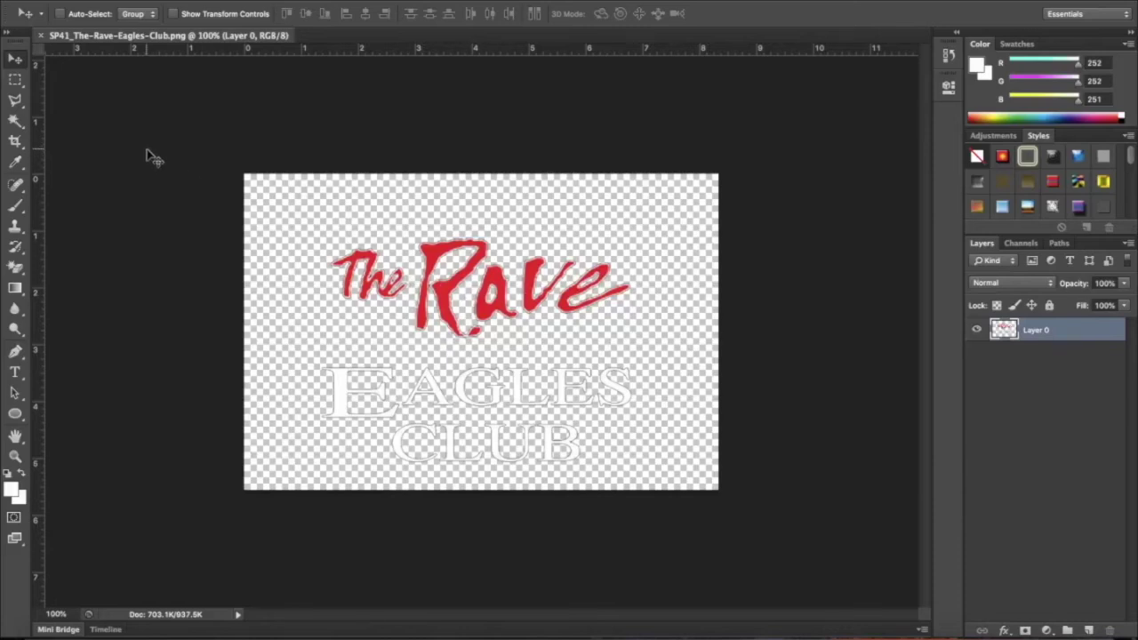
Step: Crop the image closely around the red The Rave lettering, removing the Eagles Club text and surplus margins
{"action": "left_click", "coordinate": [14, 143]}
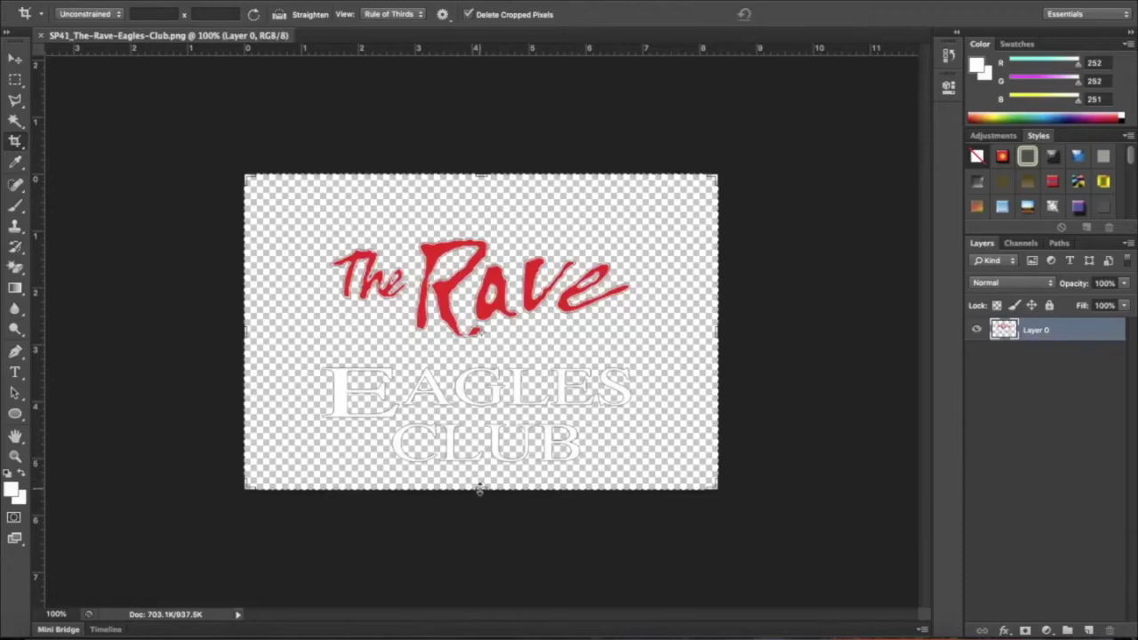
{"action": "left_click_drag", "start_coordinate": [479, 488], "coordinate": [474, 417]}
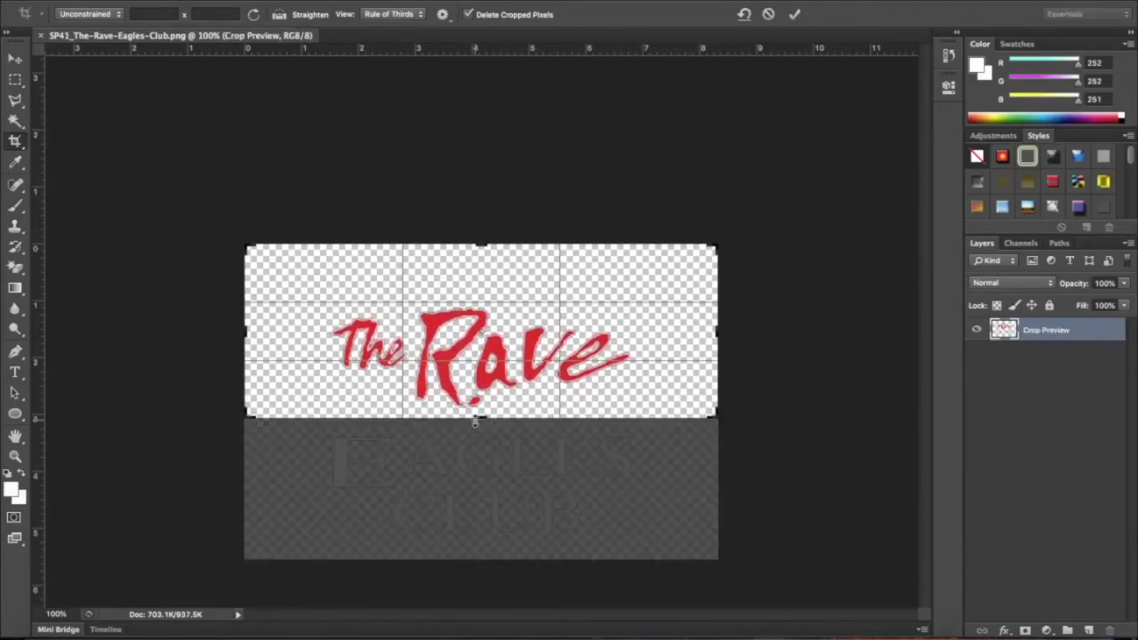
{"action": "left_click_drag", "start_coordinate": [480, 240], "coordinate": [477, 258]}
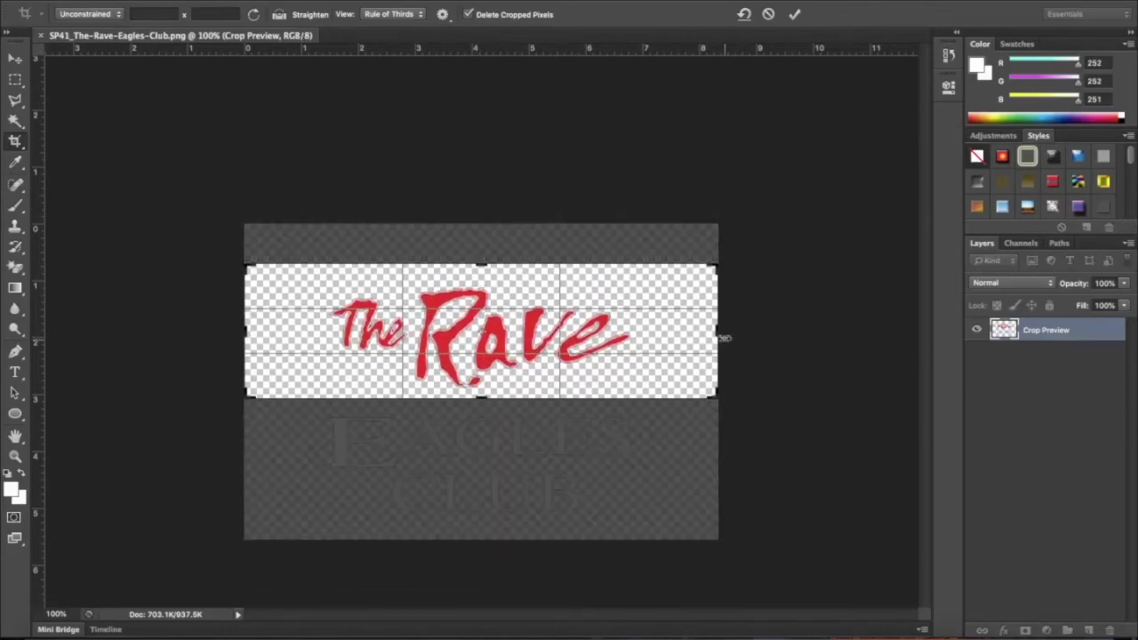
{"action": "left_click_drag", "start_coordinate": [711, 331], "coordinate": [683, 331]}
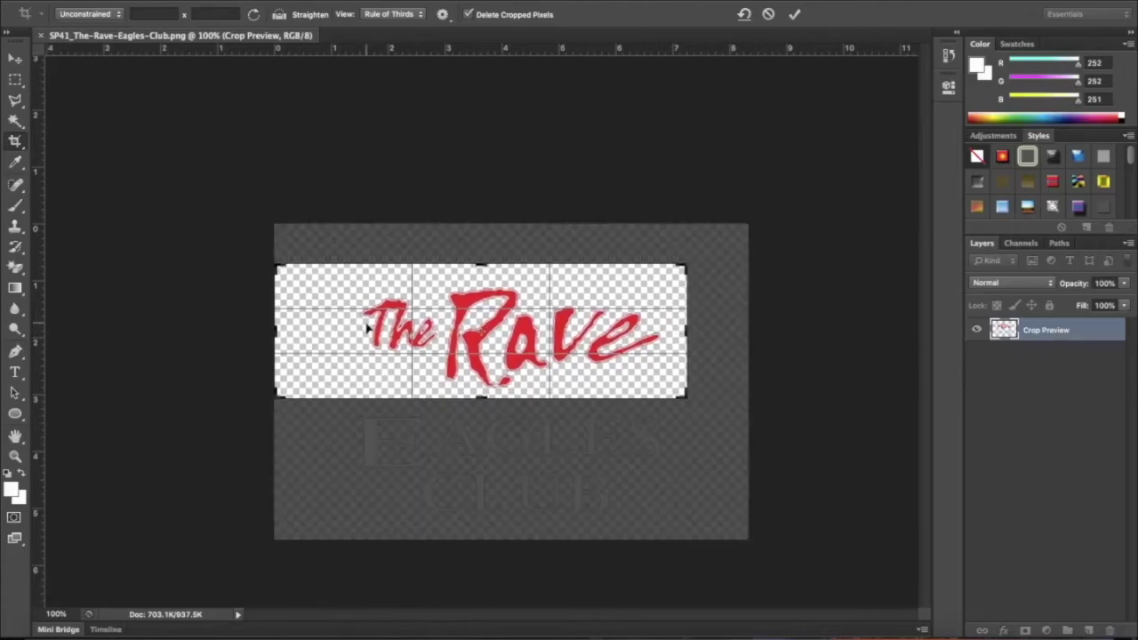
{"action": "left_click_drag", "start_coordinate": [276, 330], "coordinate": [305, 330]}
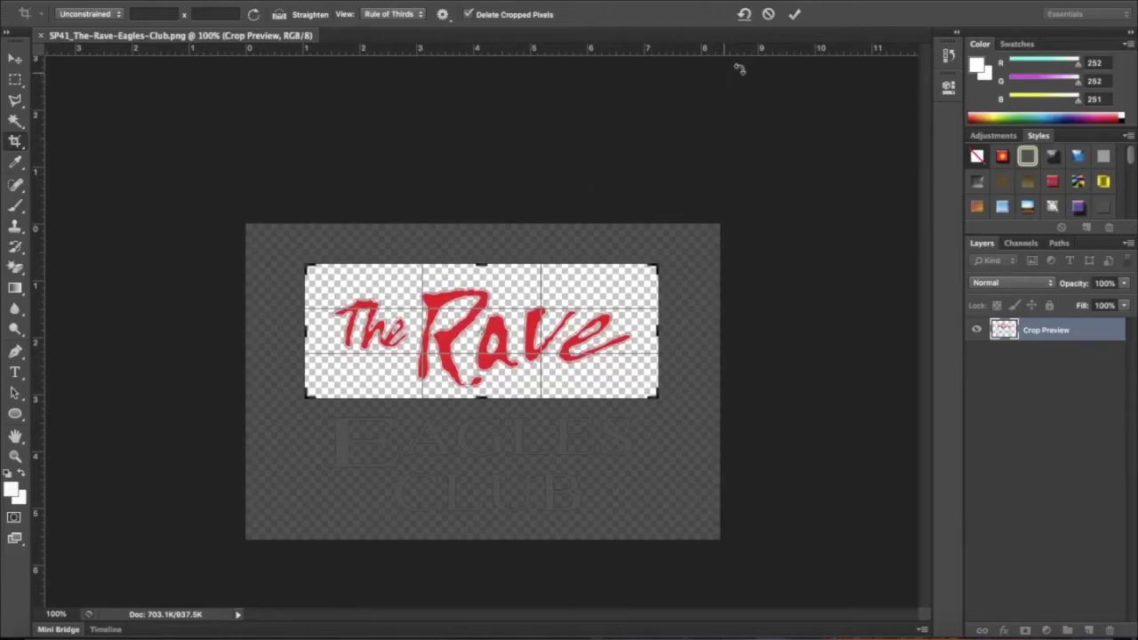
{"action": "left_click", "coordinate": [796, 22]}
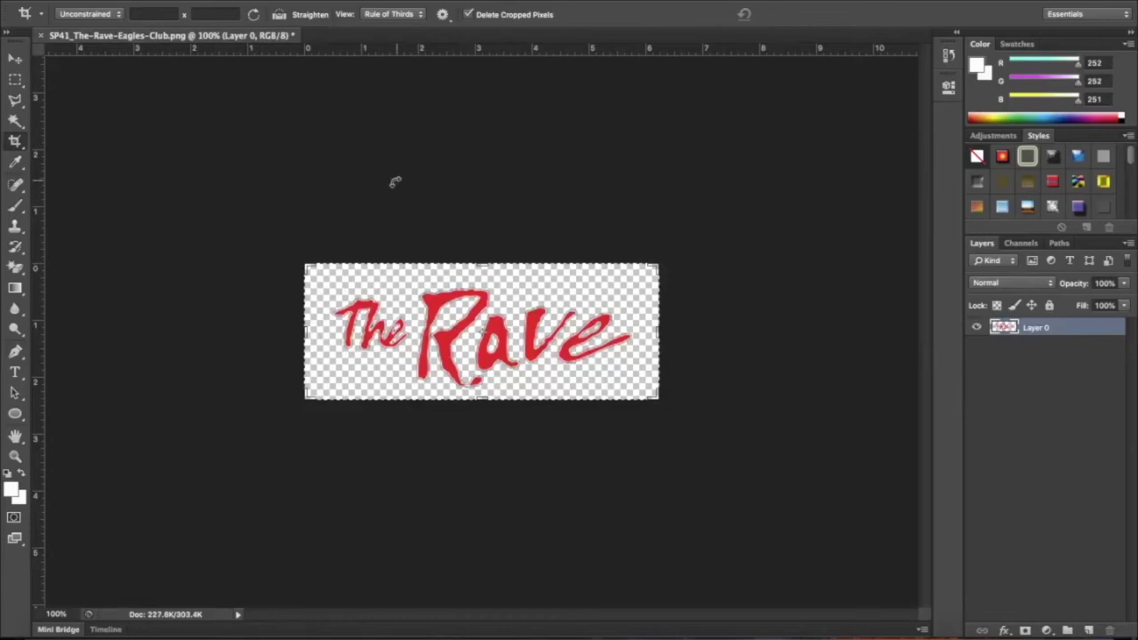
{"action": "left_click", "coordinate": [17, 59]}
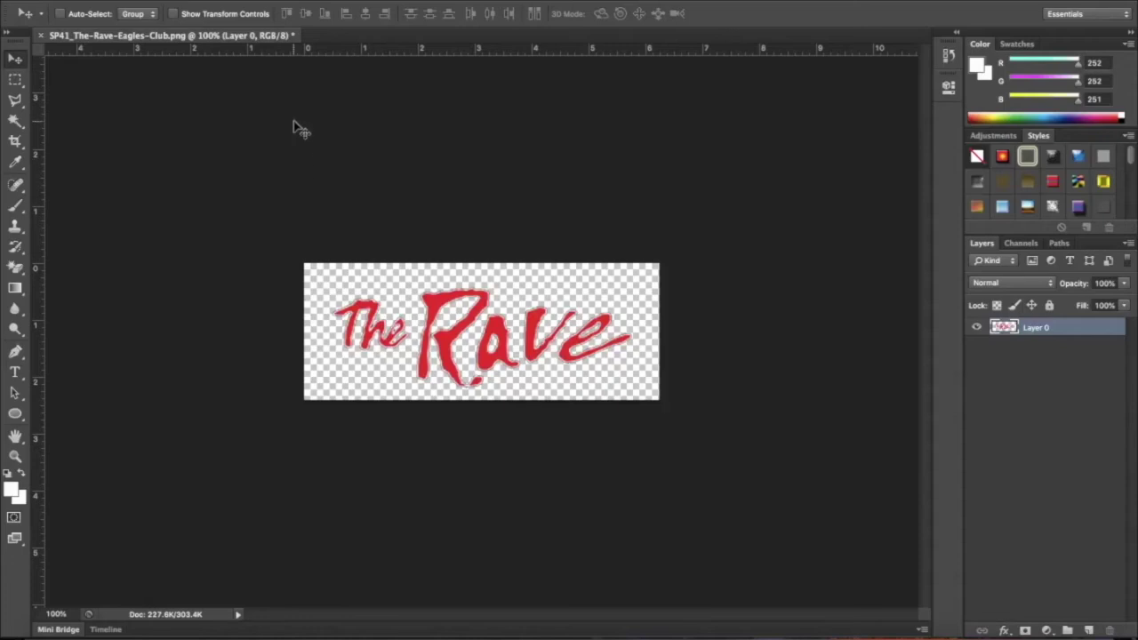
Step: Add a 1 px black outside stroke in Normal mode at 100% opacity to the The Rave lettering layer
{"action": "left_click", "coordinate": [243, 0]}
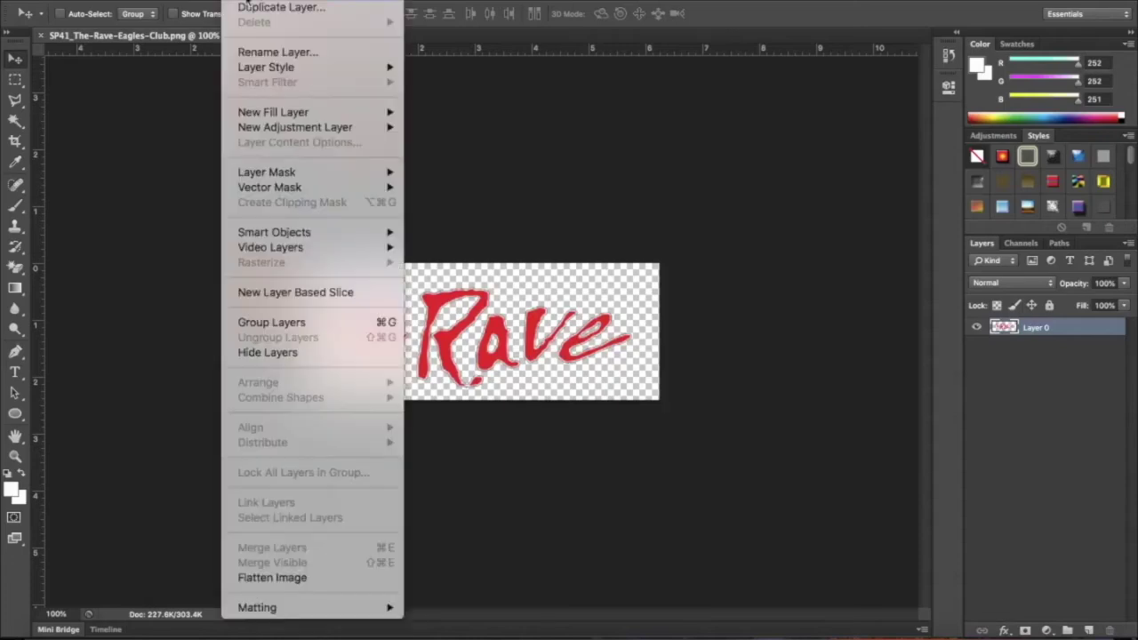
{"action": "mouse_move", "coordinate": [276, 67]}
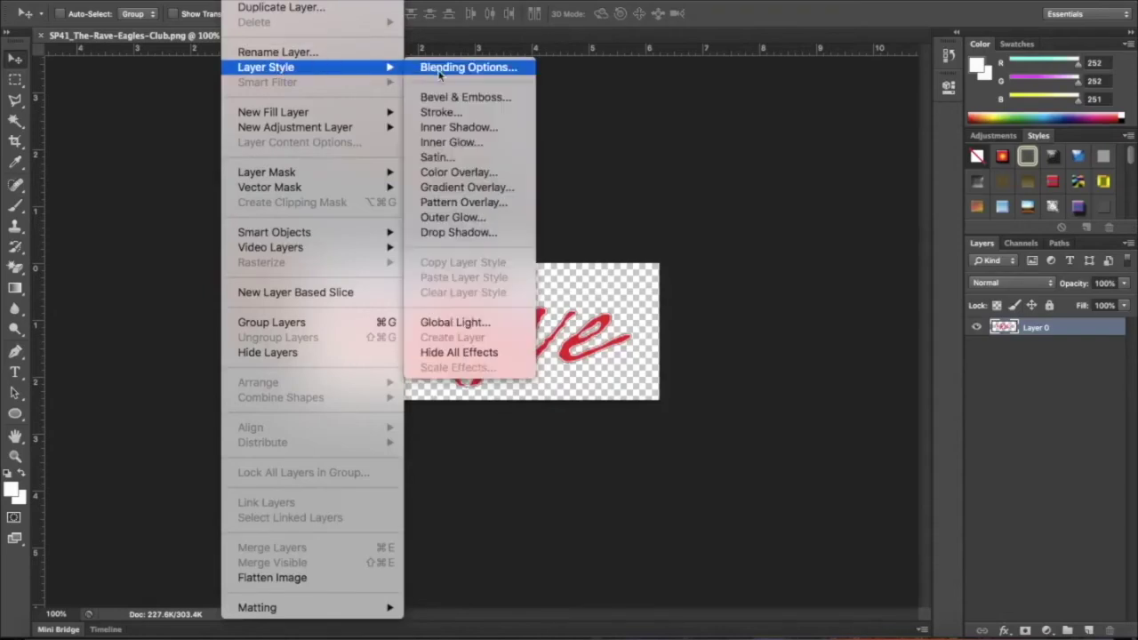
{"action": "left_click", "coordinate": [440, 114]}
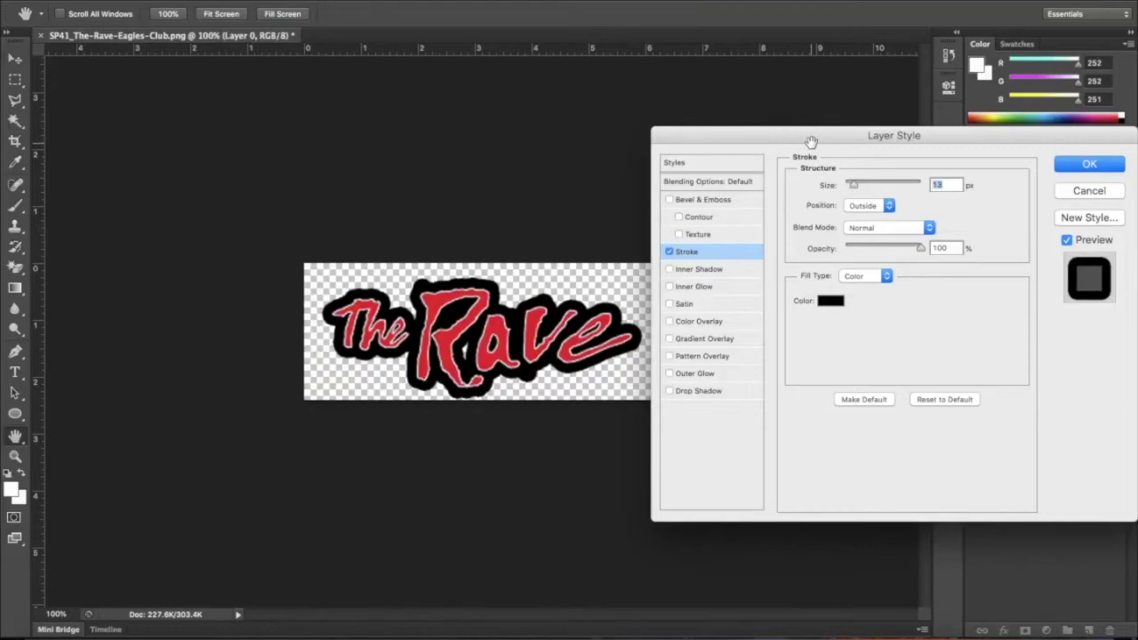
{"action": "left_click_drag", "start_coordinate": [810, 142], "coordinate": [803, 153]}
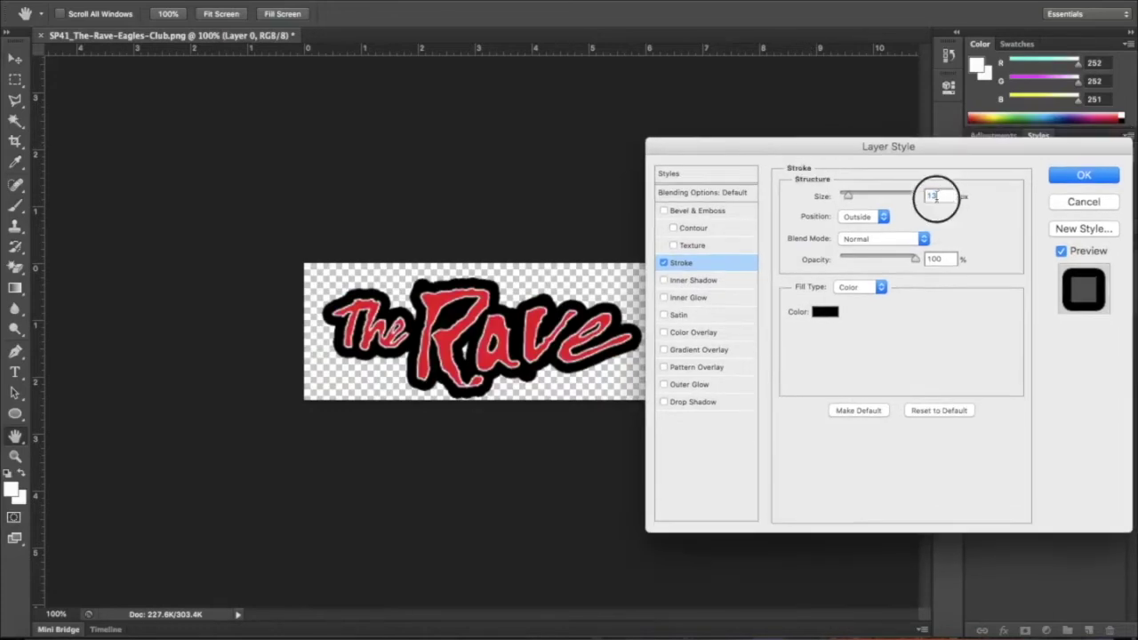
{"action": "type", "text": "1"}
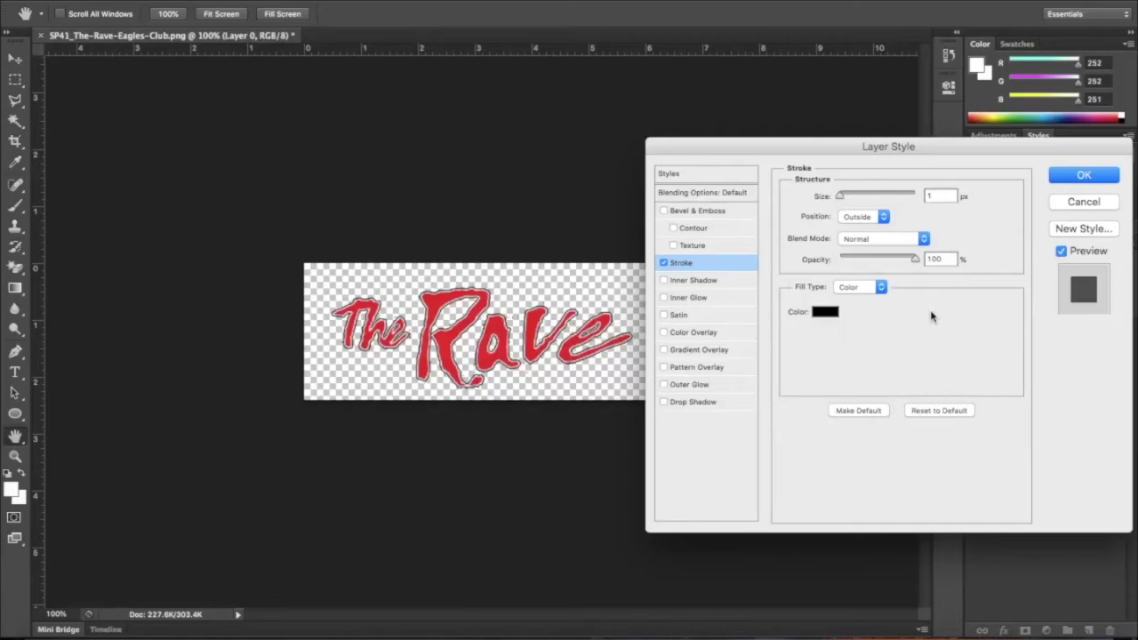
{"action": "left_click", "coordinate": [1071, 177]}
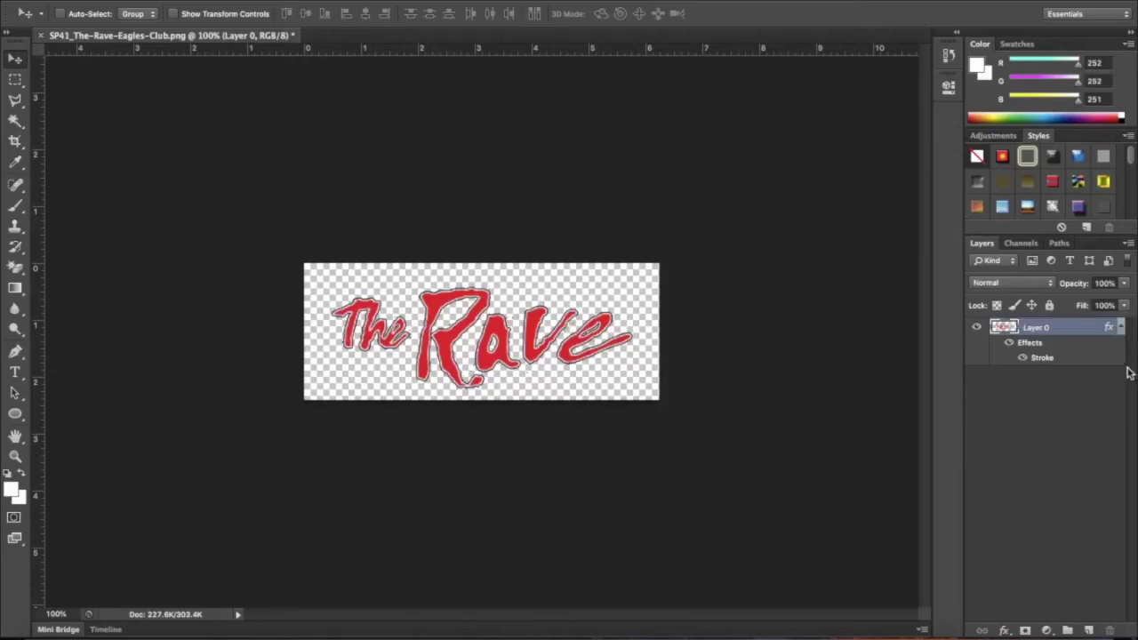
Step: Reduce the lettering layer's fill to 0% so only its stroke outline shows, and deselect the layer
{"action": "left_click", "coordinate": [1126, 306]}
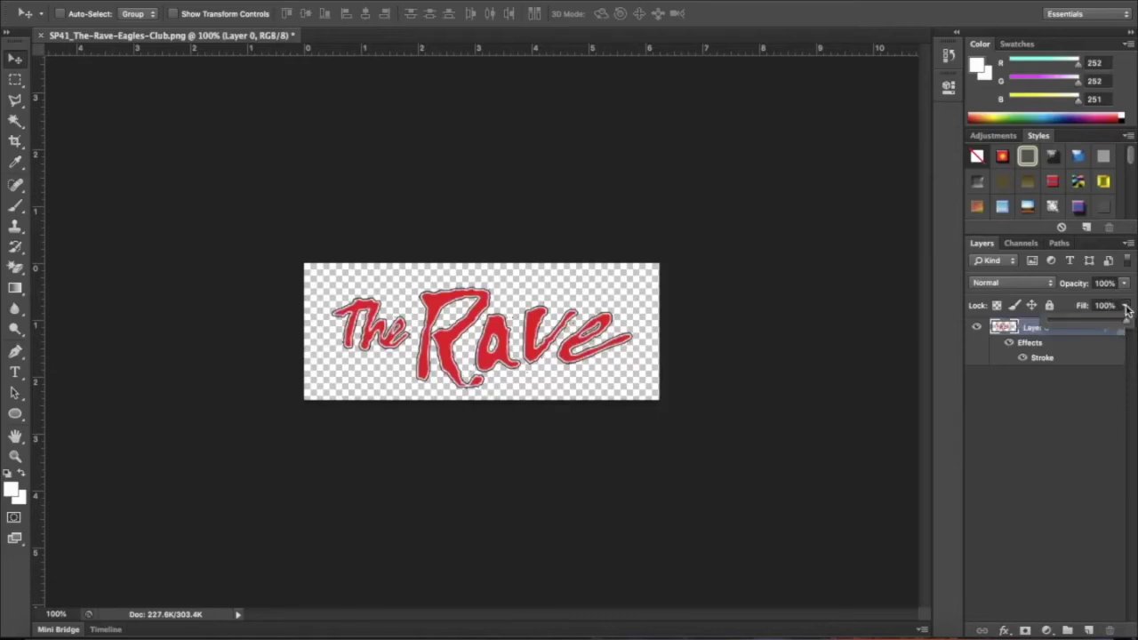
{"action": "left_click_drag", "start_coordinate": [1125, 325], "coordinate": [1045, 327]}
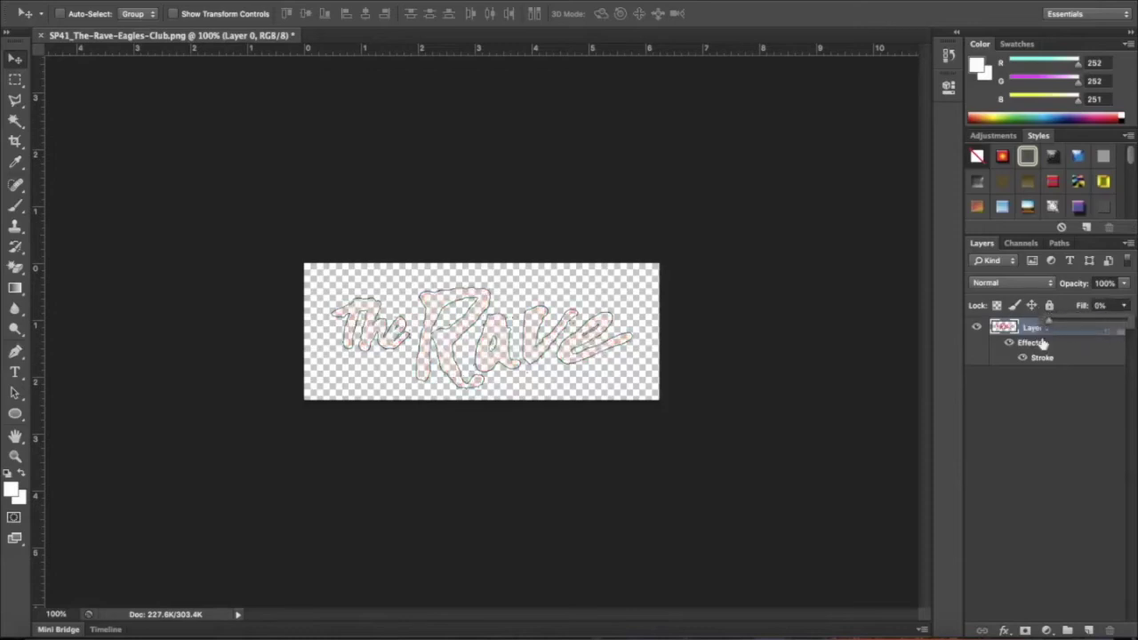
{"action": "left_click_drag", "start_coordinate": [1051, 325], "coordinate": [1089, 326]}
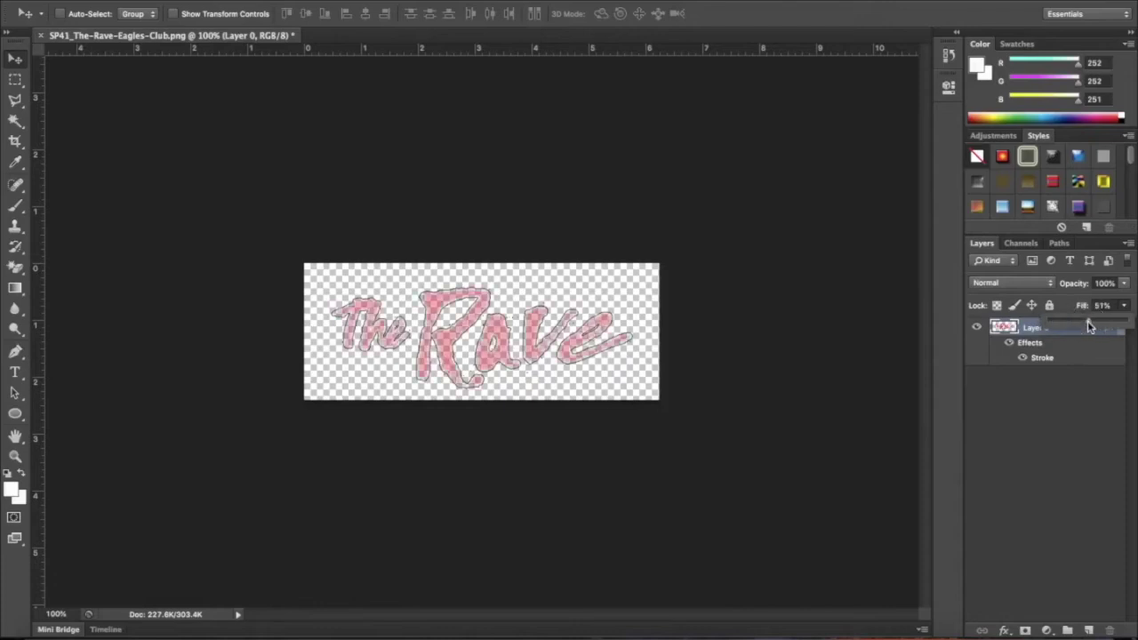
{"action": "left_click", "coordinate": [1088, 325]}
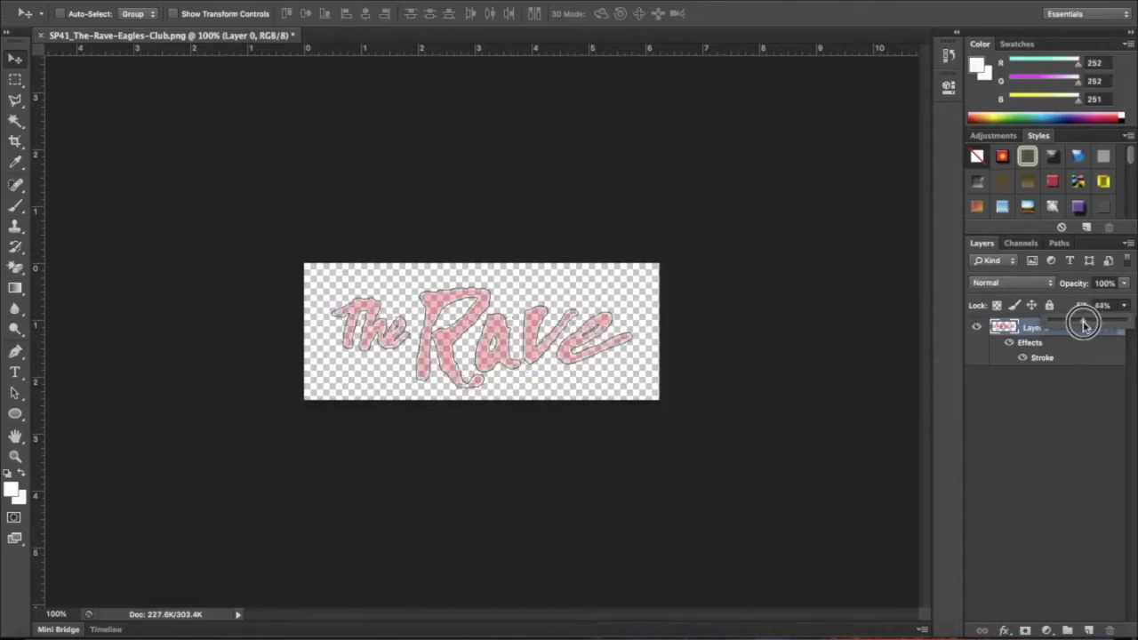
{"action": "left_click_drag", "start_coordinate": [1088, 326], "coordinate": [1046, 328]}
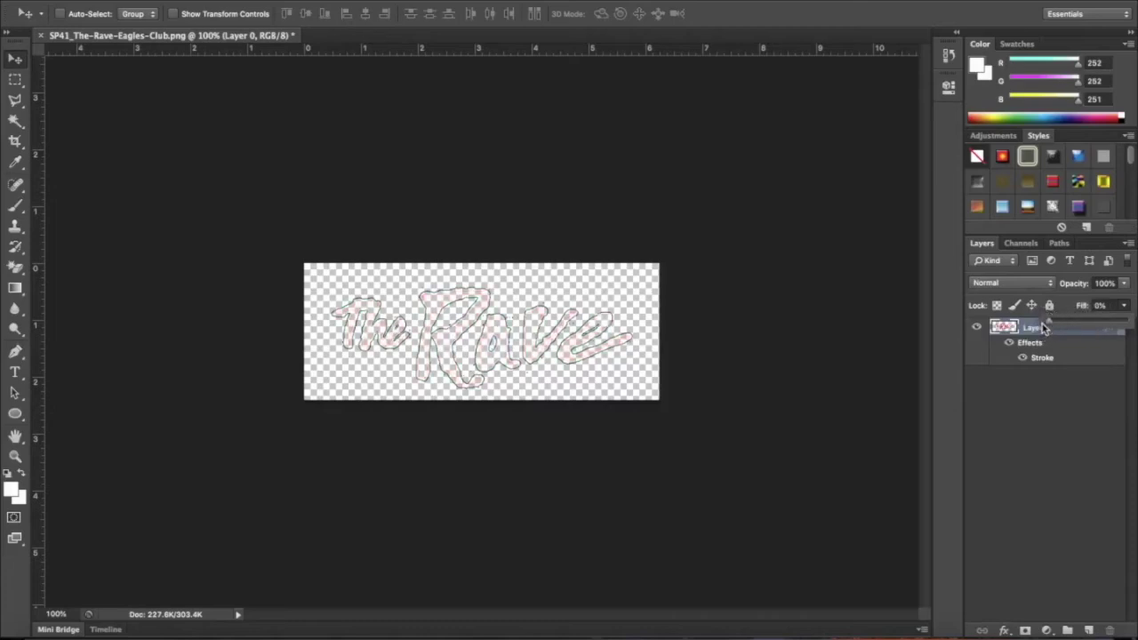
{"action": "left_click", "coordinate": [1052, 397]}
{"action": "left_click", "coordinate": [1052, 398]}
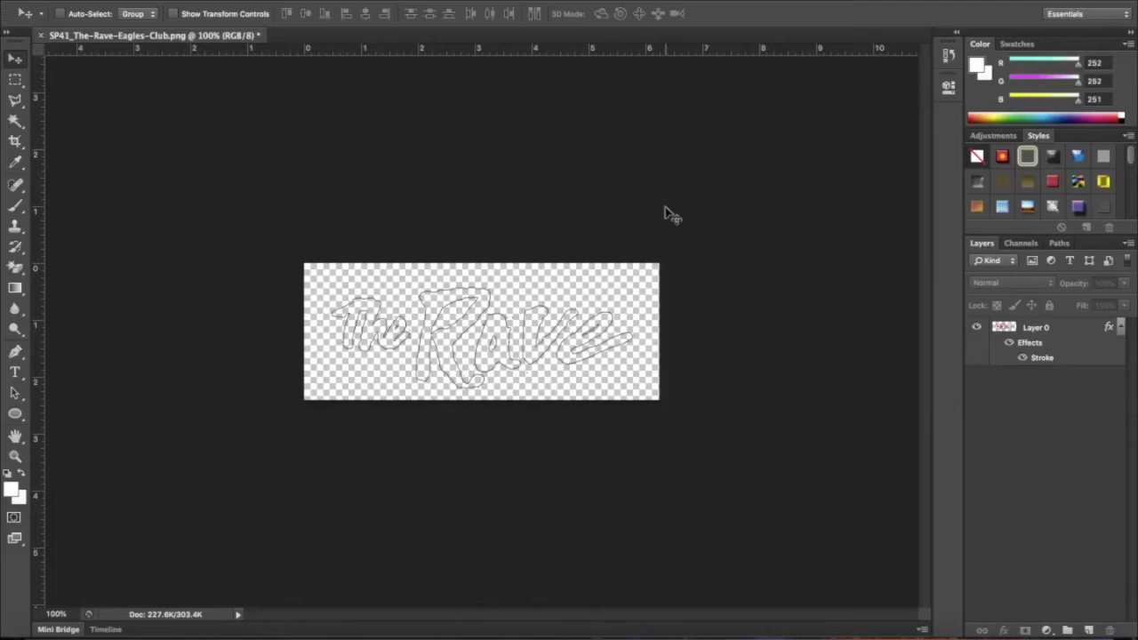
Step: Add a black Multiply drop shadow to the lettering with 75% opacity, 30° angle, 2 px distance and 2 px size
{"action": "double_click", "coordinate": [1038, 345]}
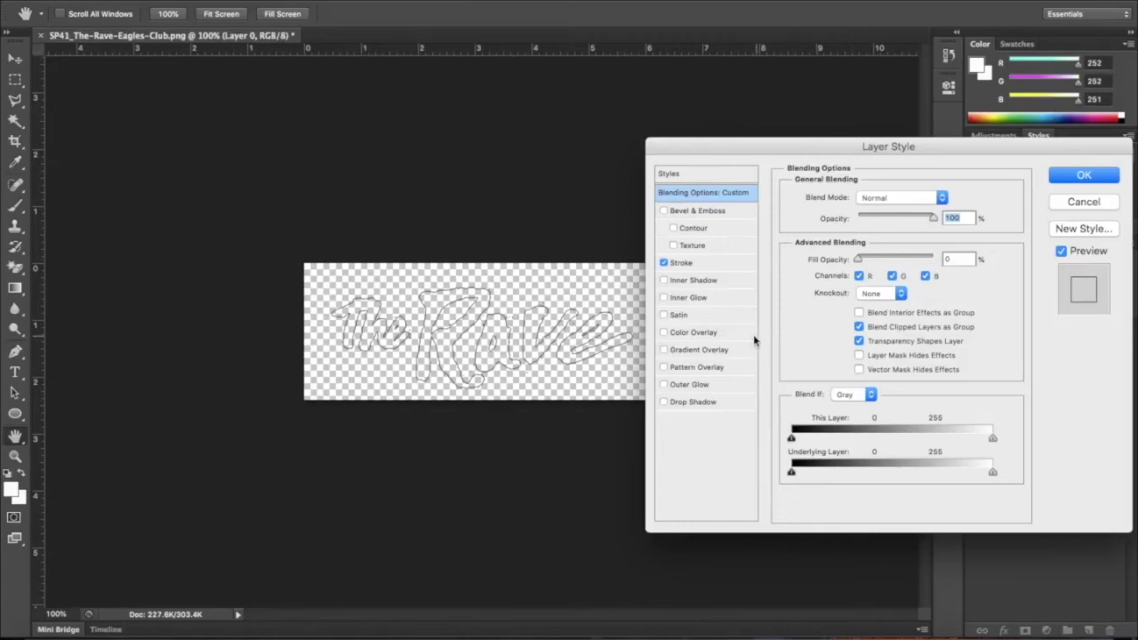
{"action": "left_click", "coordinate": [679, 405]}
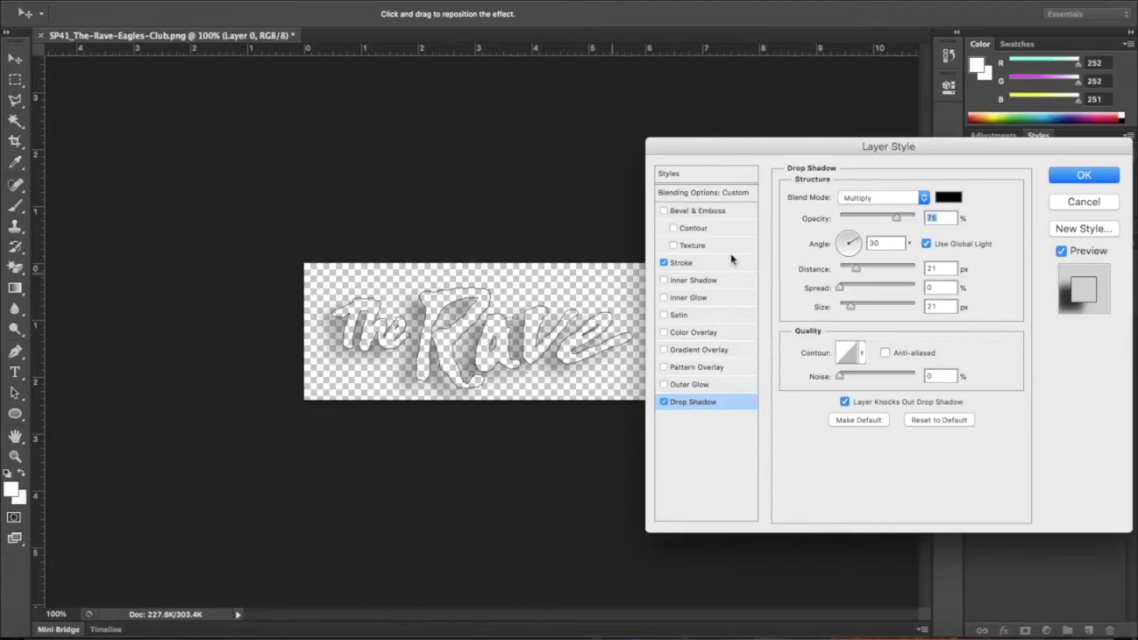
{"action": "left_click_drag", "start_coordinate": [950, 269], "coordinate": [900, 280]}
{"action": "type", "text": "2"}
{"action": "key", "text": "Tab"}
{"action": "key", "text": "Tab"}
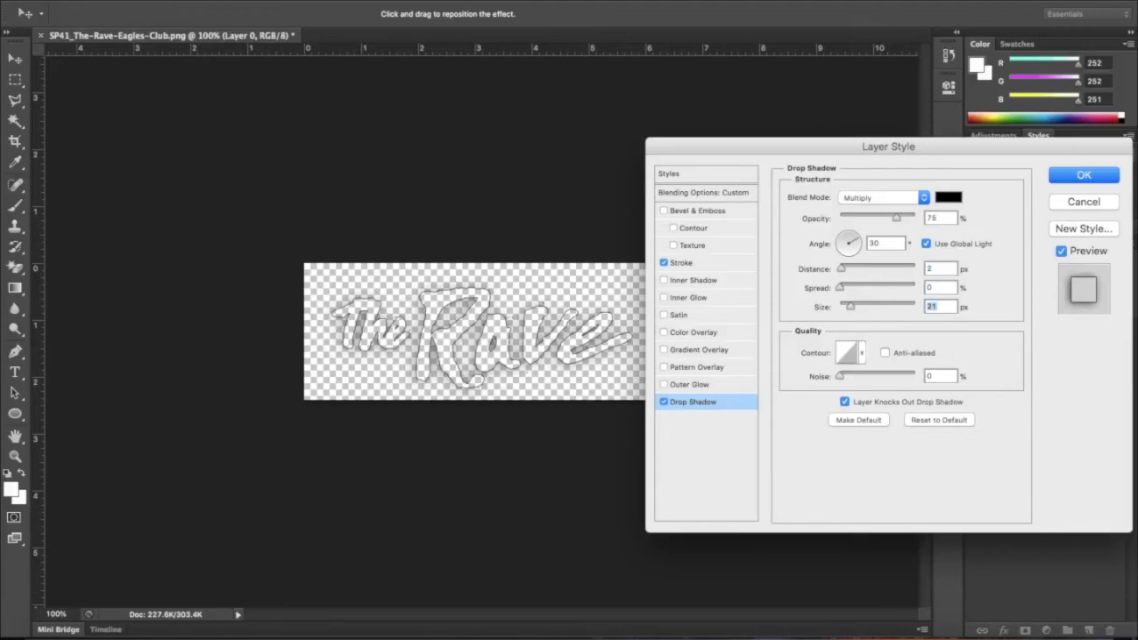
{"action": "type", "text": "2"}
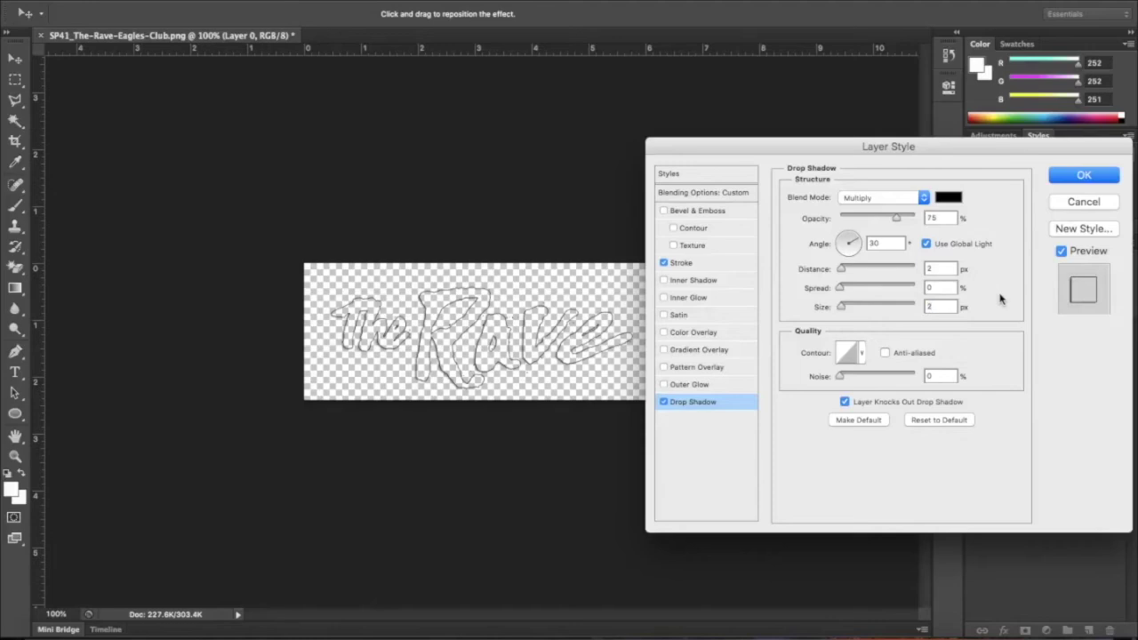
{"action": "left_click", "coordinate": [1078, 176]}
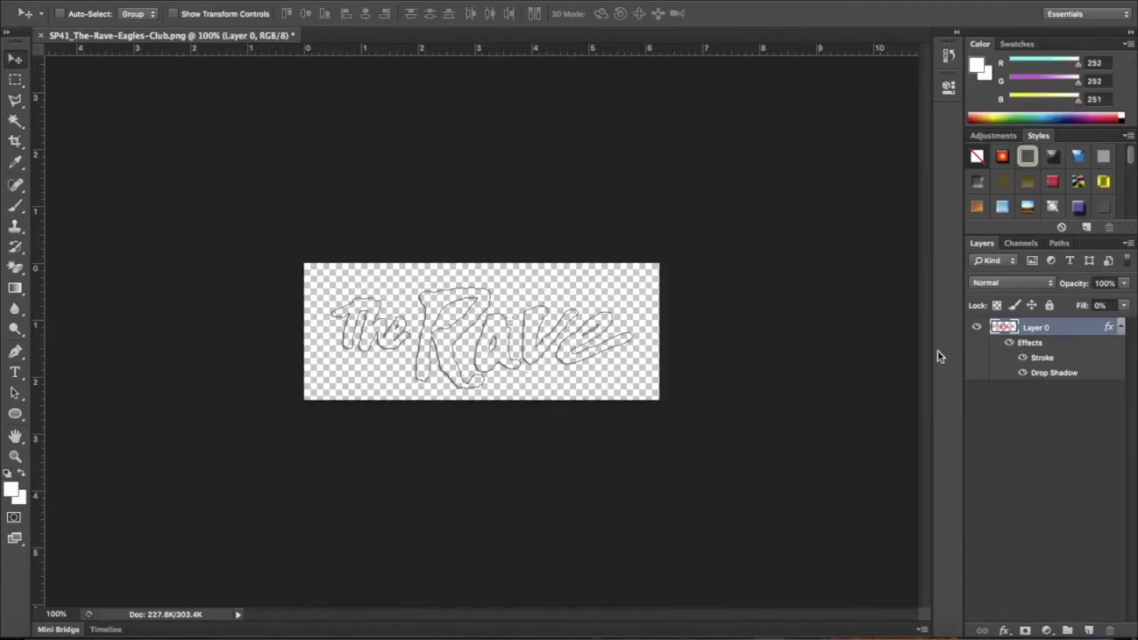
Step: Hide the lettering's stroke effect, put a white solid color fill layer beneath the lettering to preview it, and hide that fill layer
{"action": "left_click", "coordinate": [1022, 359]}
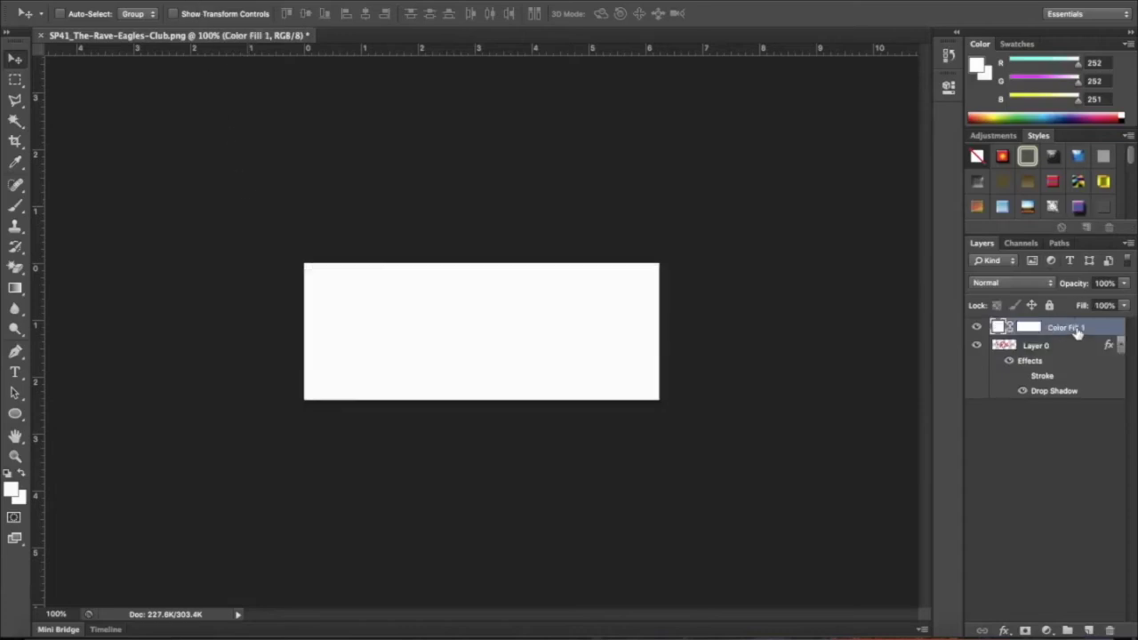
{"action": "left_click_drag", "start_coordinate": [1077, 331], "coordinate": [1077, 405]}
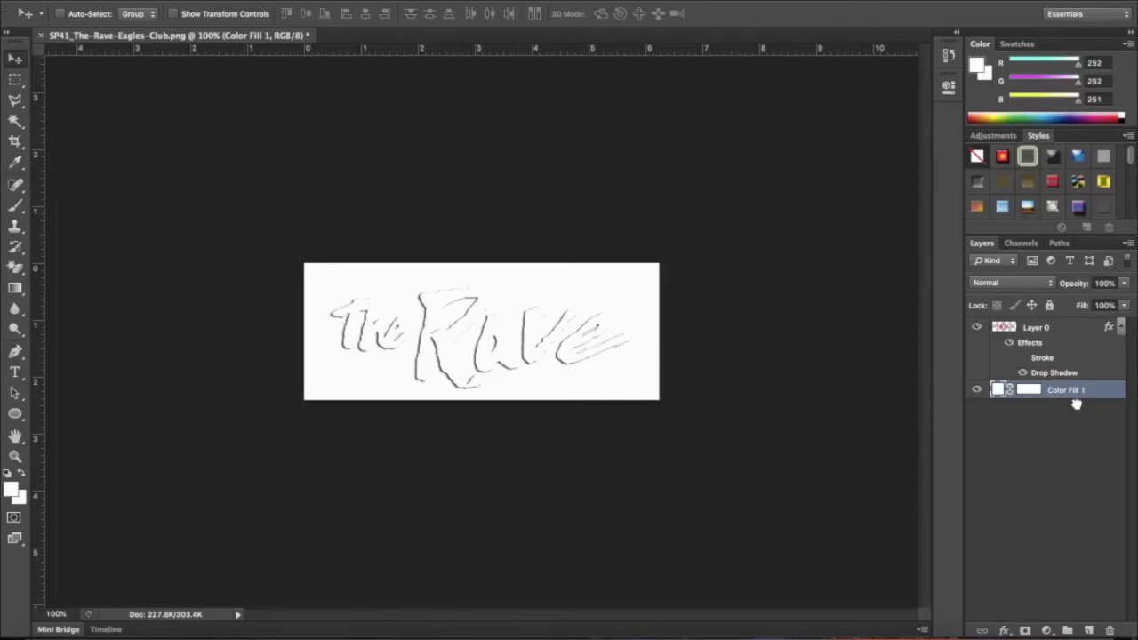
{"action": "left_click", "coordinate": [977, 391]}
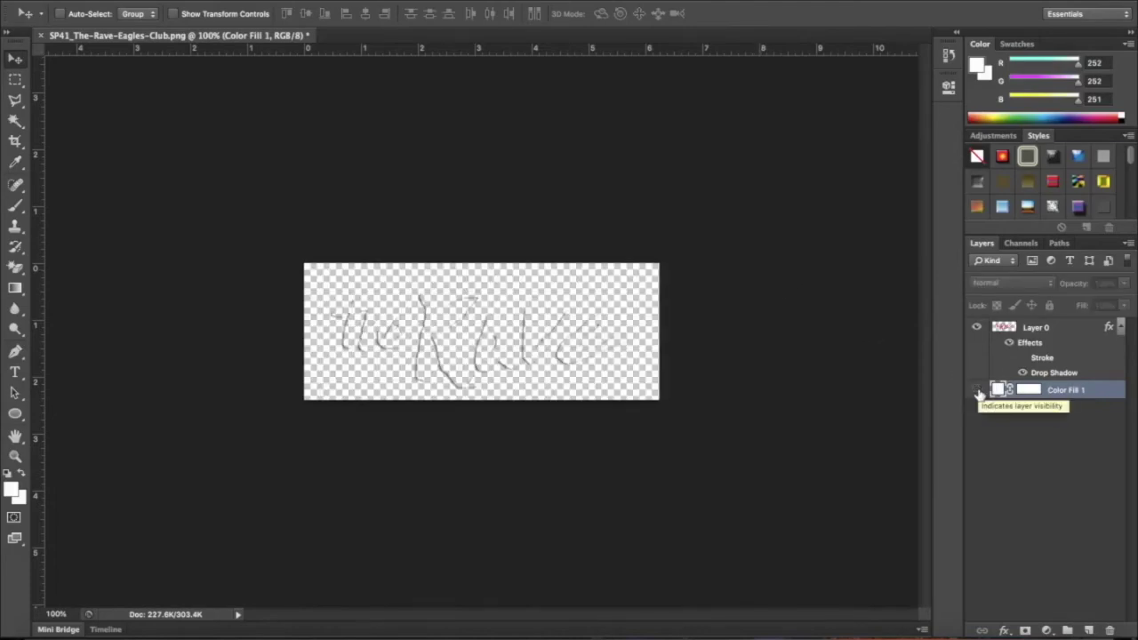
Step: Export the transparent lettering for web as a PNG-24 named RaveClear.png in the 2018PS folder
{"action": "left_click", "coordinate": [142, 0]}
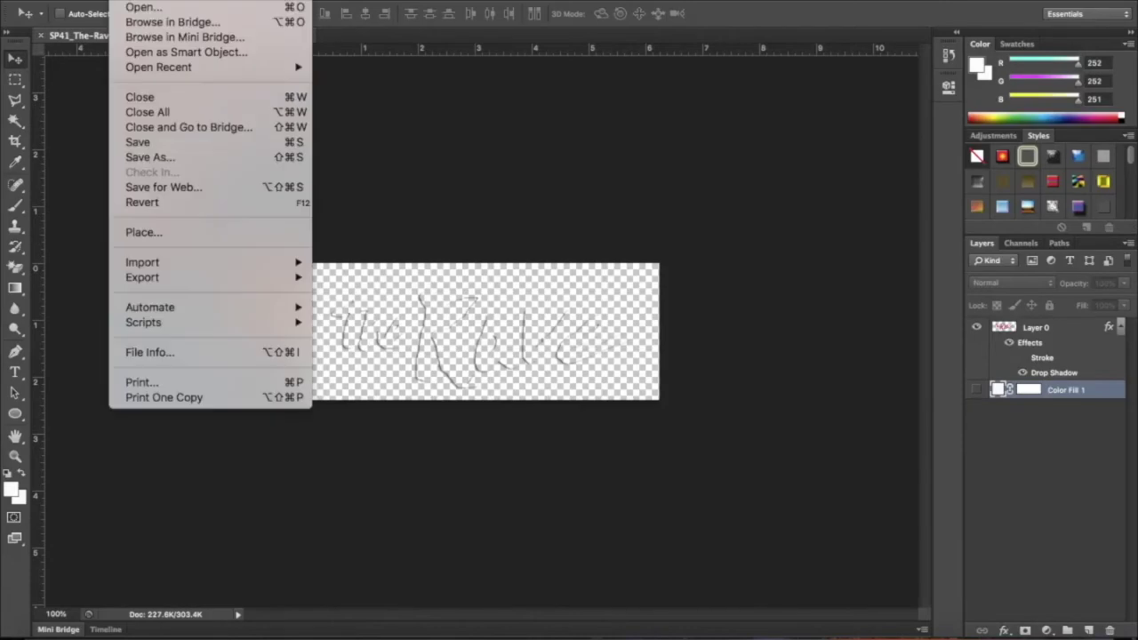
{"action": "left_click", "coordinate": [160, 187]}
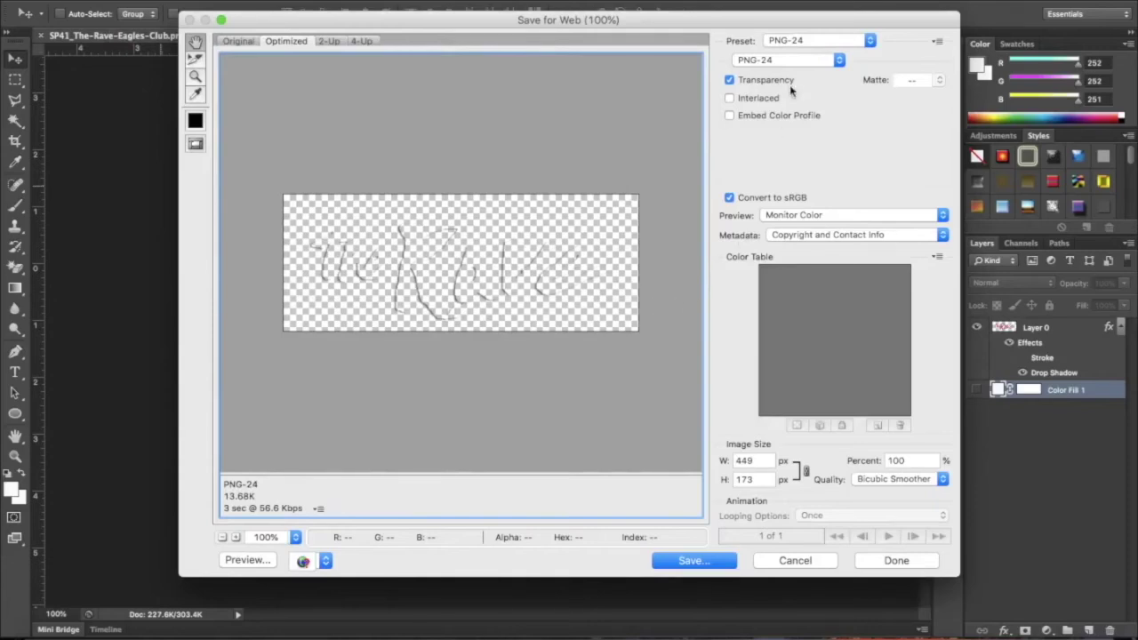
{"action": "left_click", "coordinate": [702, 560]}
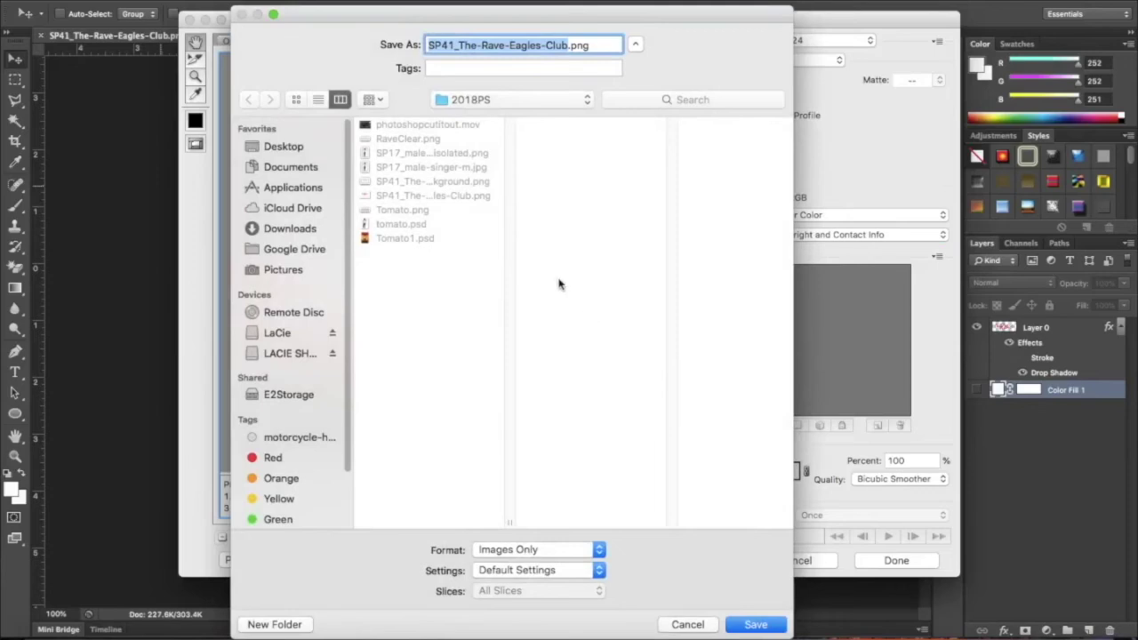
{"action": "left_click", "coordinate": [411, 140]}
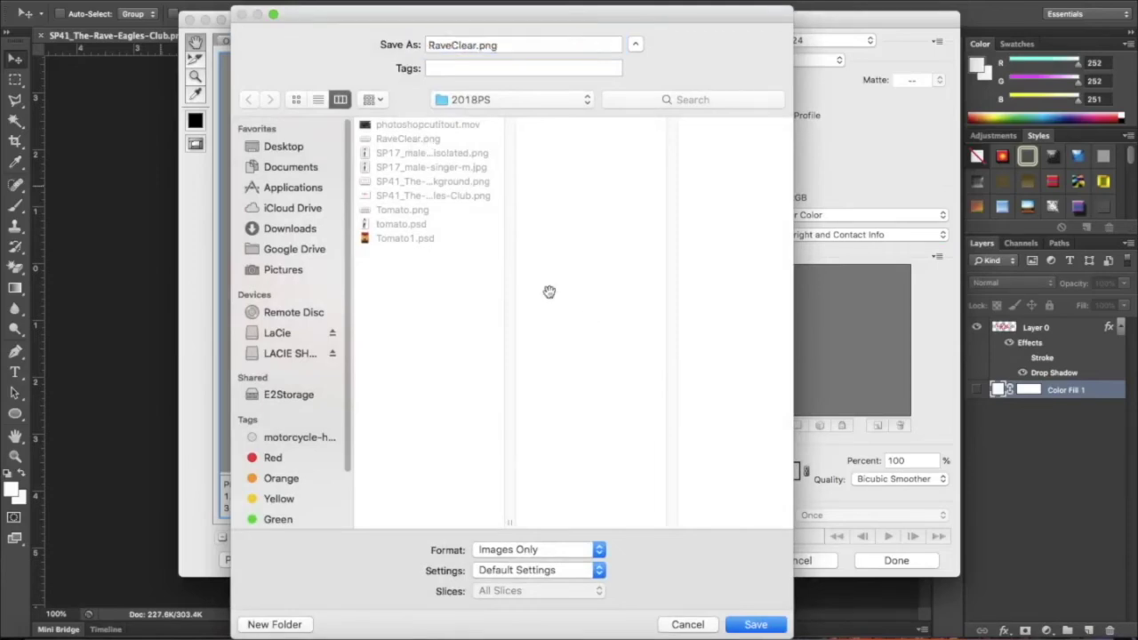
{"action": "left_click", "coordinate": [754, 613]}
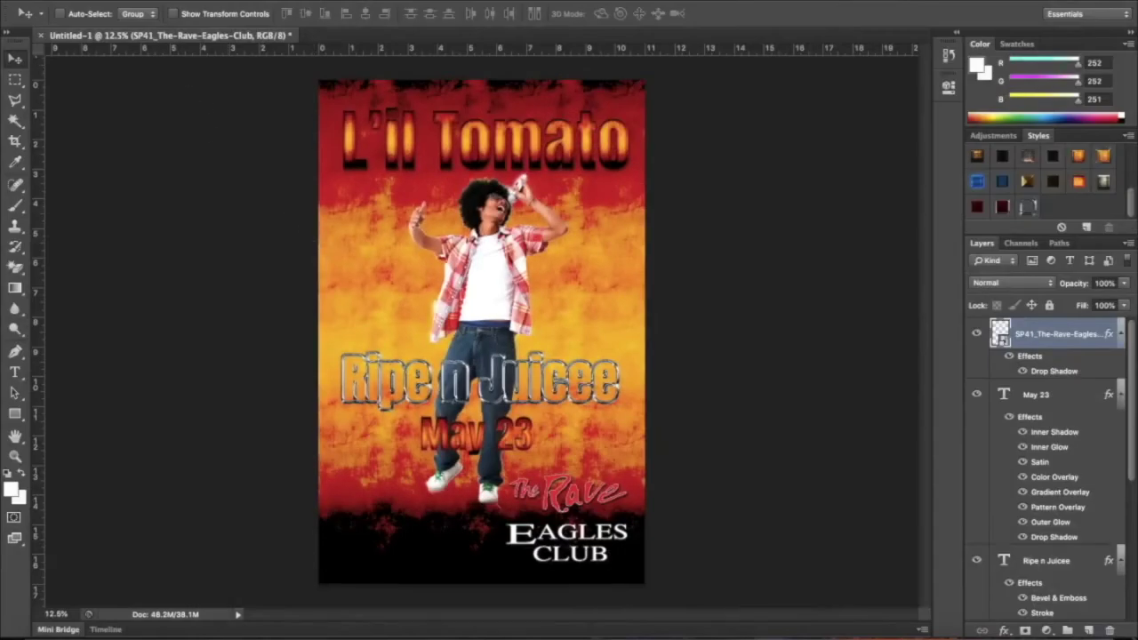
Step: Place RaveClear.png from the 2018PS folder into the concert poster
{"action": "left_click", "coordinate": [128, 0]}
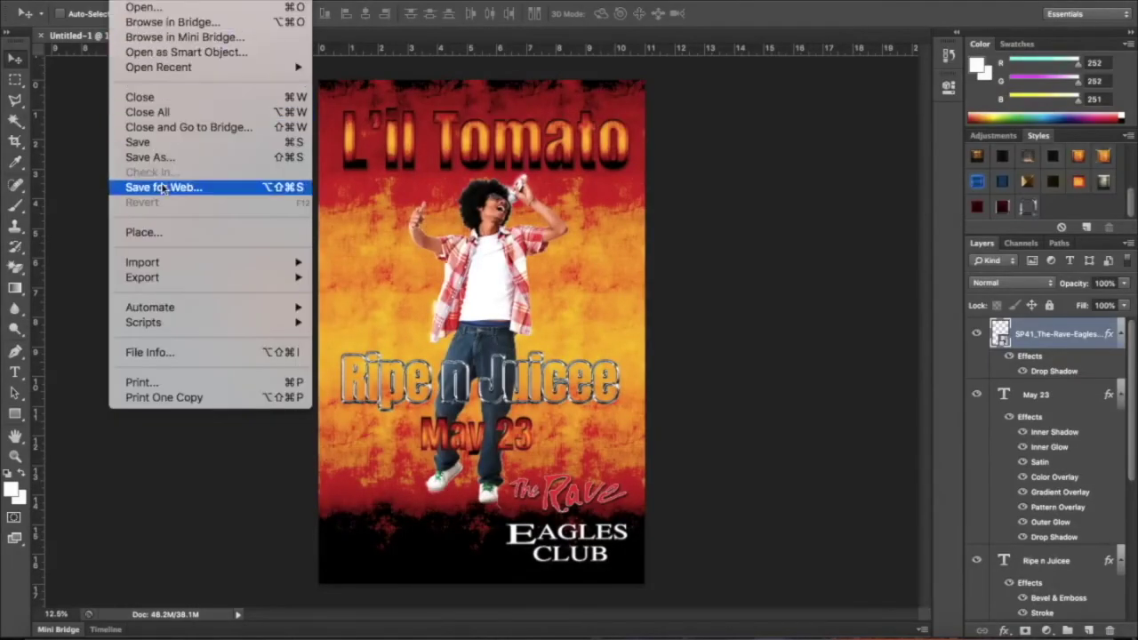
{"action": "left_click", "coordinate": [154, 238]}
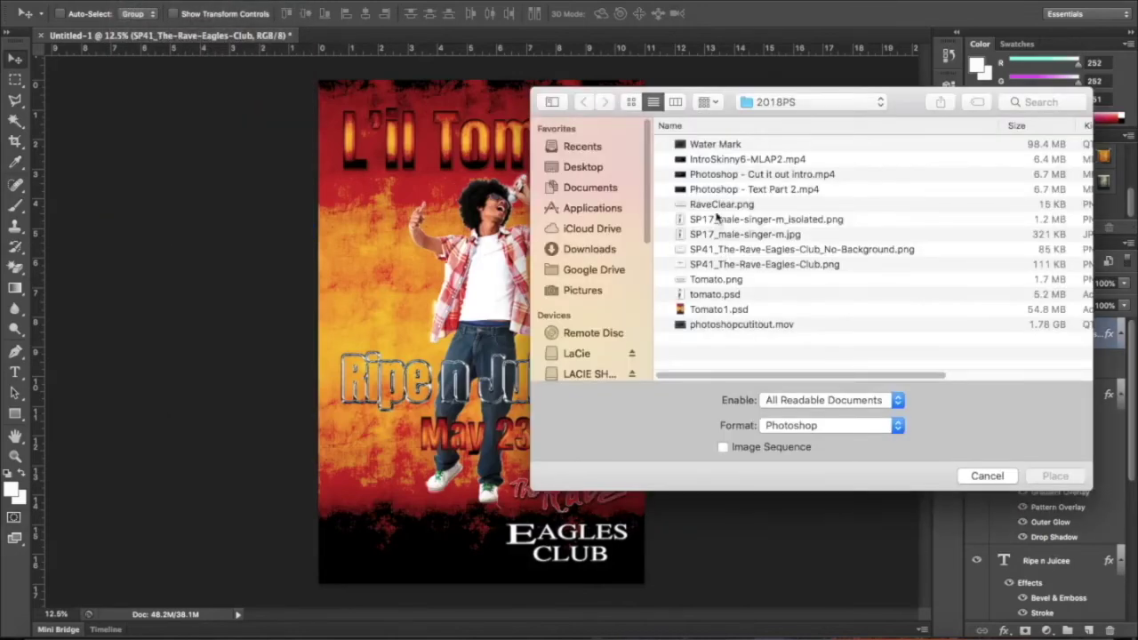
{"action": "left_click", "coordinate": [717, 206]}
{"action": "left_click", "coordinate": [1056, 475]}
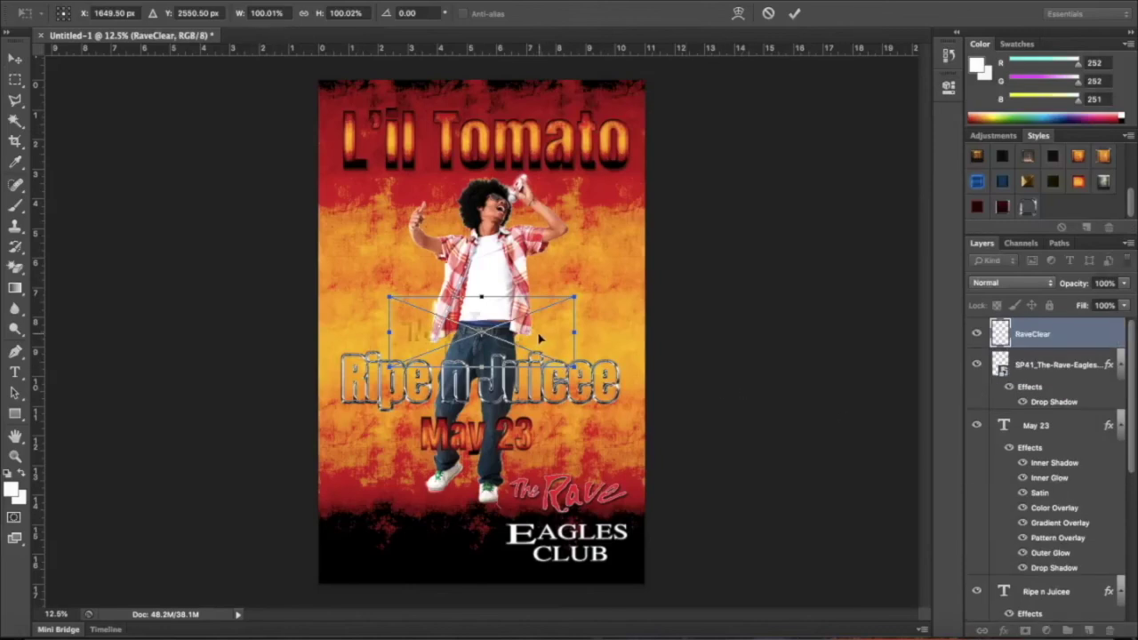
Step: Enlarge the placed RaveClear lettering to about 157%, nudge it across the singer's torso above Ripe n Juicee, and commit the placement
{"action": "left_click_drag", "start_coordinate": [538, 336], "coordinate": [482, 256]}
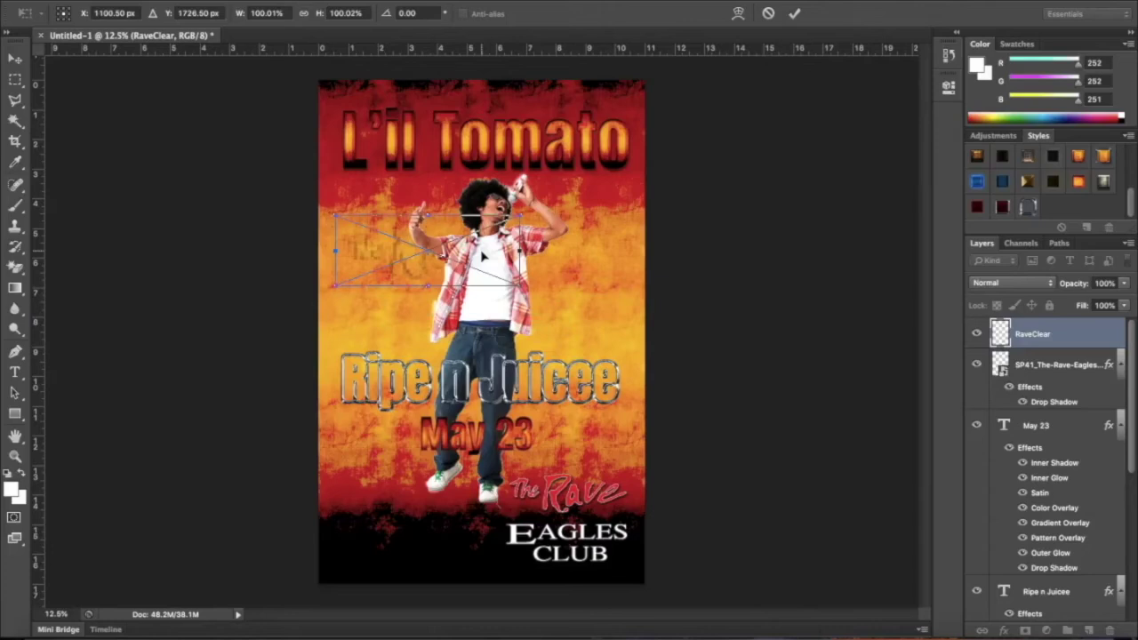
{"action": "left_click_drag", "start_coordinate": [520, 285], "coordinate": [618, 338]}
{"action": "key", "text": "Down"}
{"action": "key", "text": "Down"}
{"action": "key", "text": "Down"}
{"action": "key", "text": "Down"}
{"action": "key", "text": "Down"}
{"action": "key", "text": "Down"}
{"action": "key", "text": "Down"}
{"action": "key", "text": "Down"}
{"action": "key", "text": "Down"}
{"action": "key", "text": "Down"}
{"action": "key", "text": "Down"}
{"action": "key", "text": "Down"}
{"action": "key", "text": "Down"}
{"action": "key", "text": "Down"}
{"action": "key", "text": "Down"}
{"action": "key", "text": "Down"}
{"action": "key", "text": "Down"}
{"action": "key", "text": "Down"}
{"action": "key", "text": "Down"}
{"action": "key", "text": "Down"}
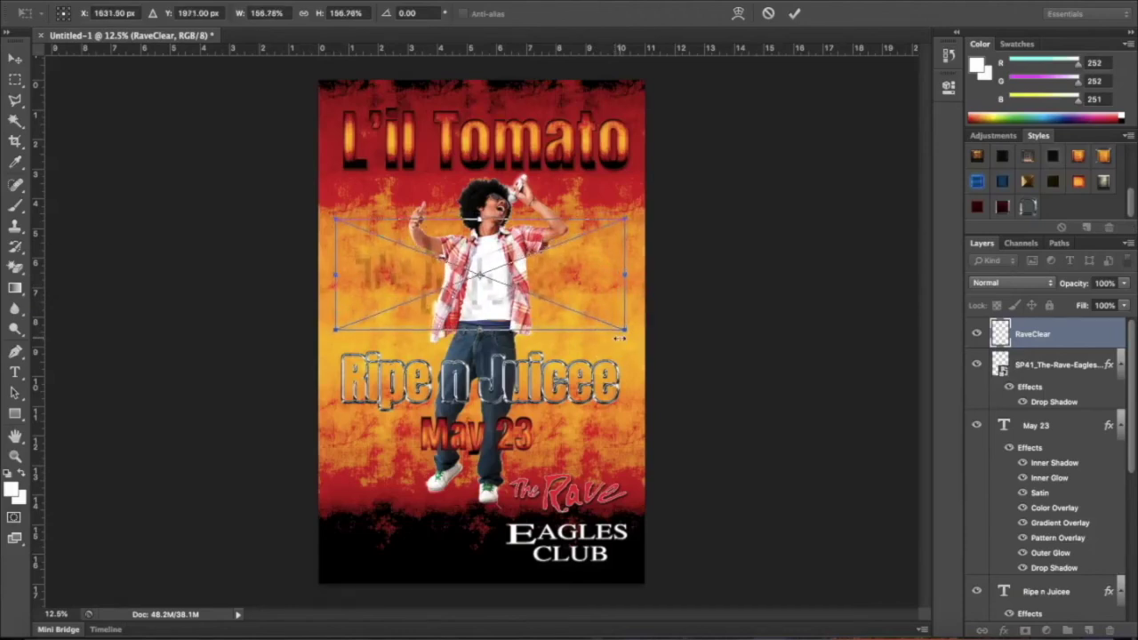
{"action": "key", "text": "Down"}
{"action": "key", "text": "Down"}
{"action": "key", "text": "Down"}
{"action": "key", "text": "Down"}
{"action": "key", "text": "Down"}
{"action": "key", "text": "Down"}
{"action": "key", "text": "Down"}
{"action": "key", "text": "Down"}
{"action": "key", "text": "Down"}
{"action": "key", "text": "Down"}
{"action": "key", "text": "Down"}
{"action": "key", "text": "Down"}
{"action": "key", "text": "Down"}
{"action": "key", "text": "Down"}
{"action": "key", "text": "Down"}
{"action": "key", "text": "Down"}
{"action": "key", "text": "Down"}
{"action": "key", "text": "Down"}
{"action": "key", "text": "Down"}
{"action": "key", "text": "Down"}
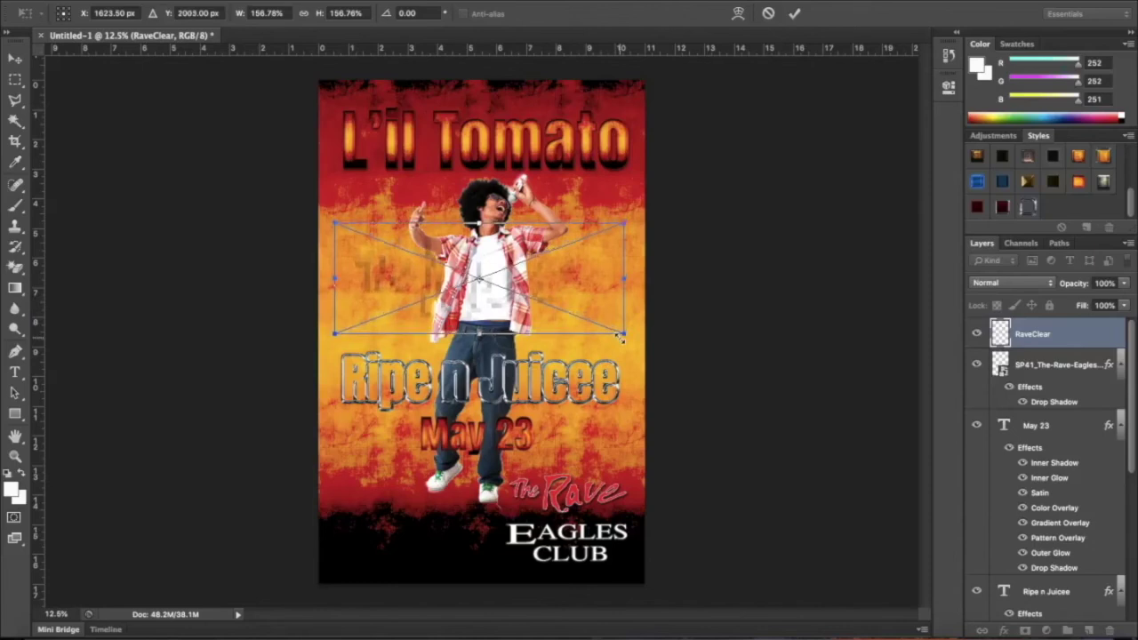
{"action": "key", "text": "Left"}
{"action": "key", "text": "Left"}
{"action": "key", "text": "Left"}
{"action": "key", "text": "Left"}
{"action": "key", "text": "Left"}
{"action": "key", "text": "Left"}
{"action": "key", "text": "Left"}
{"action": "key", "text": "Left"}
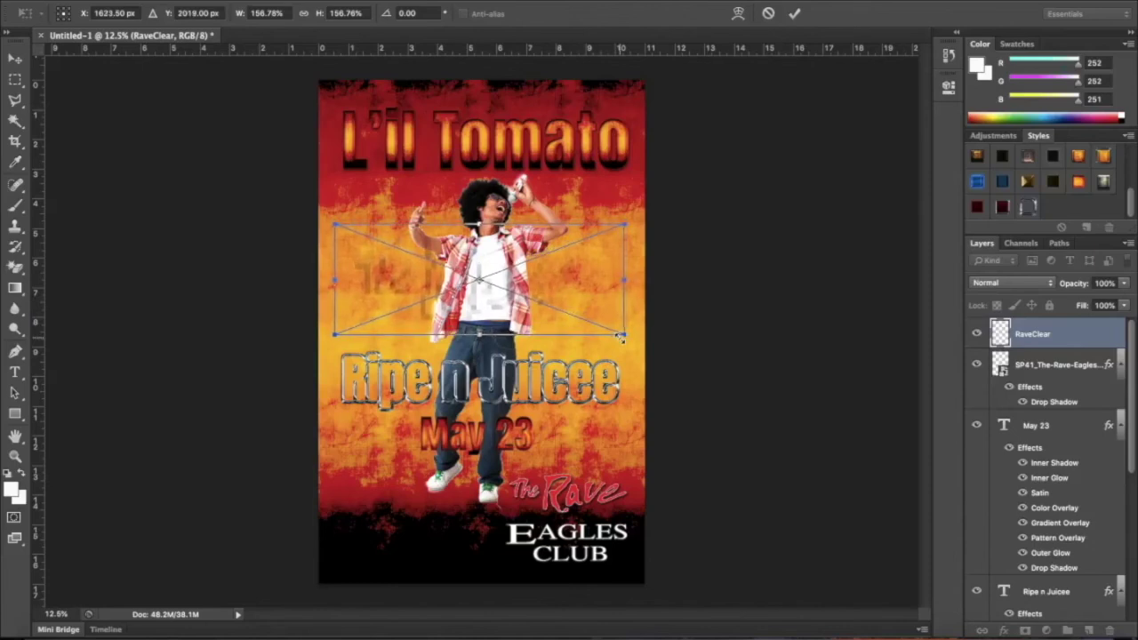
{"action": "left_click", "coordinate": [794, 12]}
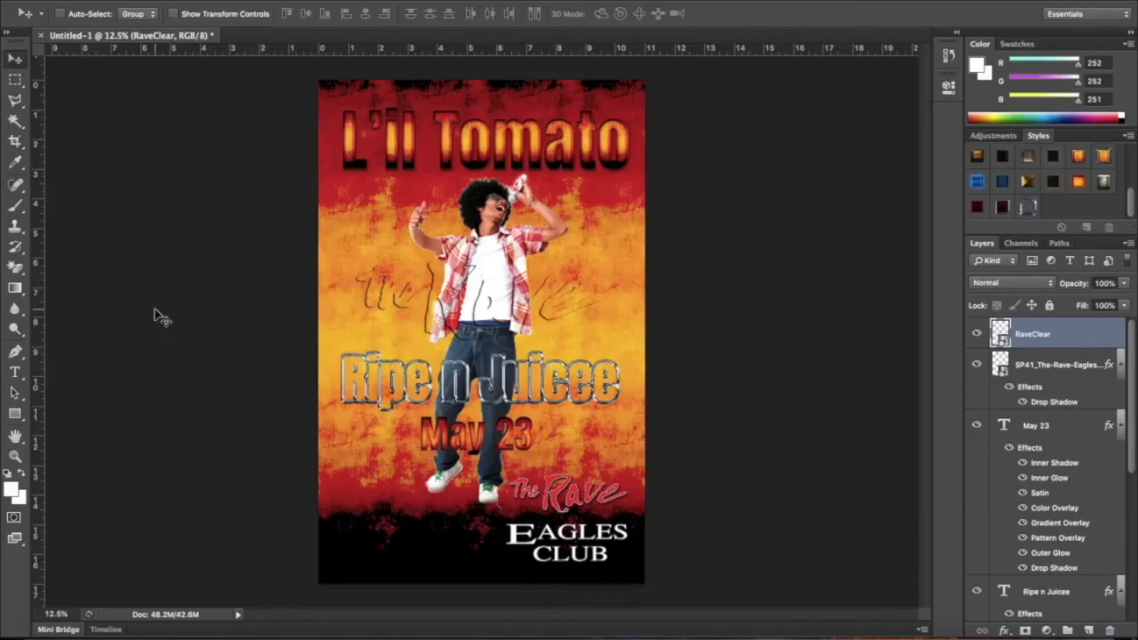
Step: Select a triangular spotlight beam with the Polygonal Lasso, from a point above the poster down to a base running from the poster's left edge to the Rave logo
{"action": "key", "text": "ctrl+minus"}
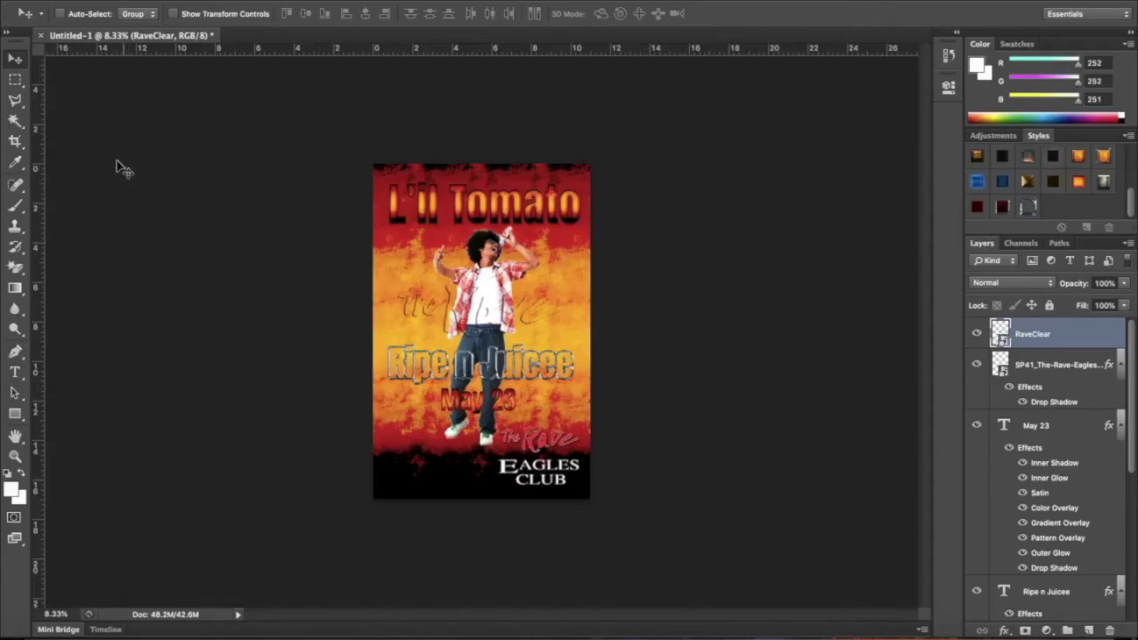
{"action": "left_click", "coordinate": [18, 100]}
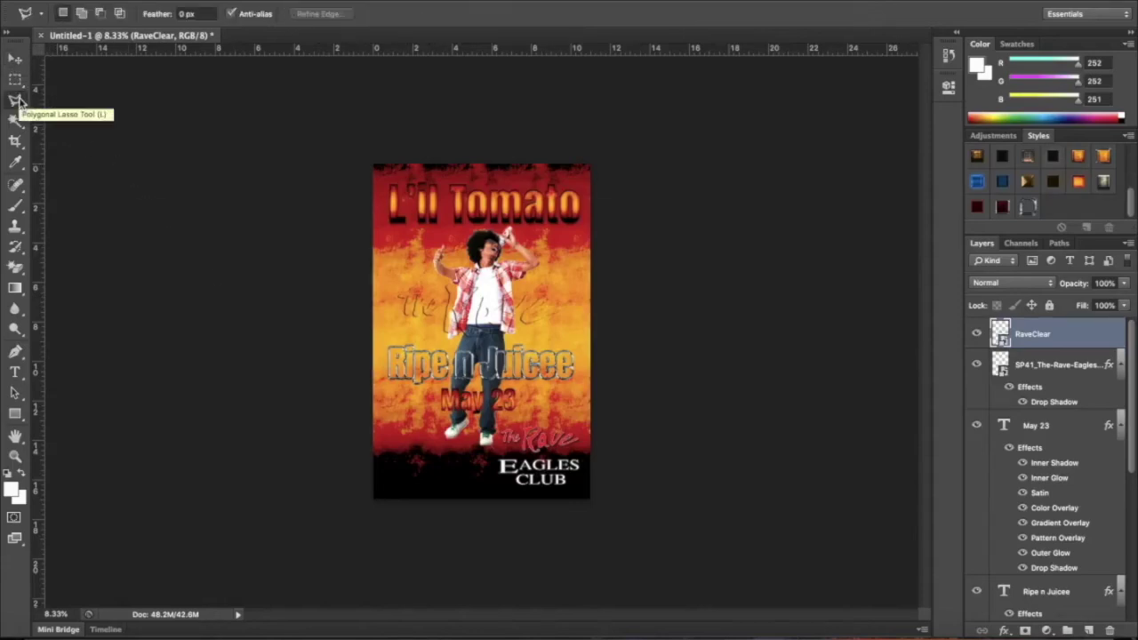
{"action": "left_click", "coordinate": [18, 100]}
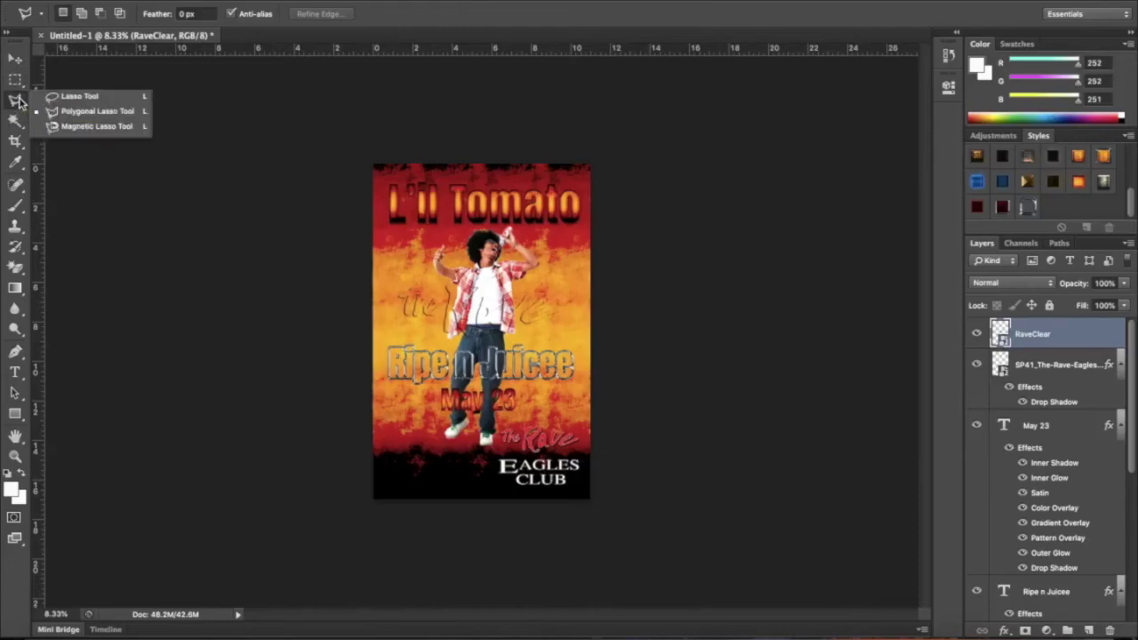
{"action": "left_click", "coordinate": [51, 97]}
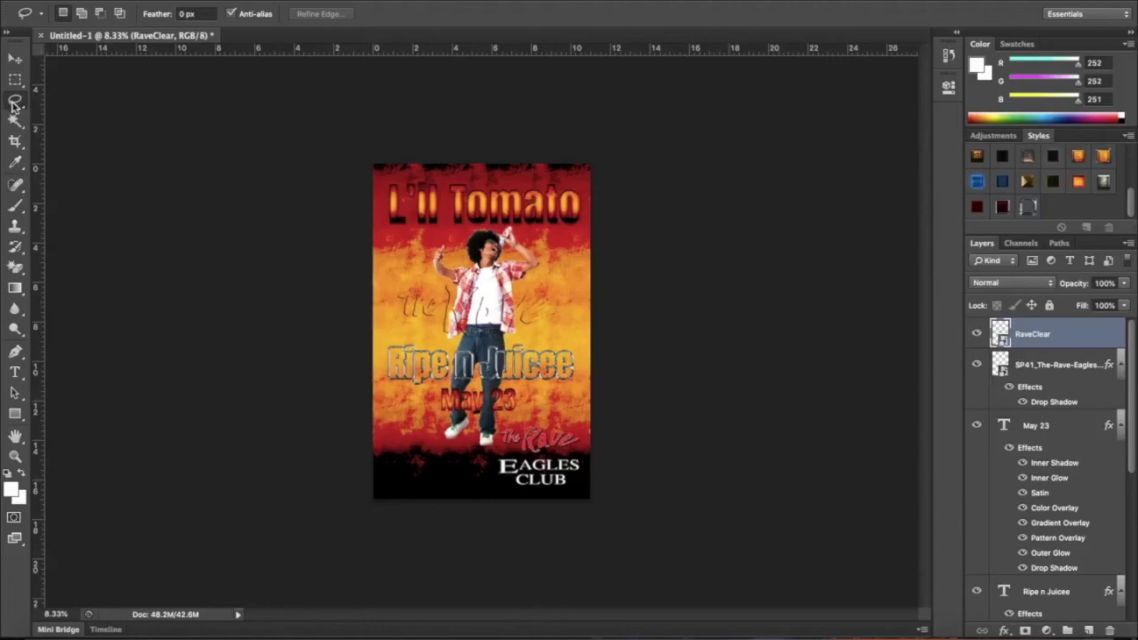
{"action": "left_click", "coordinate": [16, 100]}
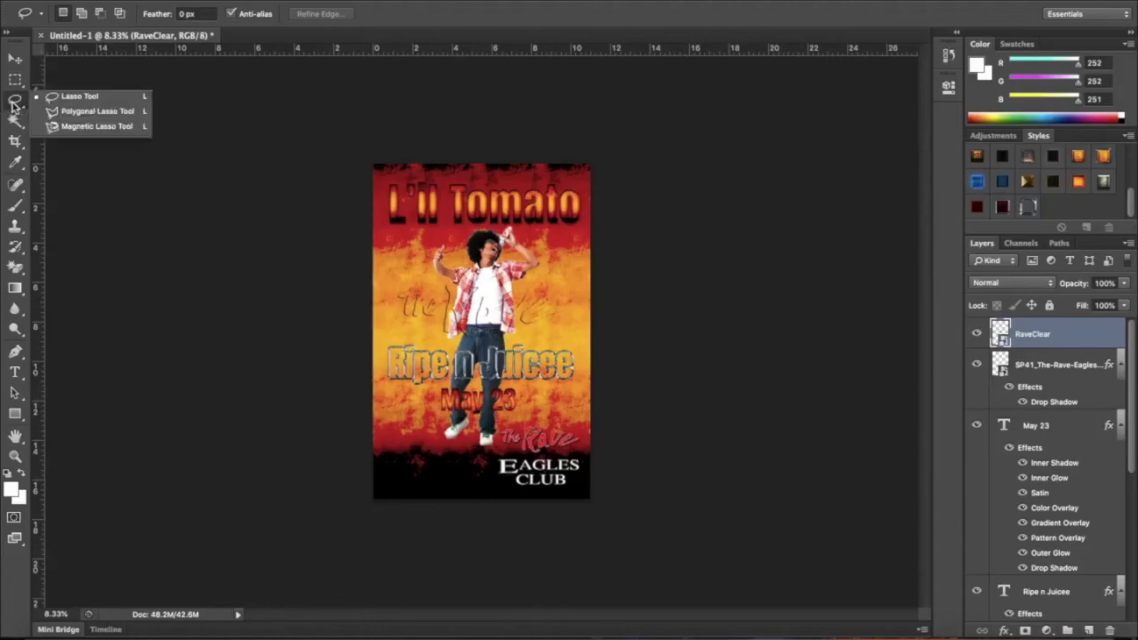
{"action": "left_click", "coordinate": [73, 112]}
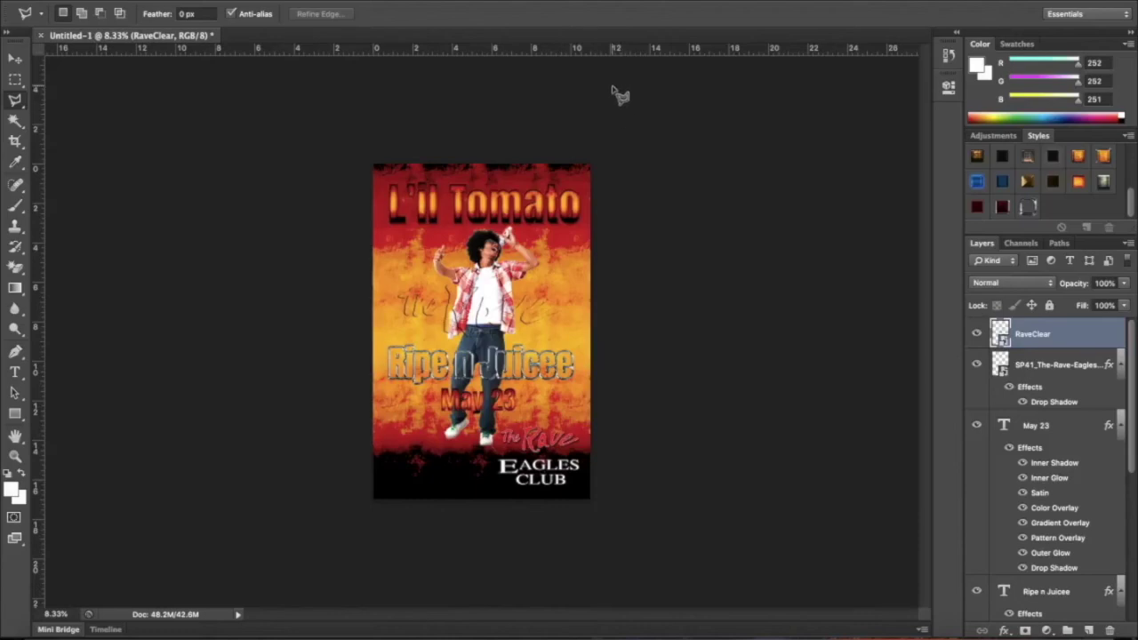
{"action": "left_click", "coordinate": [530, 79]}
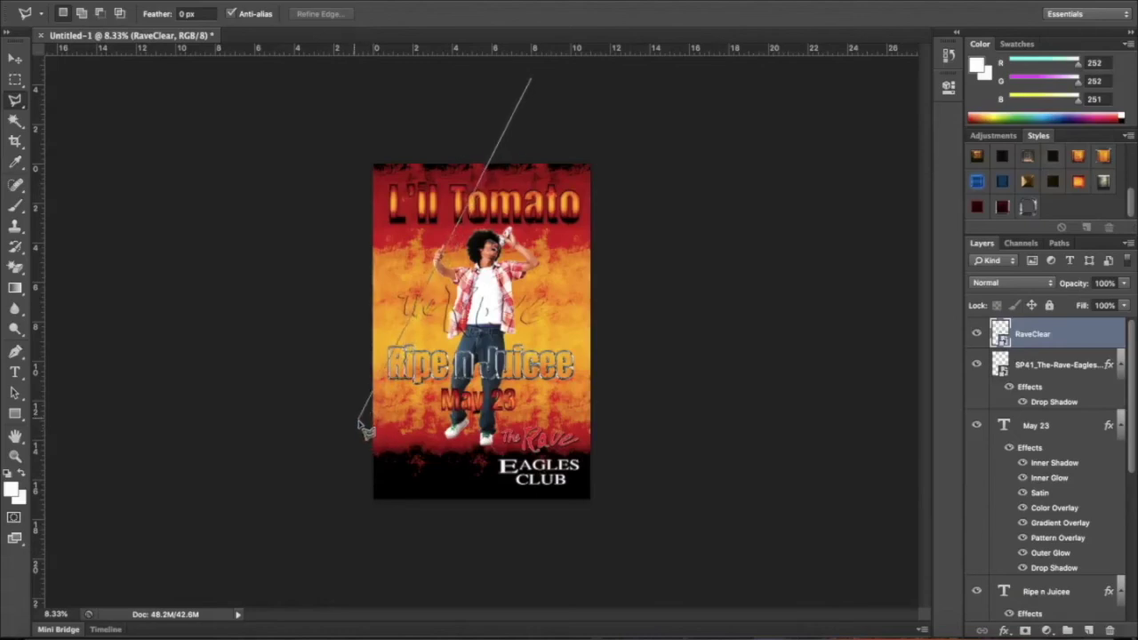
{"action": "left_click", "coordinate": [376, 434]}
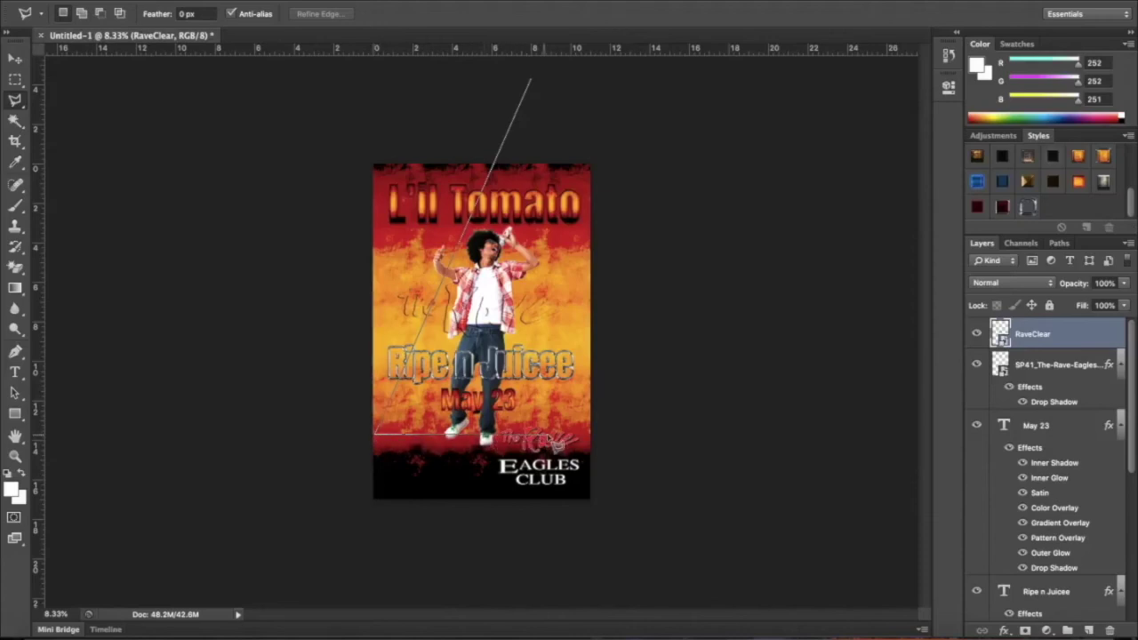
{"action": "left_click", "coordinate": [549, 442]}
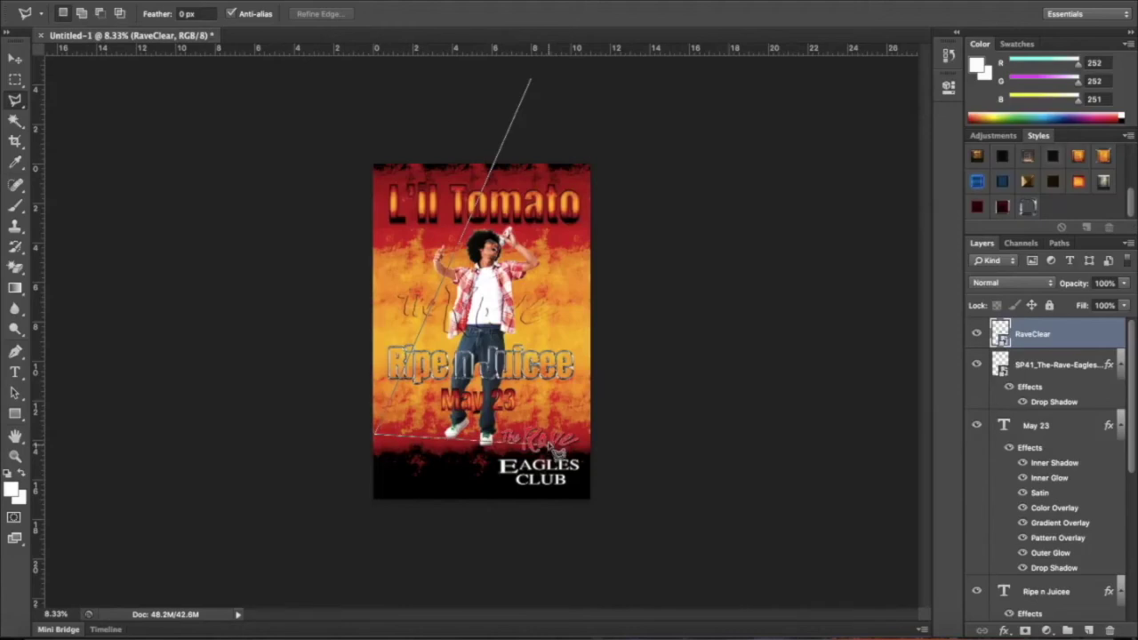
{"action": "double_click", "coordinate": [533, 81]}
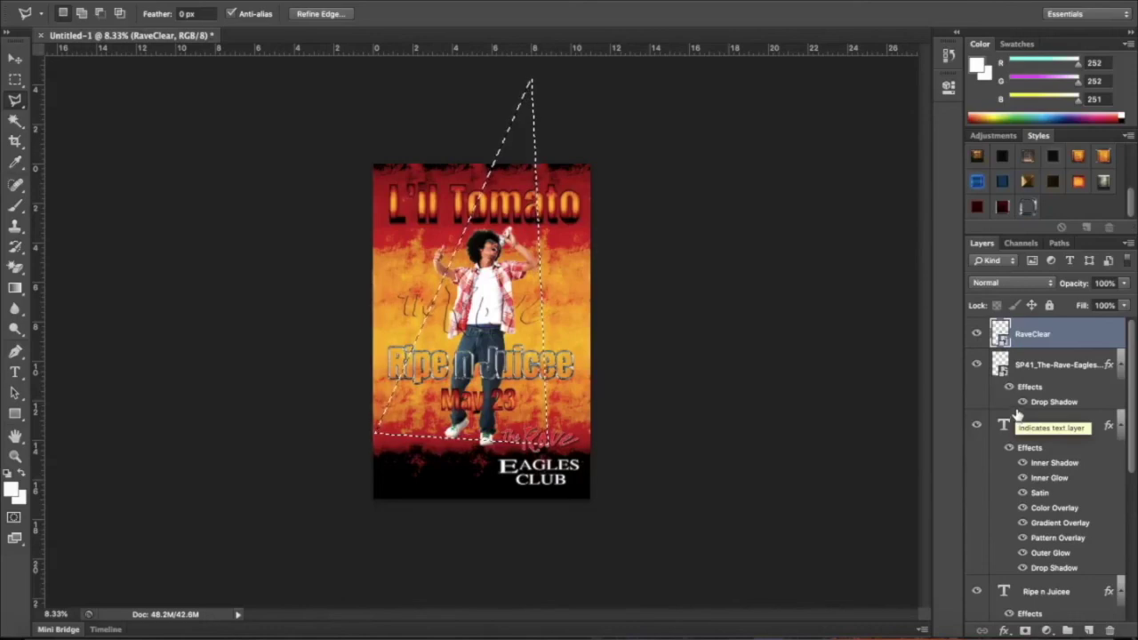
Step: Add a Curves adjustment layer masked to the triangular selection and raise the RGB curve's midtones to brighten the beam
{"action": "left_click", "coordinate": [1046, 631]}
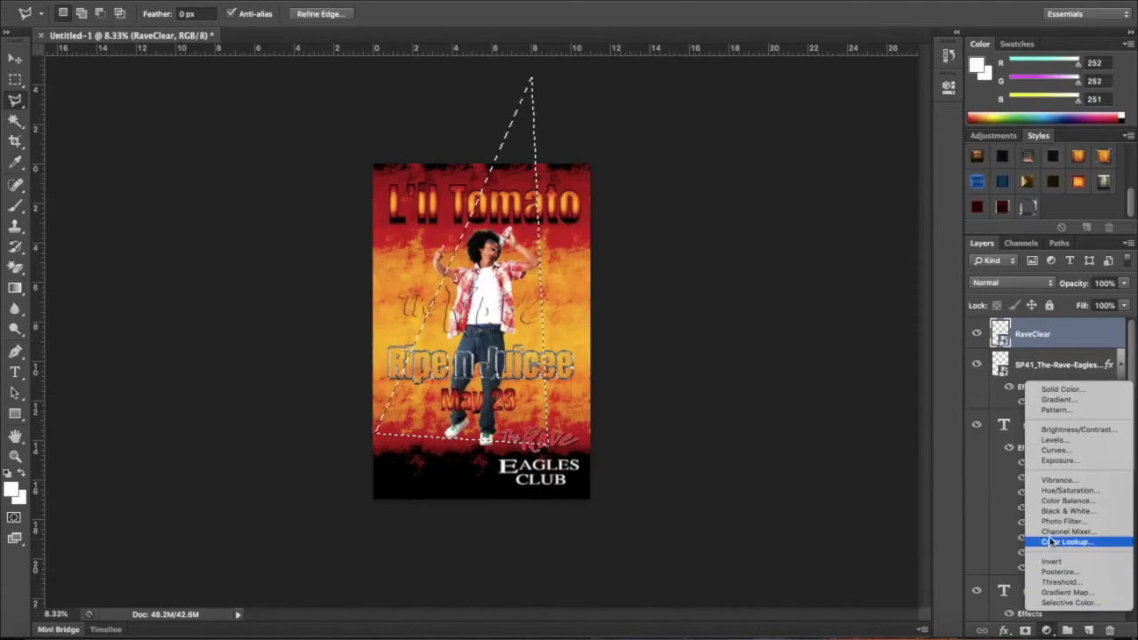
{"action": "left_click", "coordinate": [1047, 450]}
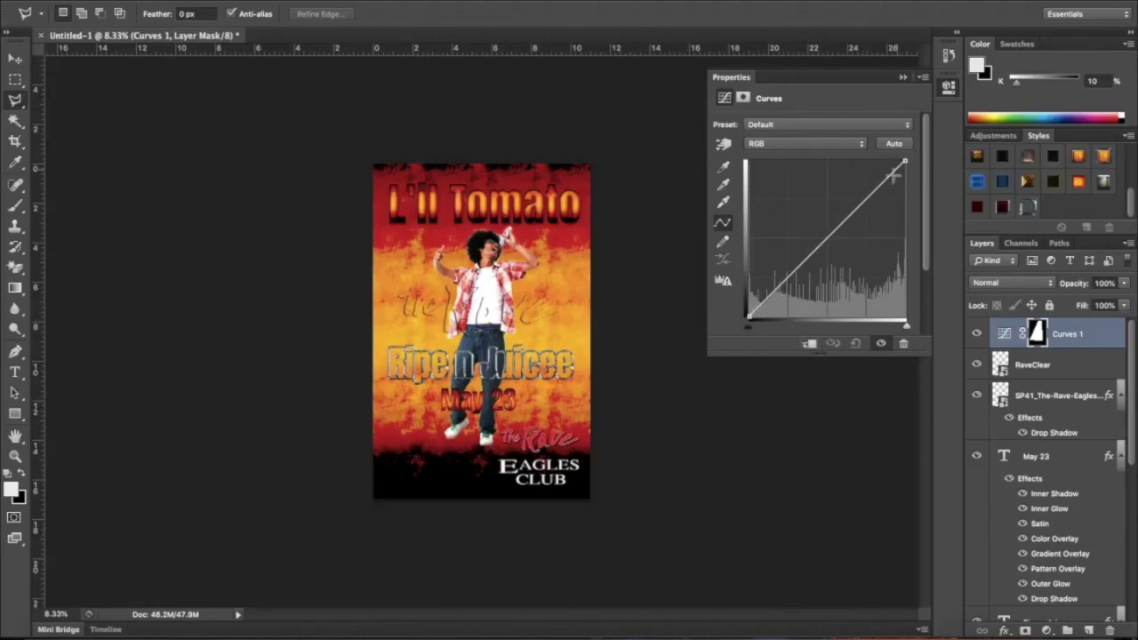
{"action": "left_click", "coordinate": [829, 237]}
{"action": "left_click_drag", "start_coordinate": [829, 238], "coordinate": [802, 221]}
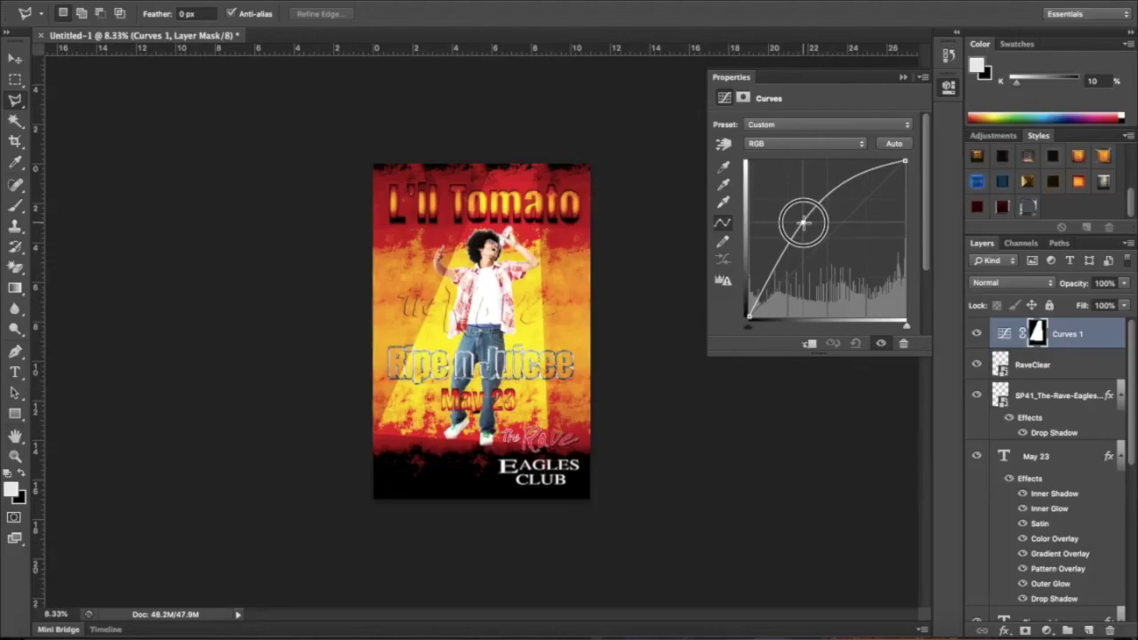
{"action": "mouse_move", "coordinate": [803, 222]}
{"action": "left_mouse_down"}
{"action": "mouse_move", "coordinate": [803, 203]}
{"action": "mouse_move", "coordinate": [813, 215]}
{"action": "left_mouse_up"}
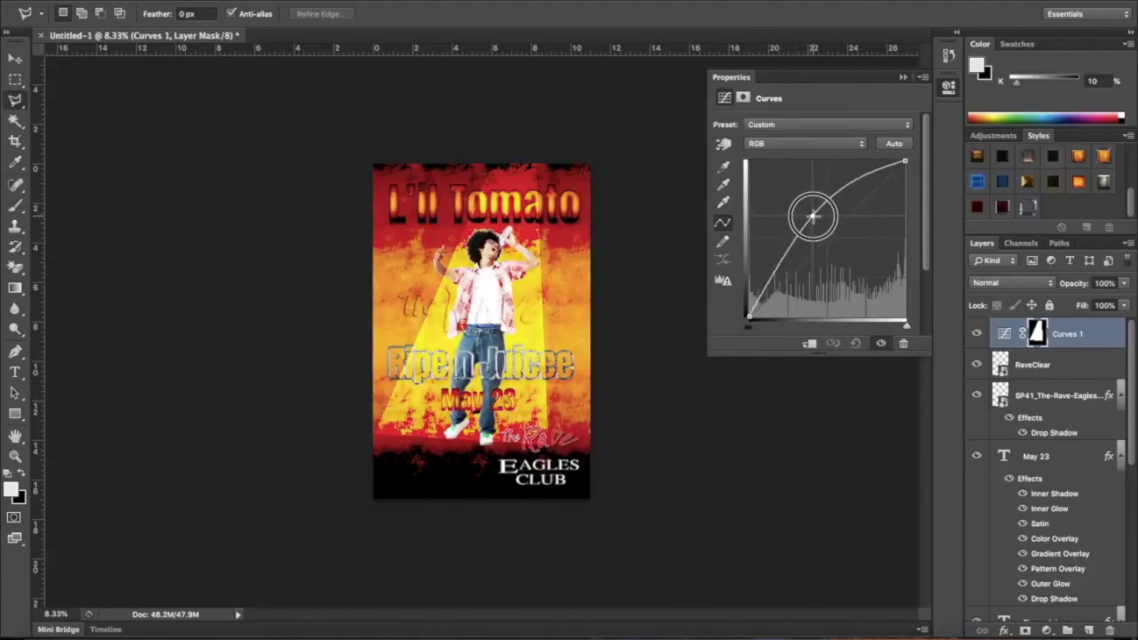
{"action": "left_click_drag", "start_coordinate": [811, 215], "coordinate": [816, 213]}
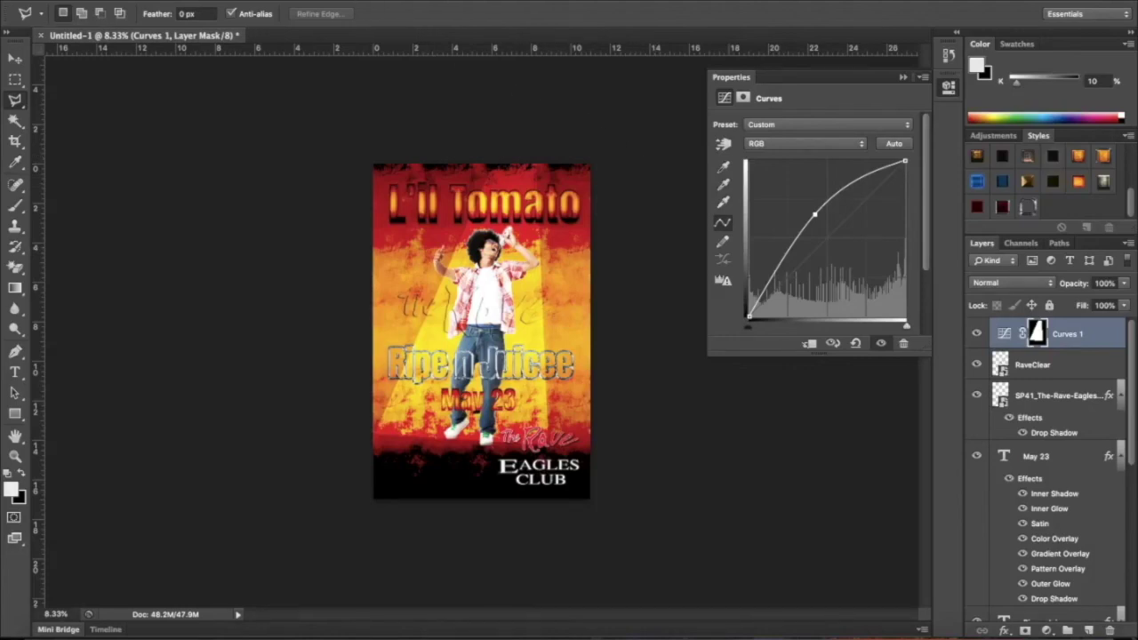
Step: Soften the first beam's layer mask with a 75-pixel Gaussian Blur and collapse the curve settings
{"action": "left_click", "coordinate": [360, 0]}
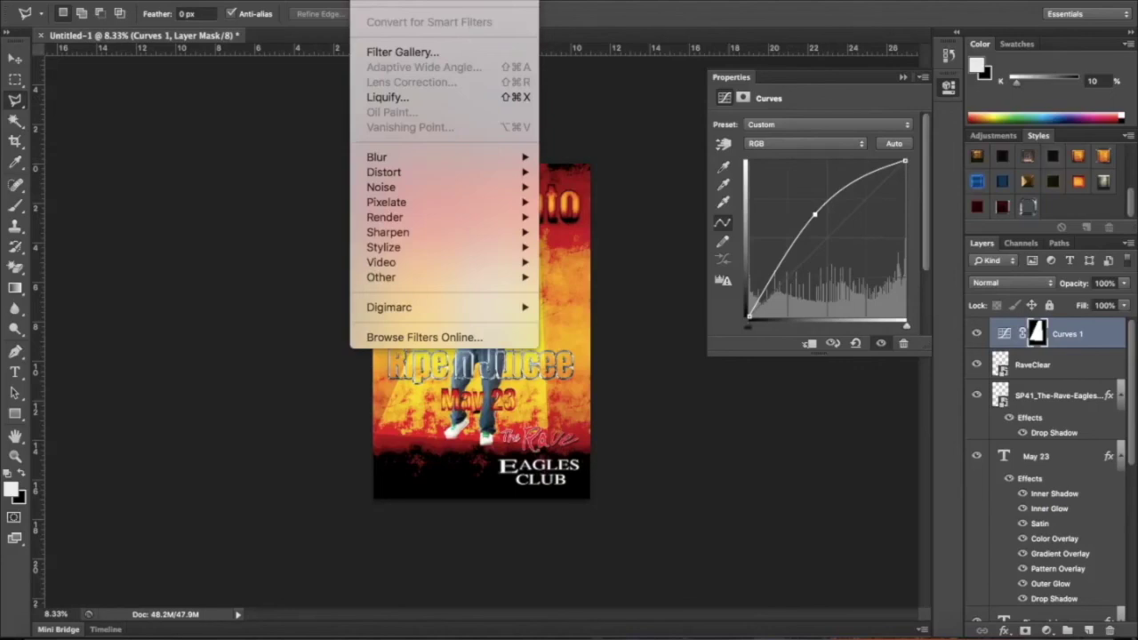
{"action": "mouse_move", "coordinate": [414, 157]}
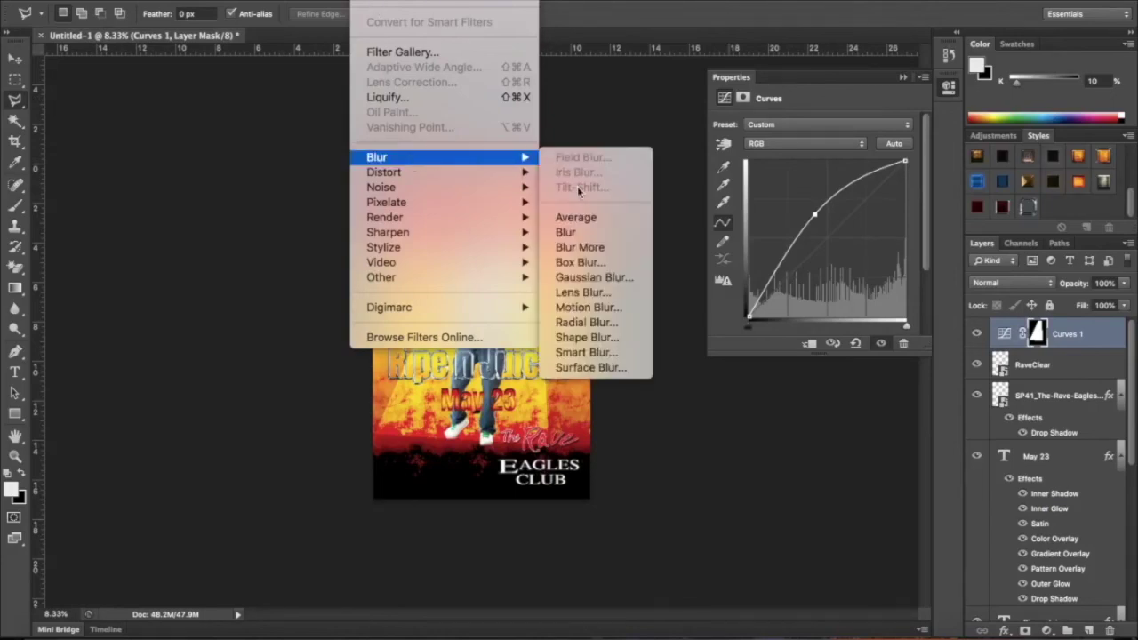
{"action": "left_click", "coordinate": [603, 278]}
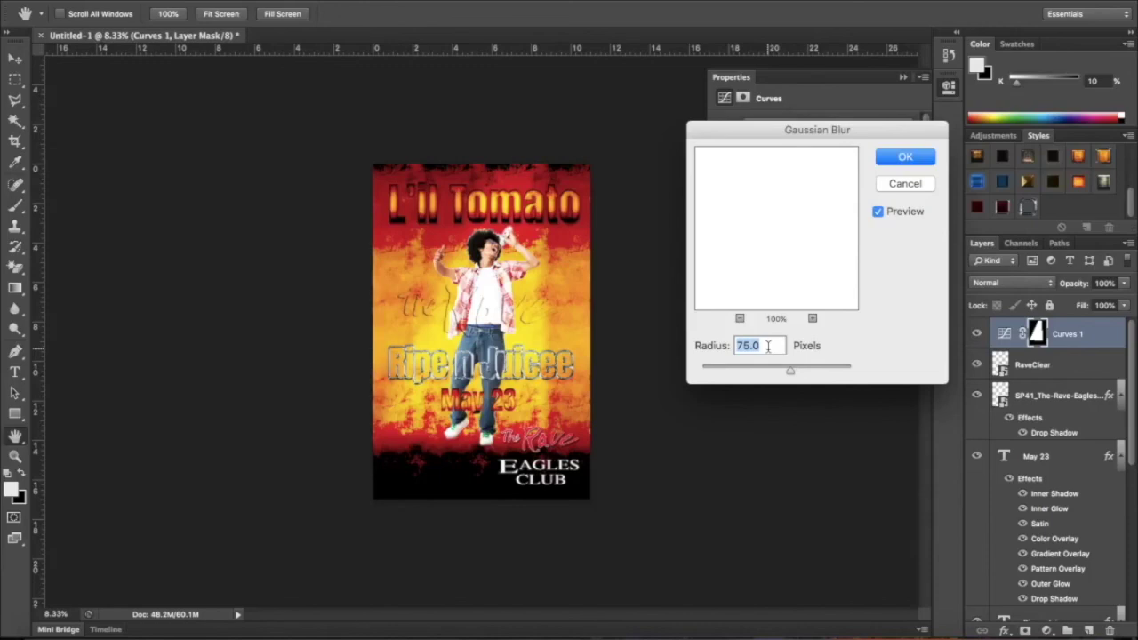
{"action": "type", "text": "100"}
{"action": "key", "text": "Tab"}
{"action": "type", "text": "75"}
{"action": "key", "text": "Tab"}
{"action": "left_click", "coordinate": [901, 157]}
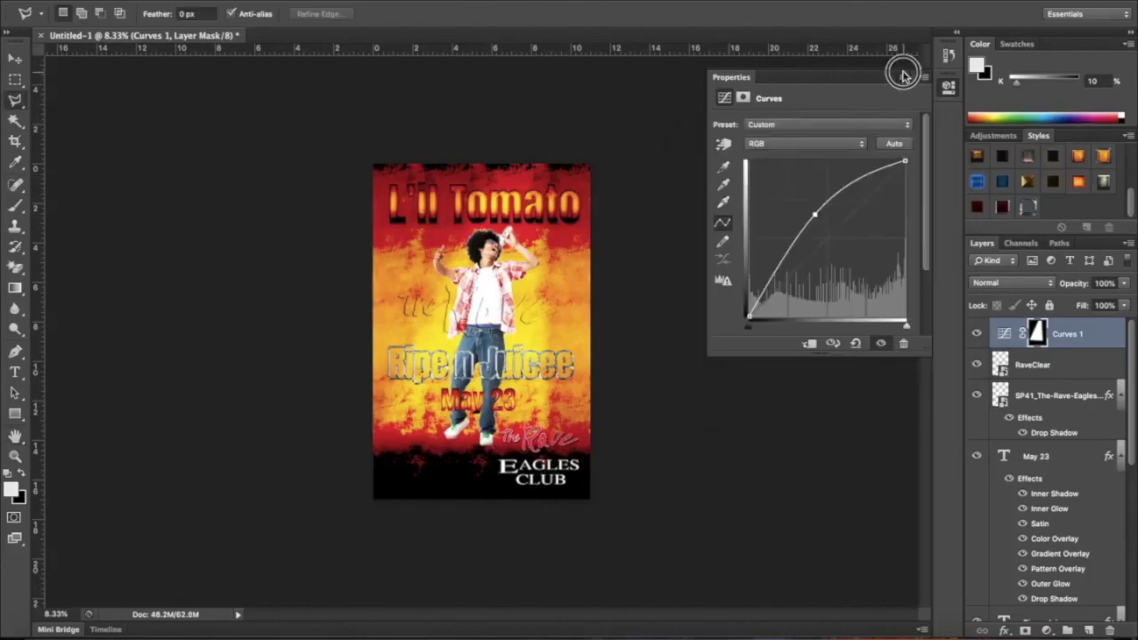
{"action": "left_click", "coordinate": [904, 78]}
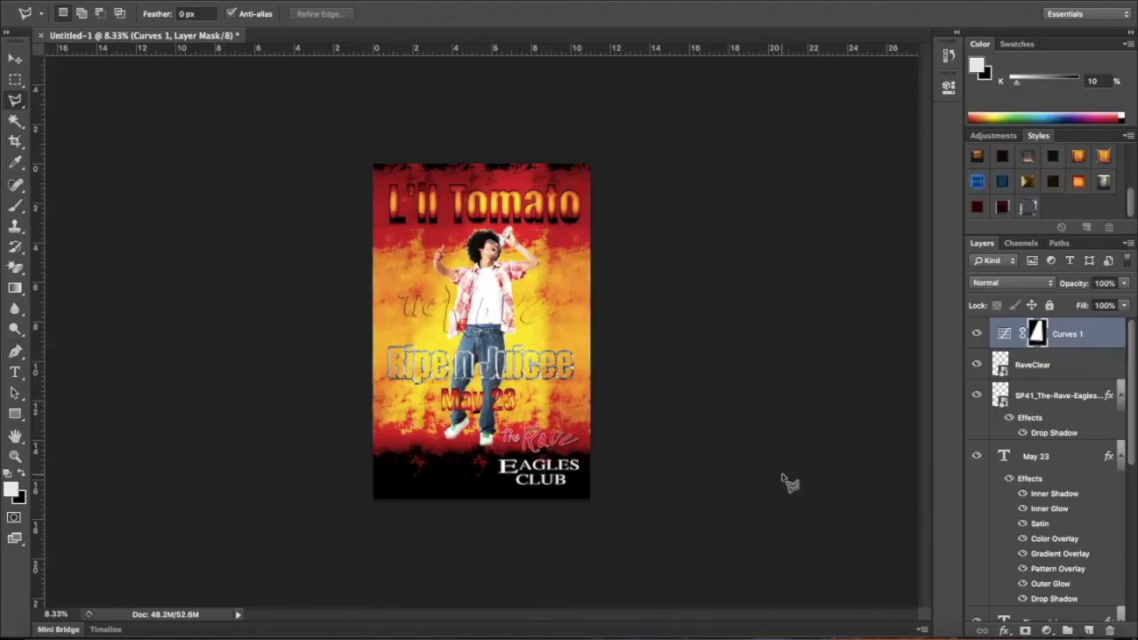
Step: Select a narrower triangle inside the beam with the Polygonal Lasso, from above the poster down to the singer's feet
{"action": "left_click", "coordinate": [15, 59]}
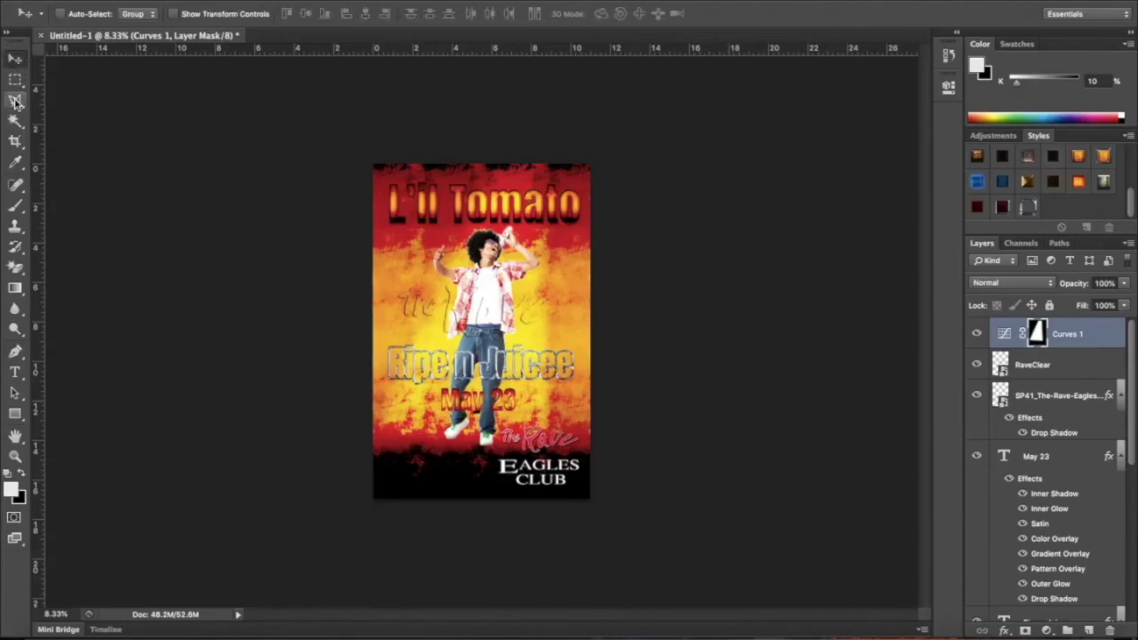
{"action": "left_click", "coordinate": [15, 100]}
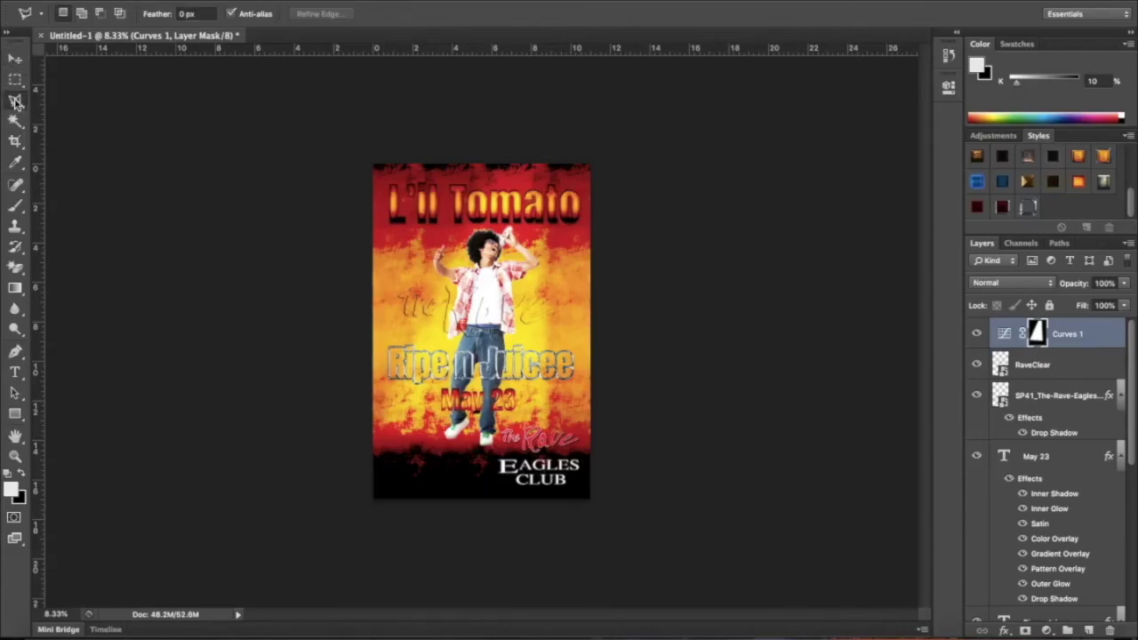
{"action": "left_click", "coordinate": [532, 108]}
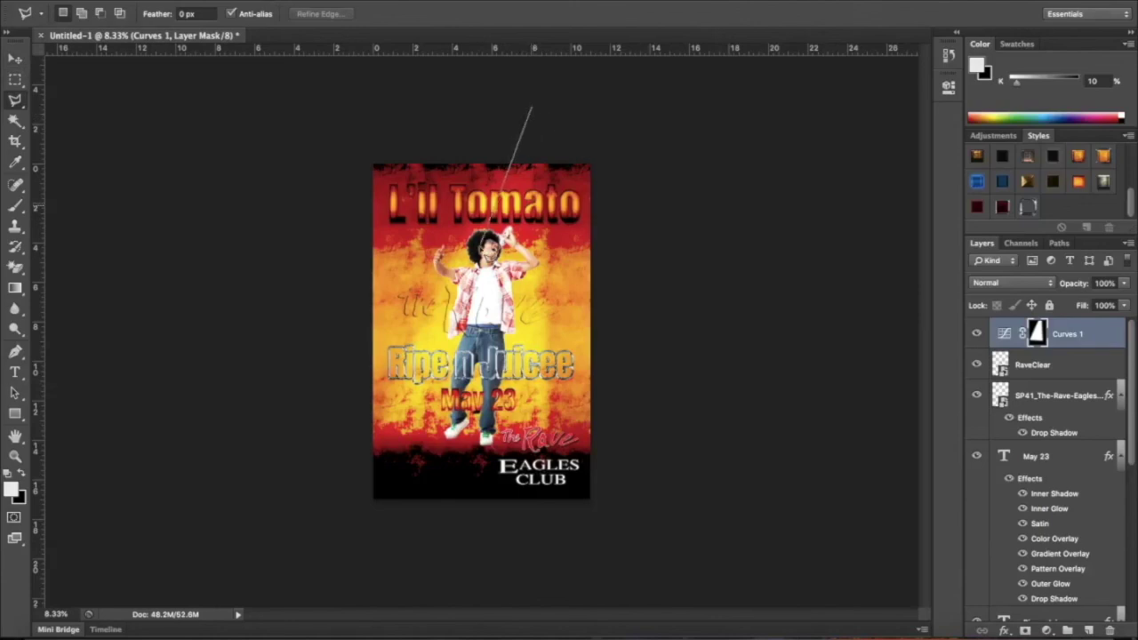
{"action": "left_click", "coordinate": [414, 436]}
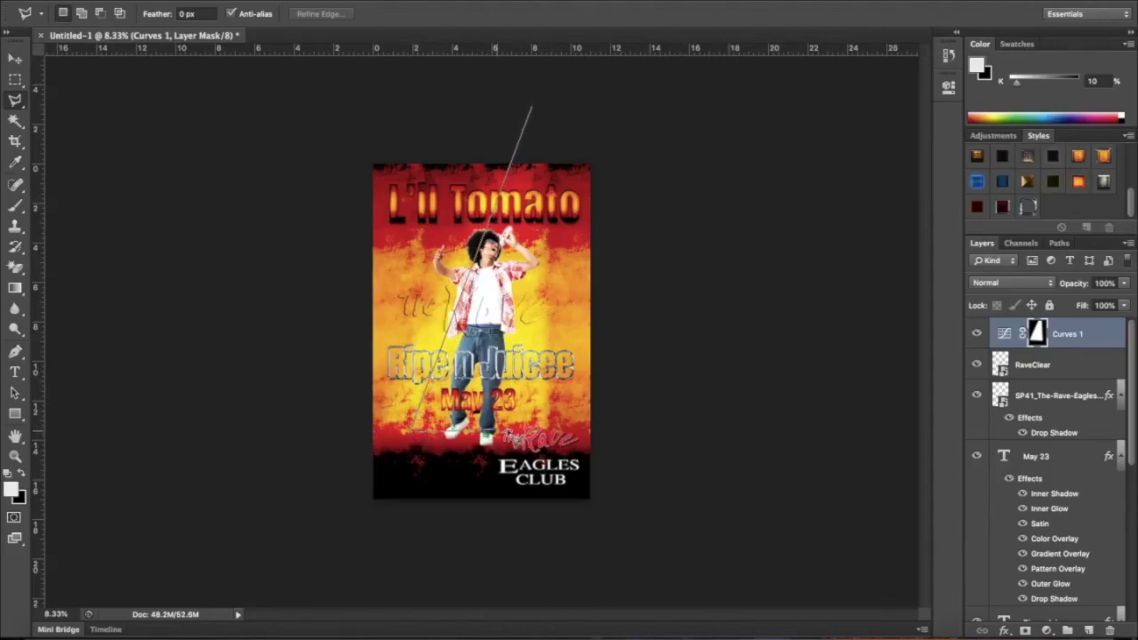
{"action": "left_click", "coordinate": [527, 434]}
{"action": "left_click", "coordinate": [529, 110]}
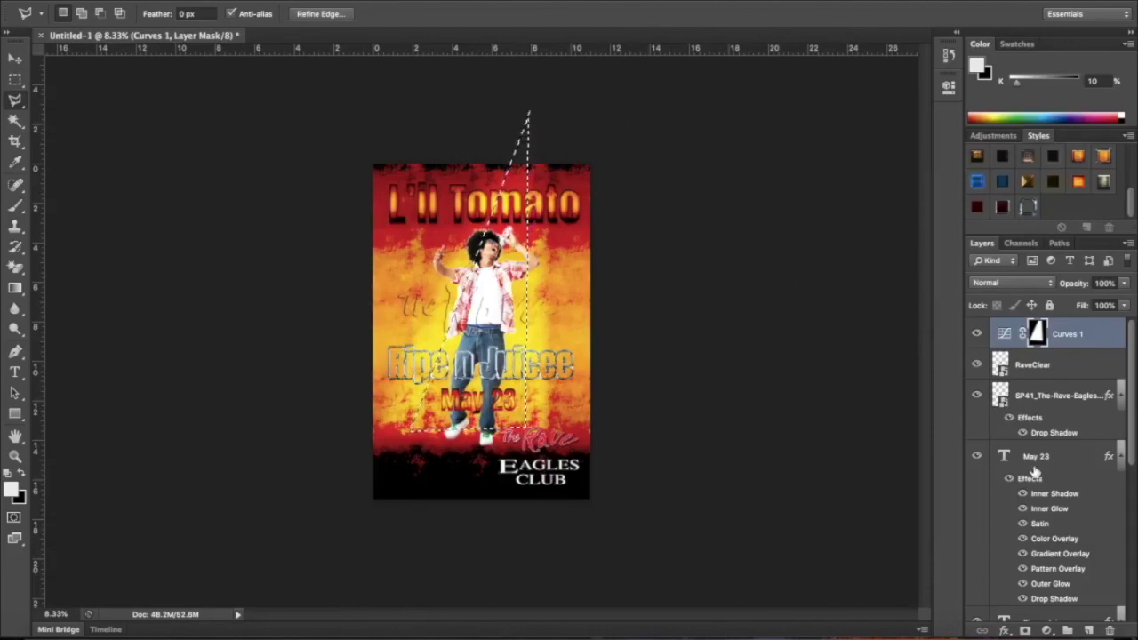
Step: Add a second Curves adjustment layer masked to the narrower triangle and raise the RGB curve's midtones
{"action": "left_click", "coordinate": [1047, 629]}
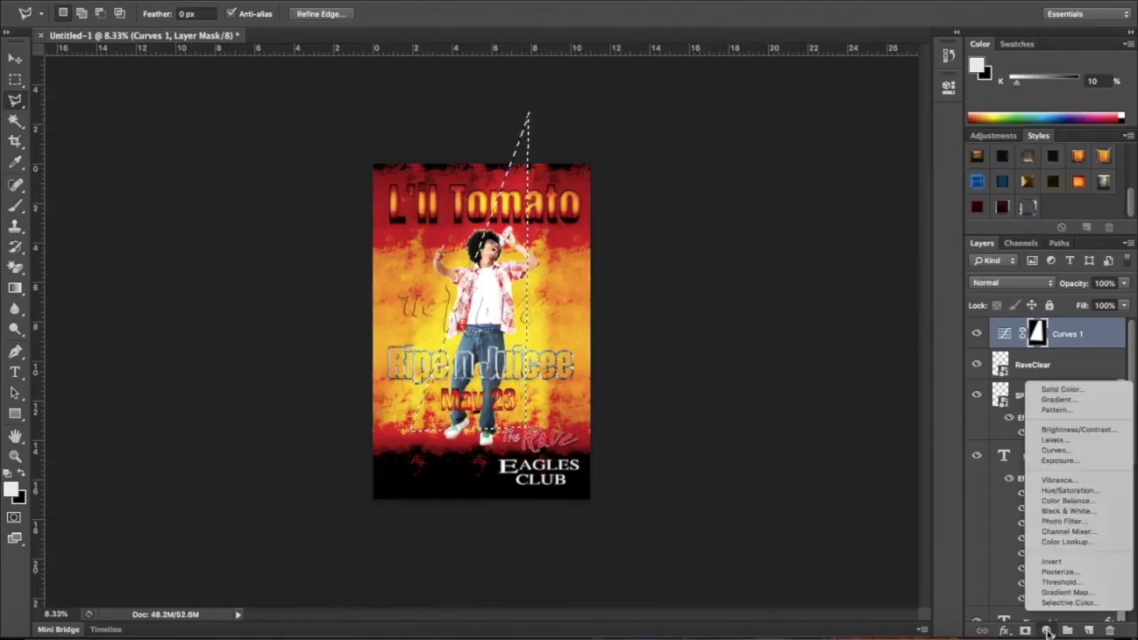
{"action": "left_click", "coordinate": [1055, 450]}
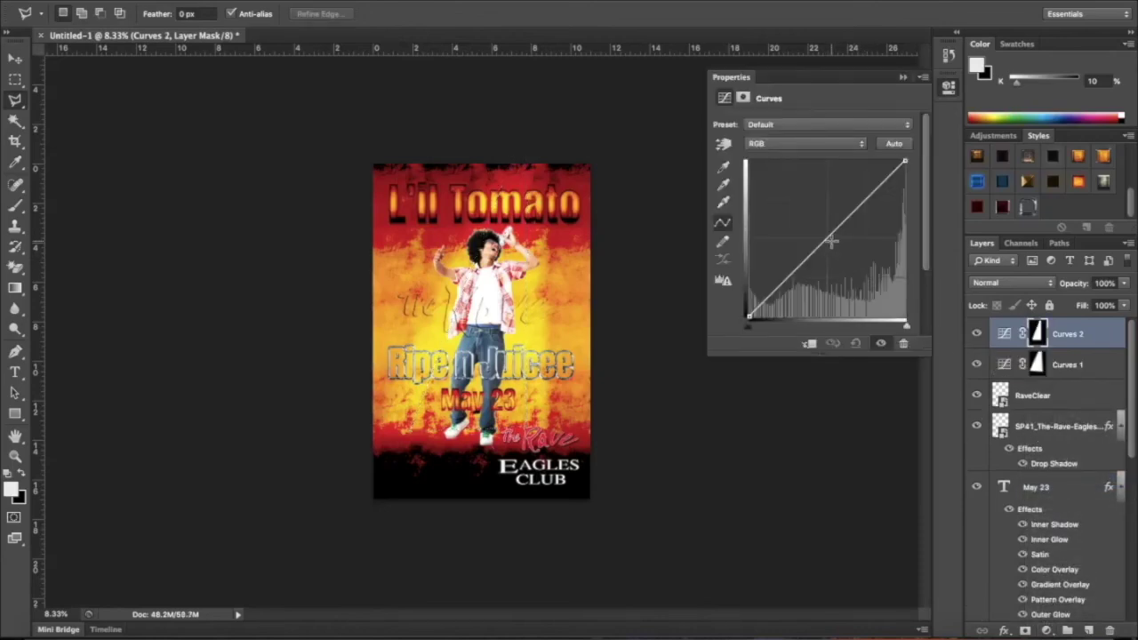
{"action": "mouse_move", "coordinate": [827, 238]}
{"action": "left_mouse_down"}
{"action": "mouse_move", "coordinate": [800, 215]}
{"action": "mouse_move", "coordinate": [817, 220]}
{"action": "left_mouse_up"}
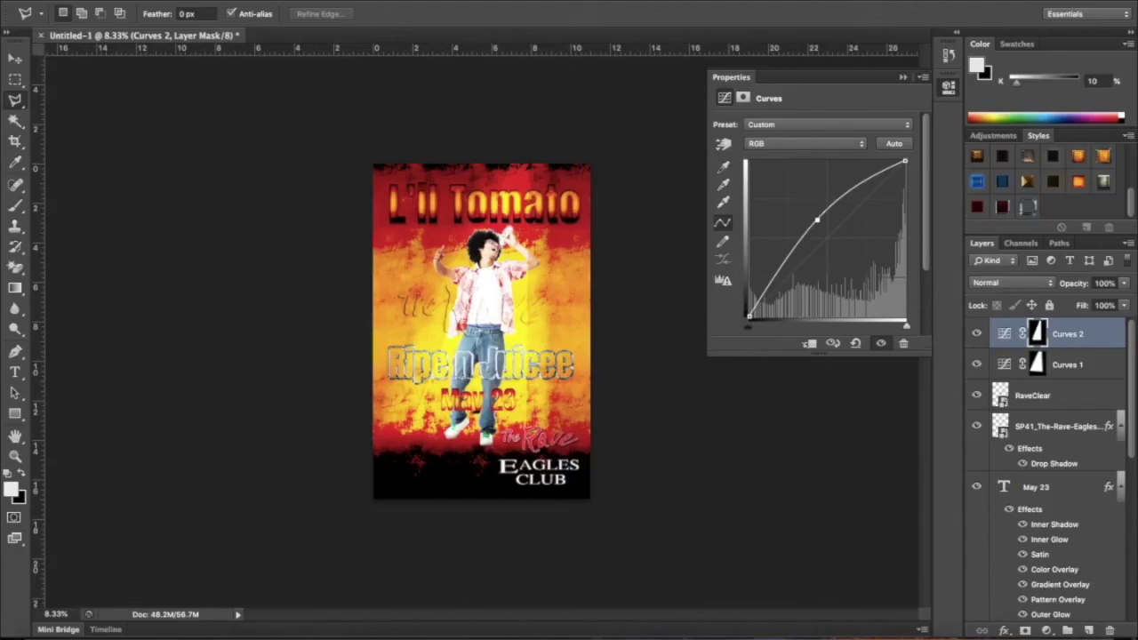
Step: Soften the second beam's layer mask with a 70-pixel Gaussian Blur and collapse the curve settings
{"action": "left_click", "coordinate": [369, 0]}
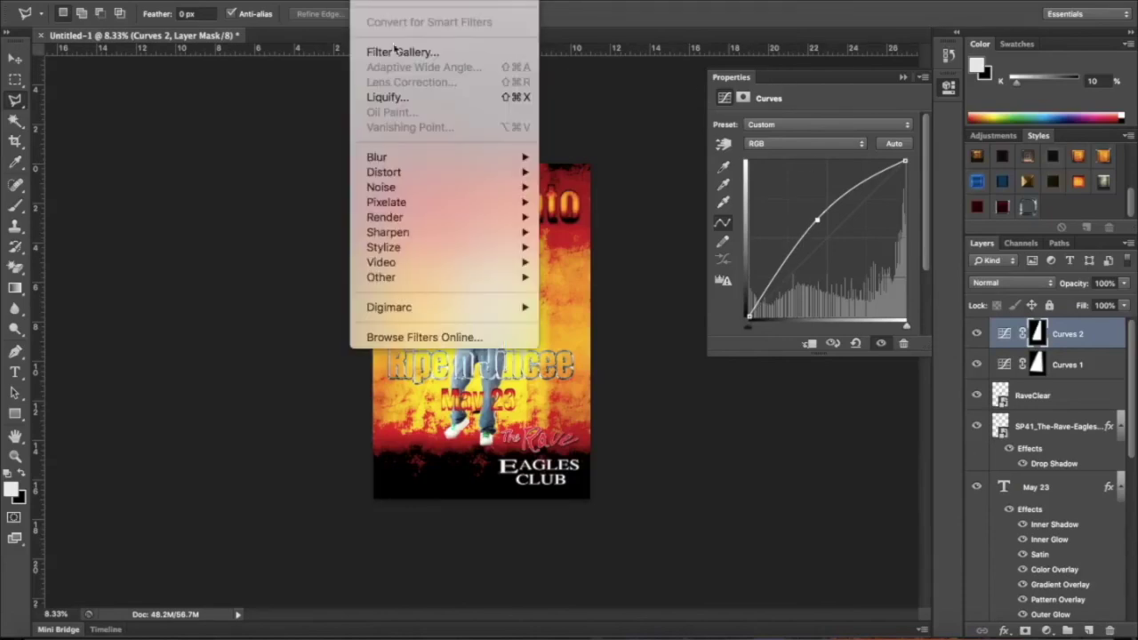
{"action": "mouse_move", "coordinate": [426, 158]}
{"action": "left_click", "coordinate": [576, 276]}
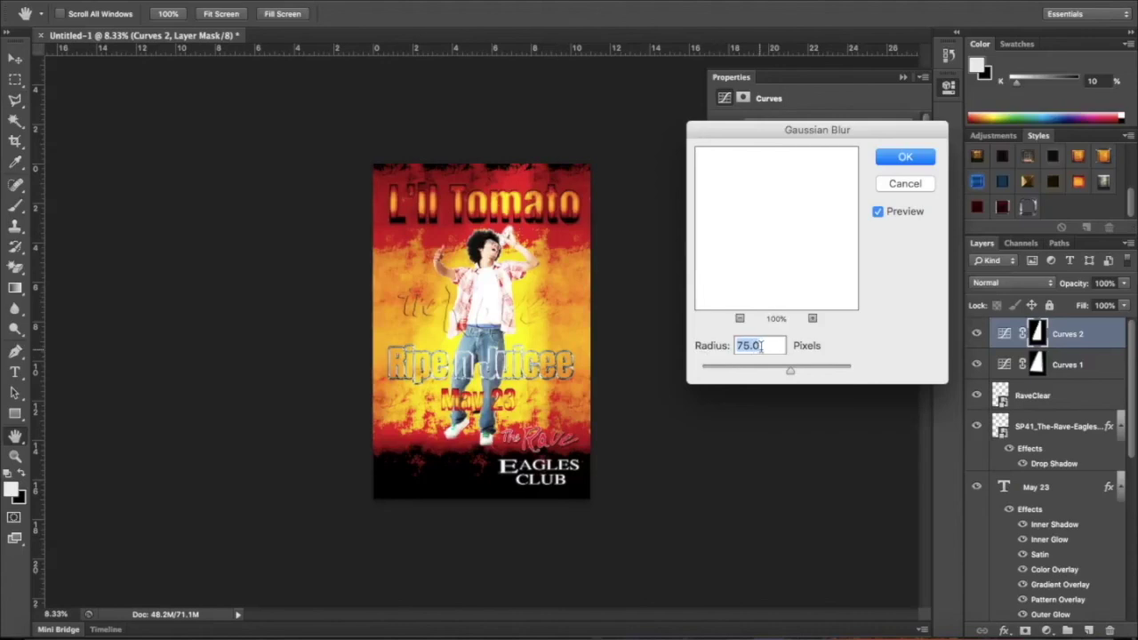
{"action": "type", "text": "50"}
{"action": "key", "text": "Tab"}
{"action": "type", "text": "70"}
{"action": "key", "text": "Tab"}
{"action": "left_click", "coordinate": [904, 158]}
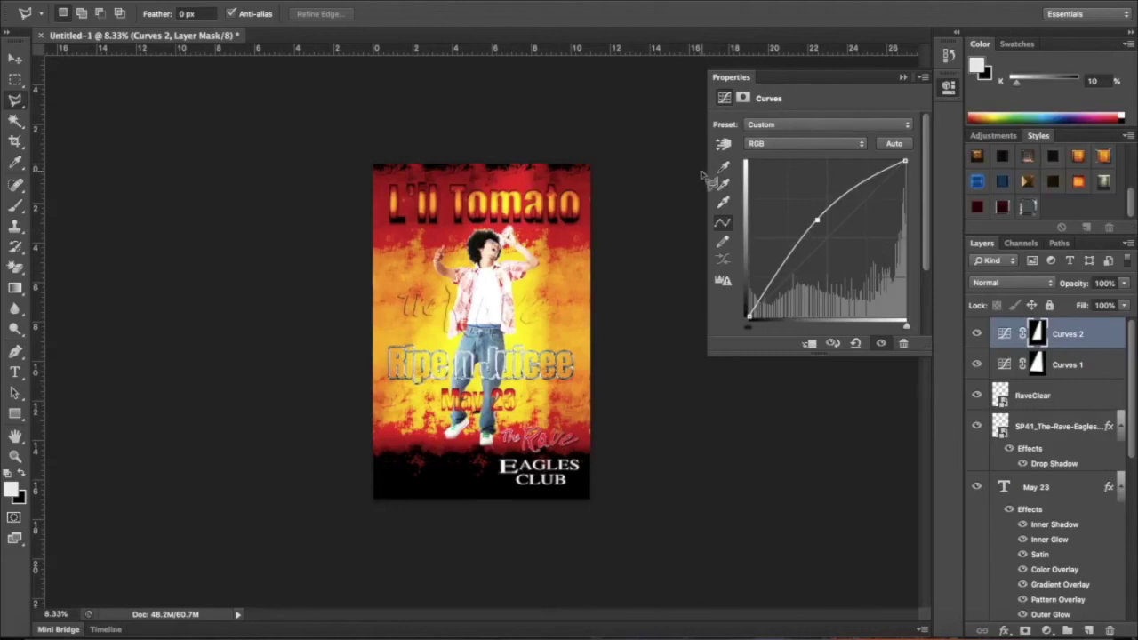
{"action": "left_click", "coordinate": [900, 77]}
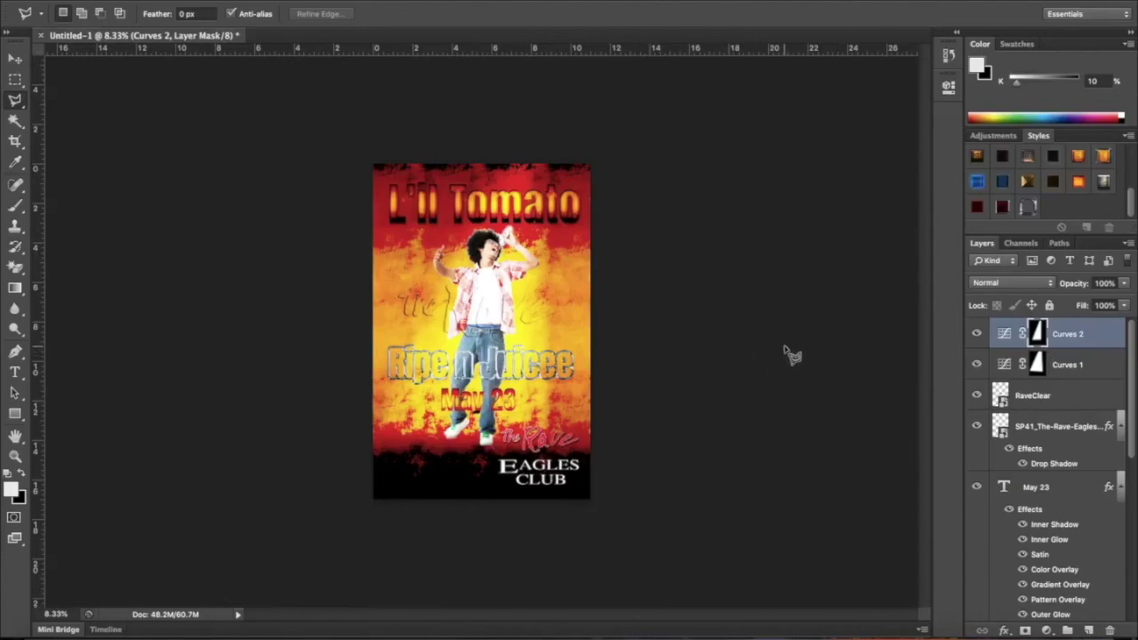
{"action": "key", "text": "super+equal"}
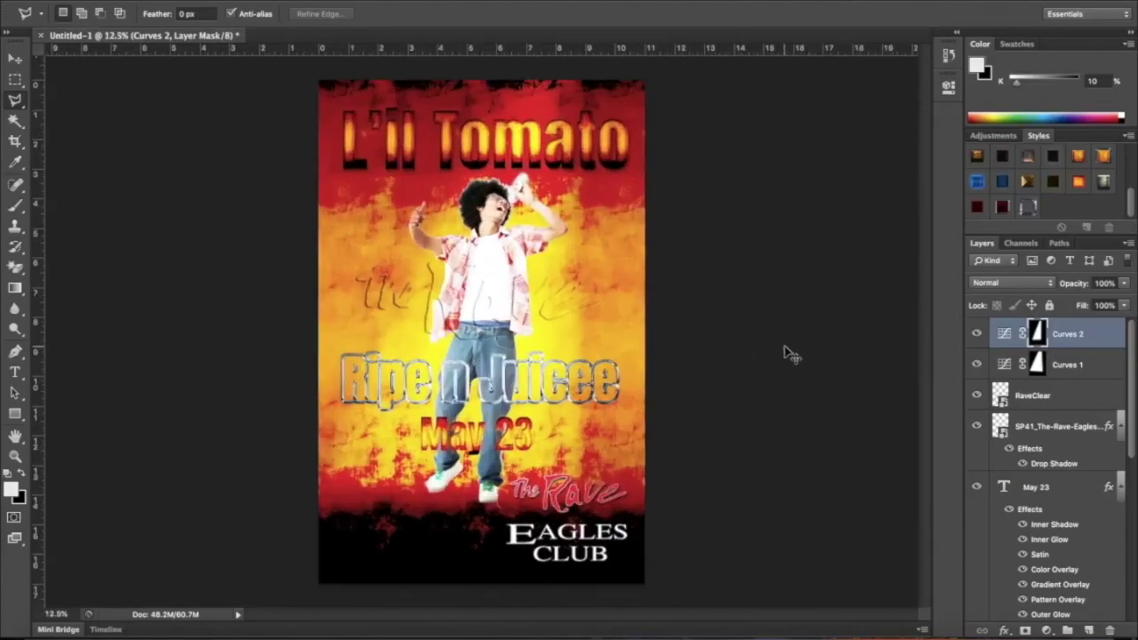
{"action": "key", "text": "super+equal"}
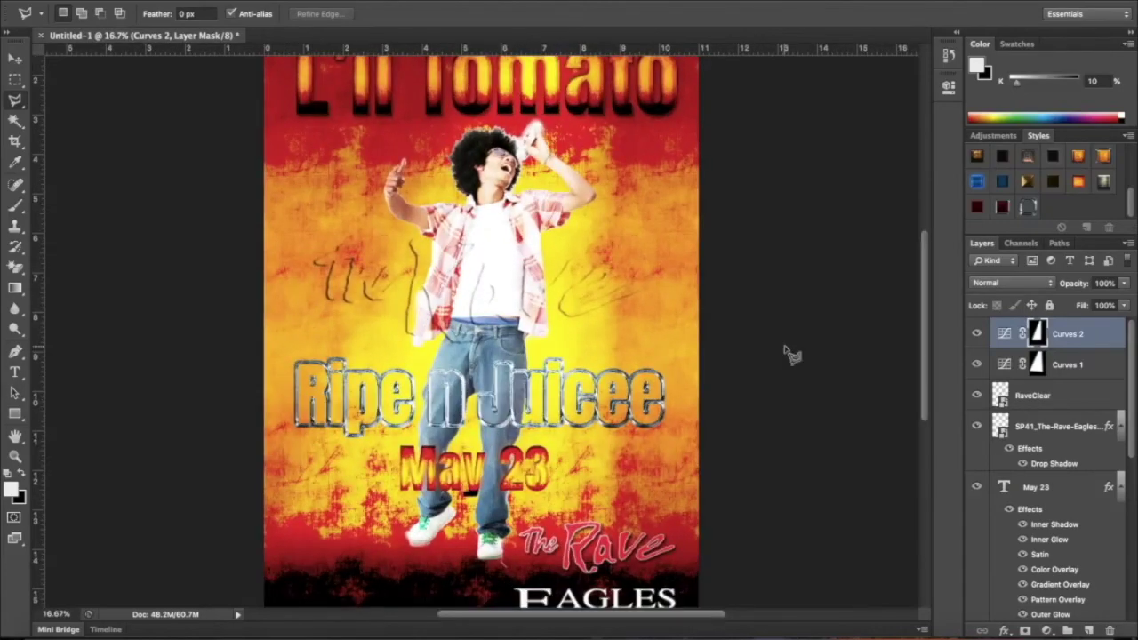
{"action": "key", "text": "super+minus"}
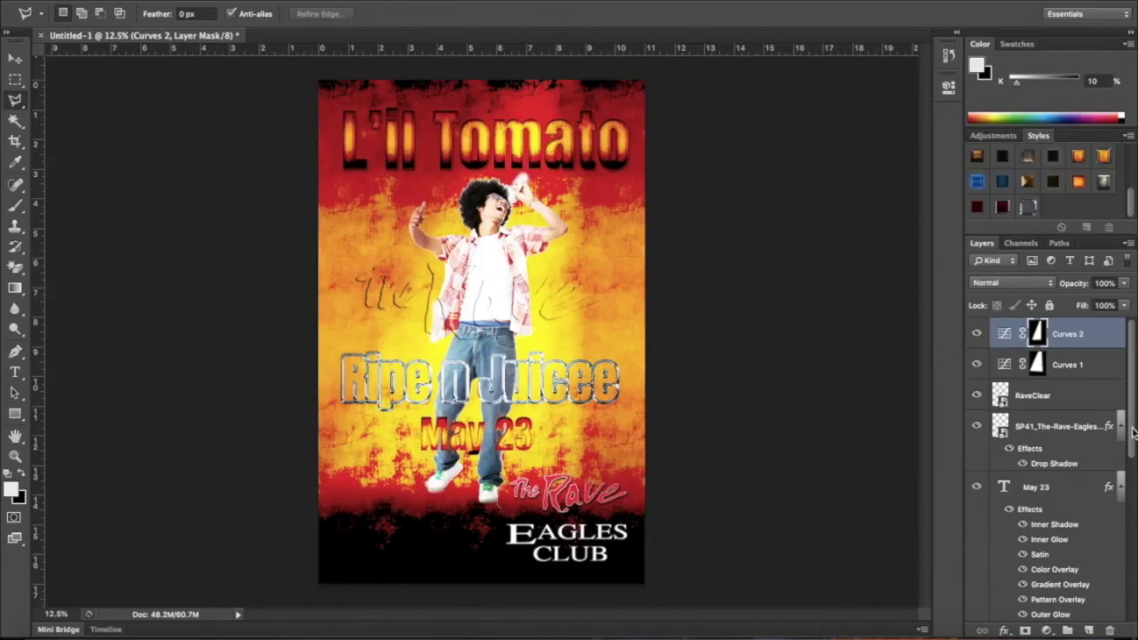
Step: Move the RaveClear layer above both Curves layers, and place the Ripe n Juicee text layer above it at the top of the stack
{"action": "left_click_drag", "start_coordinate": [1044, 399], "coordinate": [1047, 331]}
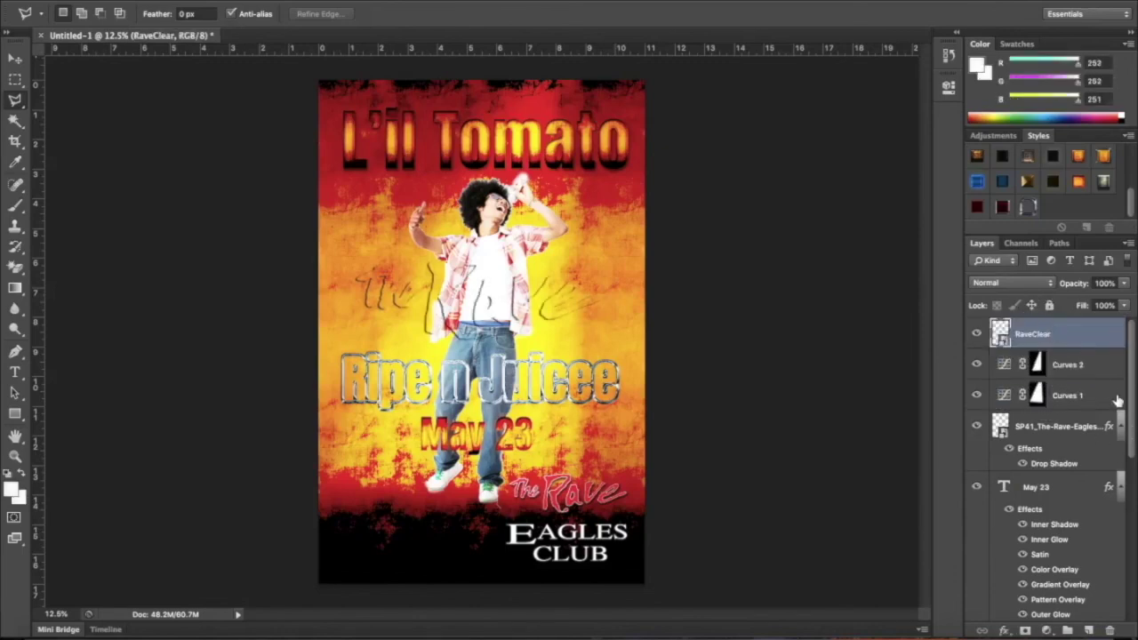
{"action": "scroll", "coordinate": [1131, 418], "scroll_direction": "down", "scroll_amount": 3}
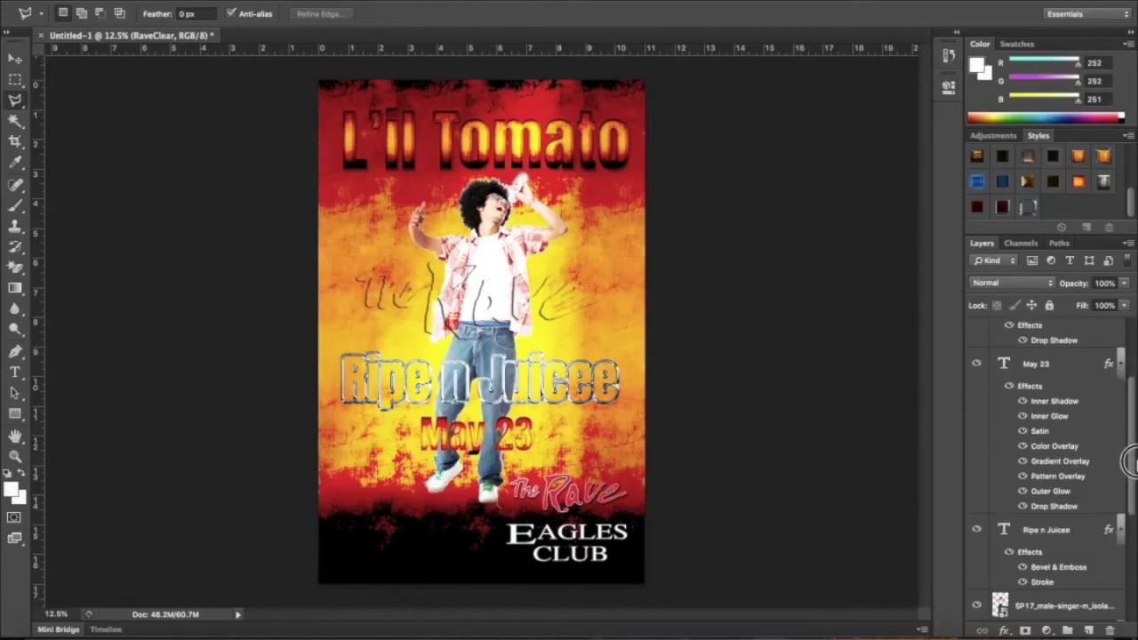
{"action": "left_click_drag", "start_coordinate": [1131, 471], "coordinate": [1130, 508]}
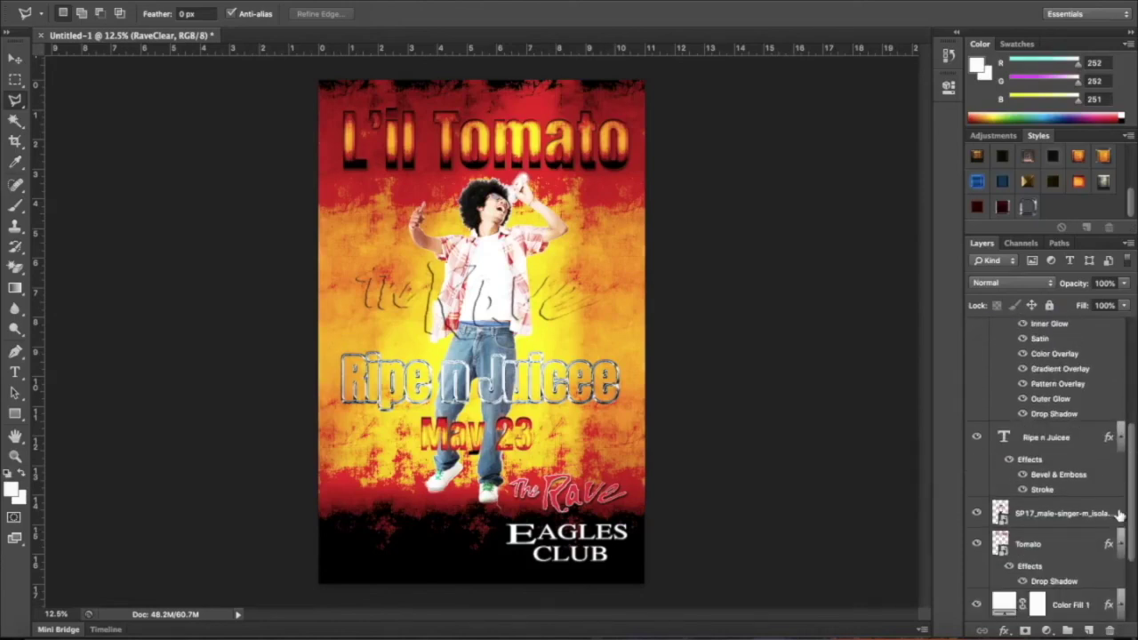
{"action": "left_click_drag", "start_coordinate": [1054, 440], "coordinate": [1040, 324]}
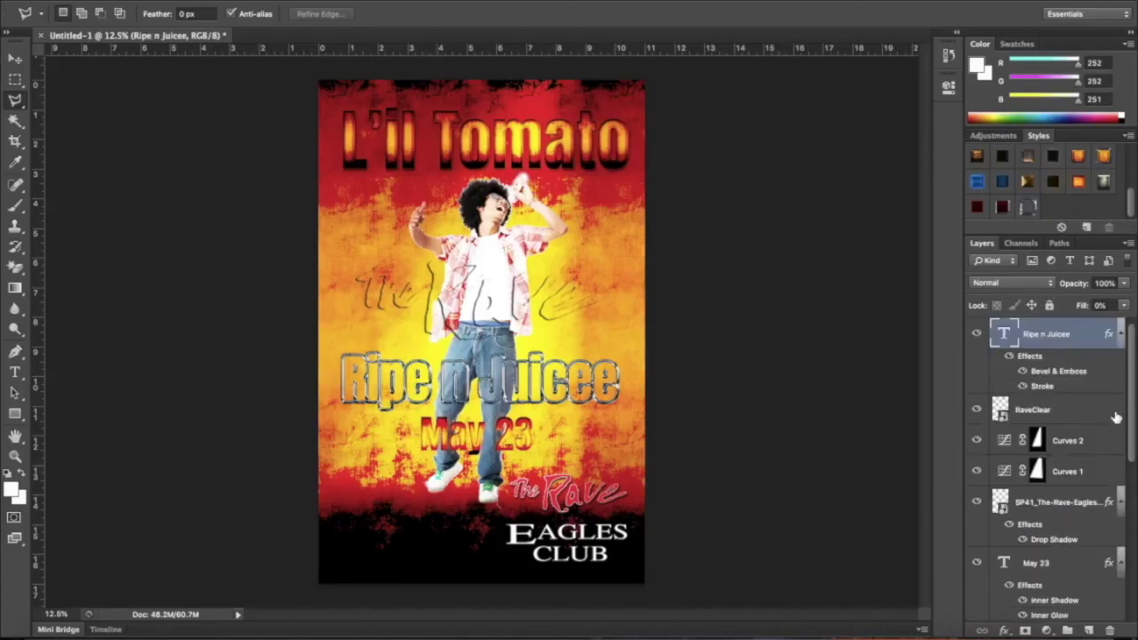
Step: Move the May 23 text layer above Ripe n Juicee, and place the Tomato title layer above it at the top of the stack
{"action": "mouse_move", "coordinate": [1131, 419]}
{"action": "left_mouse_down"}
{"action": "mouse_move", "coordinate": [1130, 459]}
{"action": "mouse_move", "coordinate": [1070, 470]}
{"action": "mouse_move", "coordinate": [1044, 411]}
{"action": "mouse_move", "coordinate": [1041, 318]}
{"action": "mouse_move", "coordinate": [1055, 316]}
{"action": "mouse_move", "coordinate": [1051, 324]}
{"action": "left_mouse_up"}
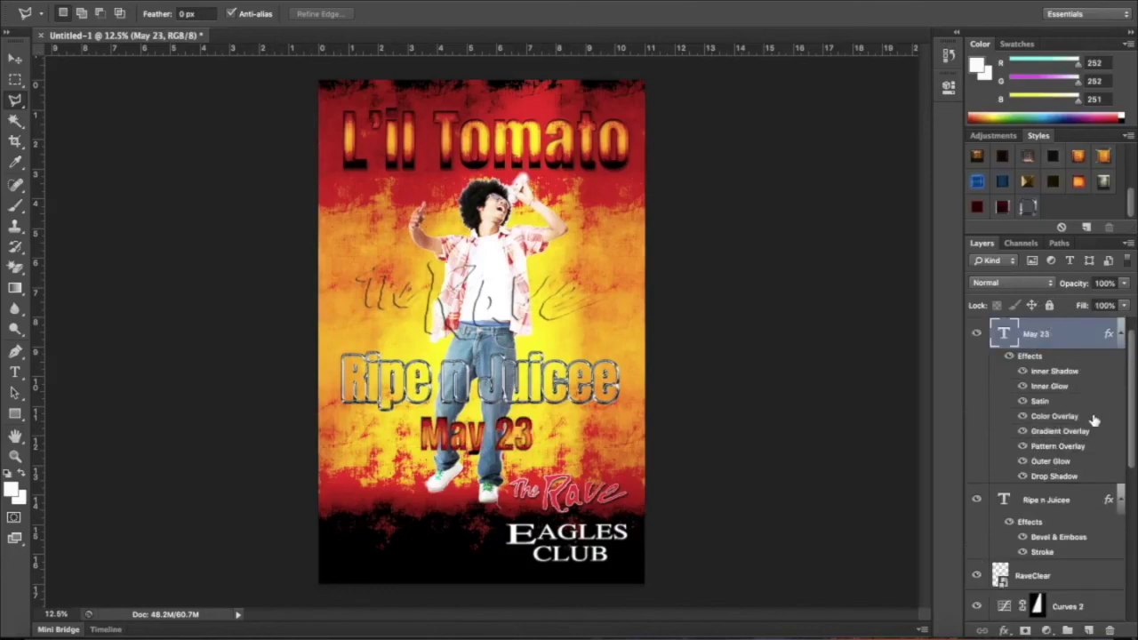
{"action": "left_click_drag", "start_coordinate": [1132, 419], "coordinate": [1129, 461]}
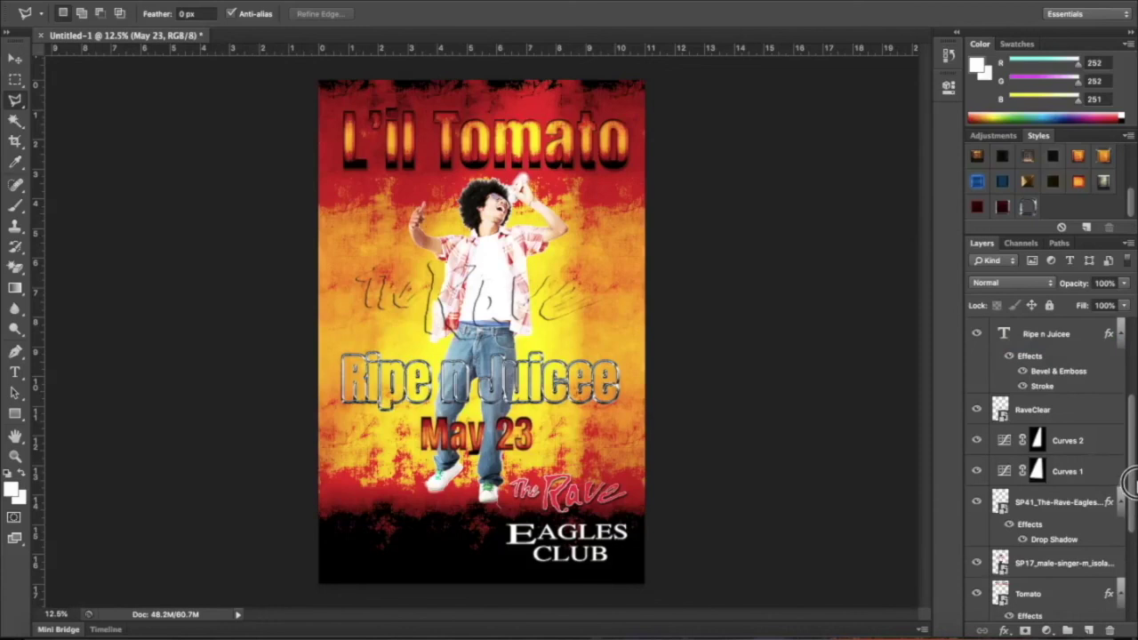
{"action": "left_click", "coordinate": [1065, 598]}
{"action": "left_click_drag", "start_coordinate": [1065, 598], "coordinate": [1035, 331]}
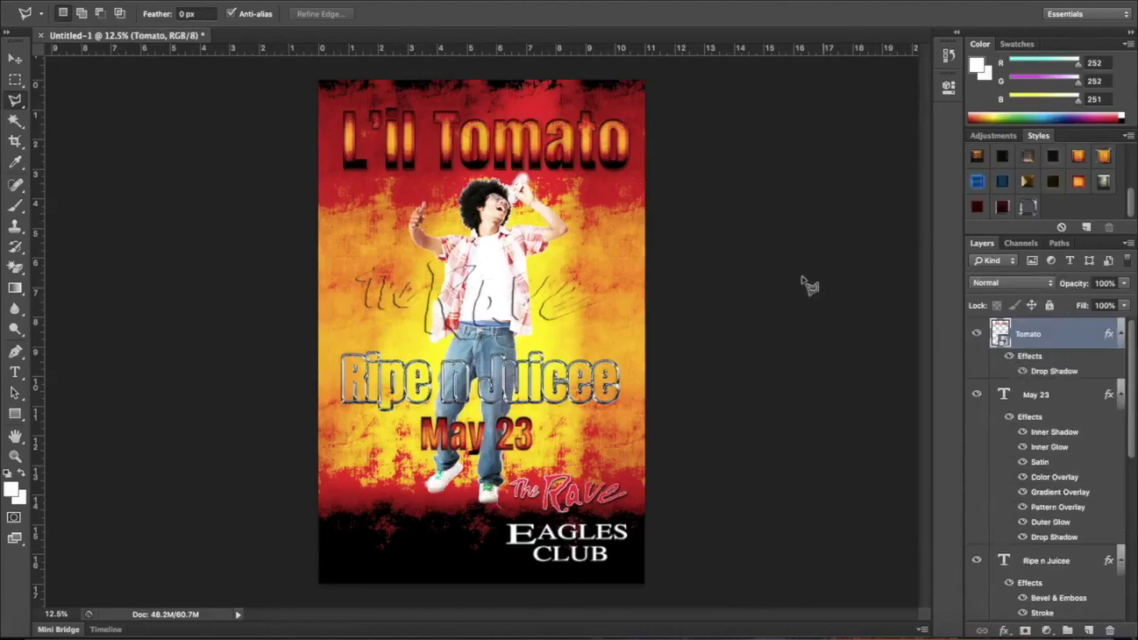